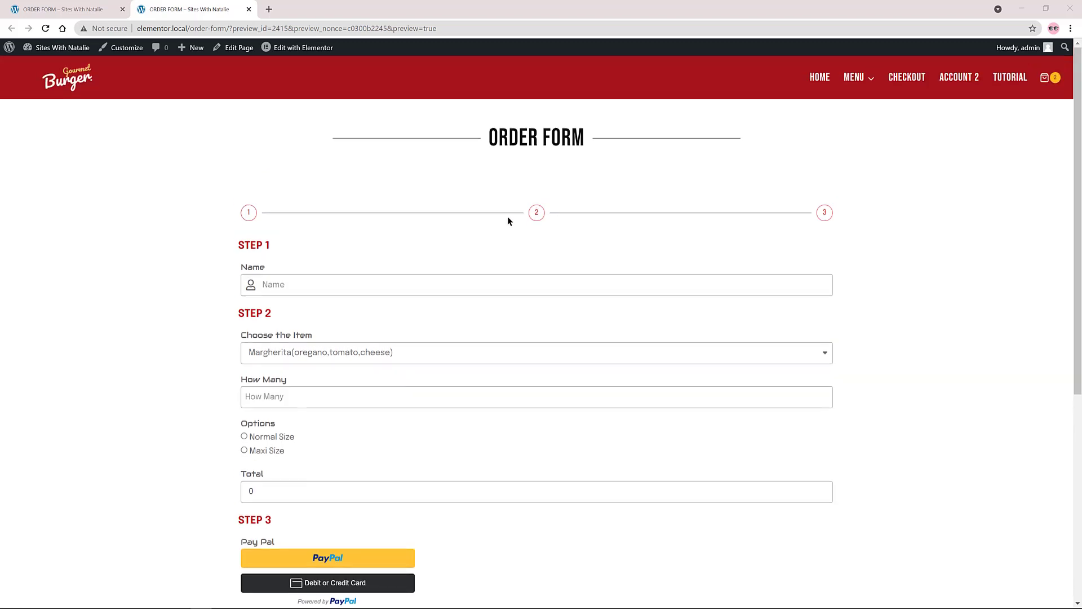
# Step: Fill in the customer's name and e-mail address on the live order form
pyautogui.click(330, 286)
pyautogui.write('fer')
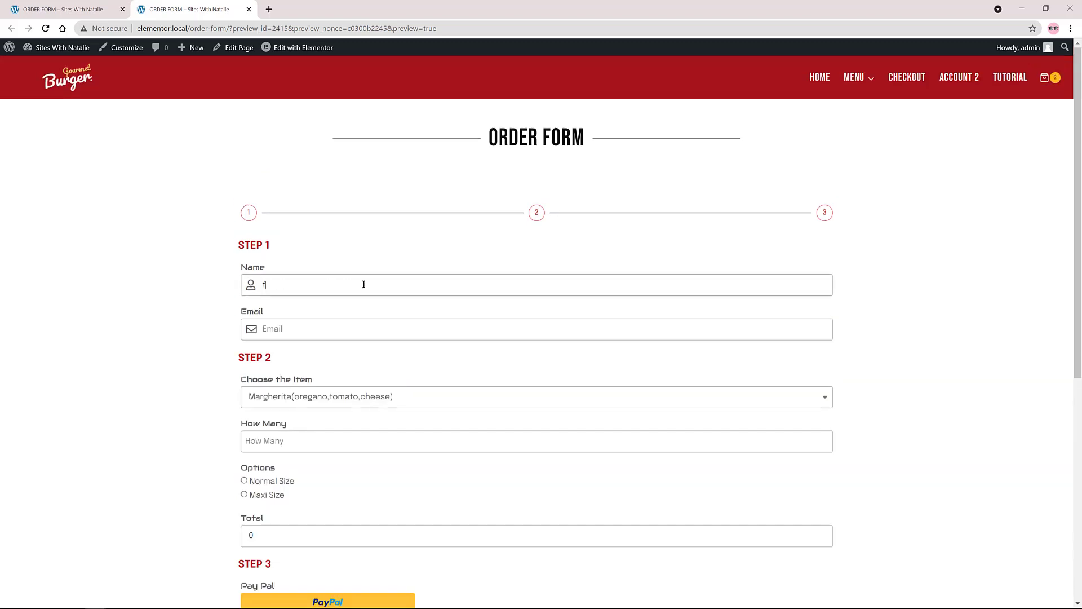
pyautogui.click(307, 323)
pyautogui.write('no')
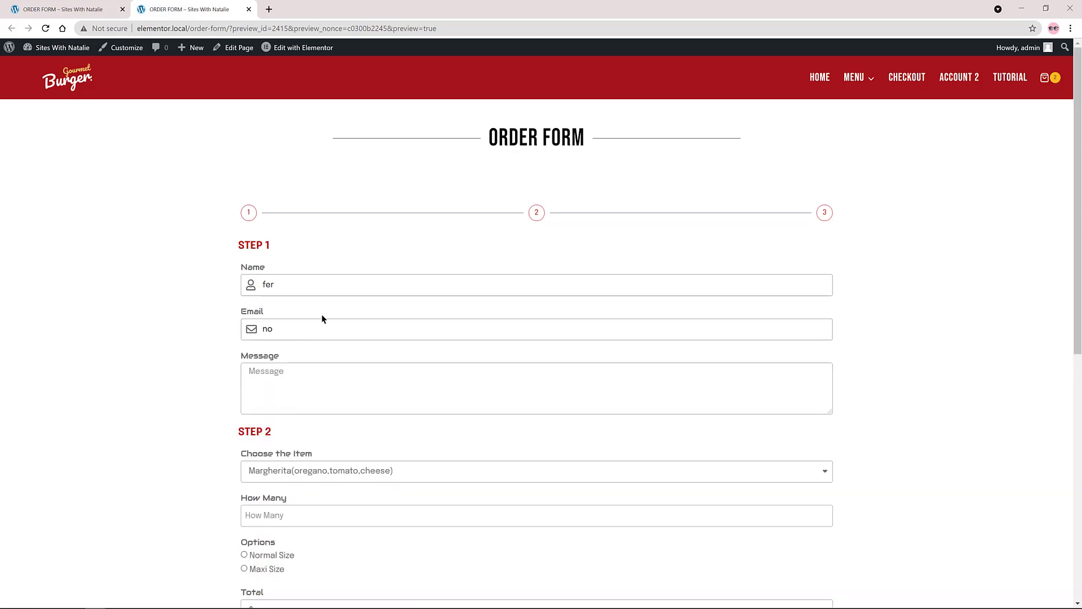
pyautogui.write('@mail.com')
pyautogui.scroll(-3, 321, 316)
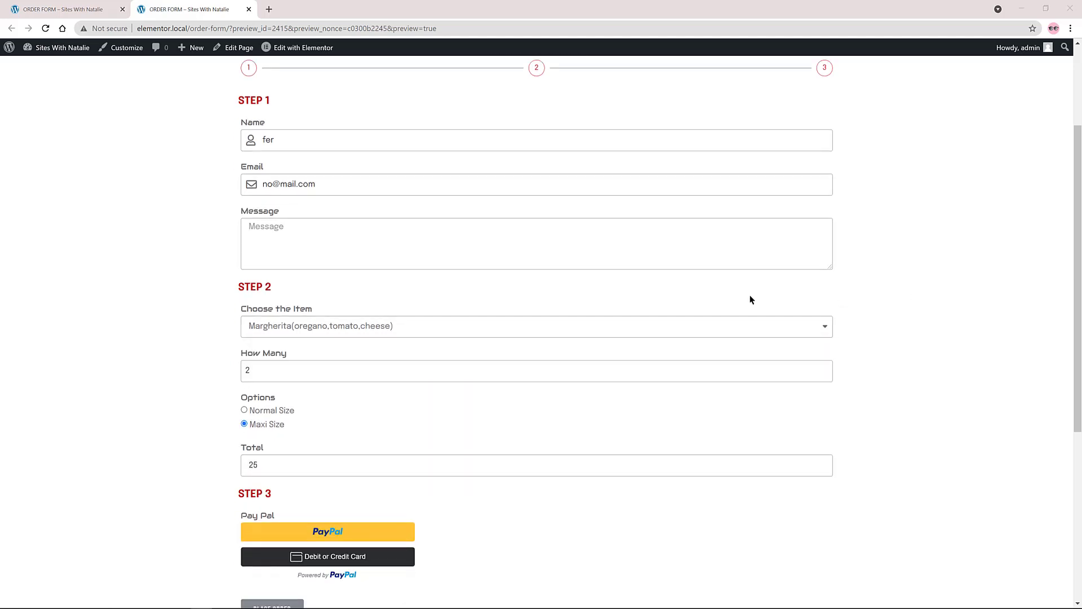
pyautogui.scroll(-4, 434, 353)
# Step: Start PayPal checkout and switch to paying by card to preview its fields
pyautogui.click(368, 316)
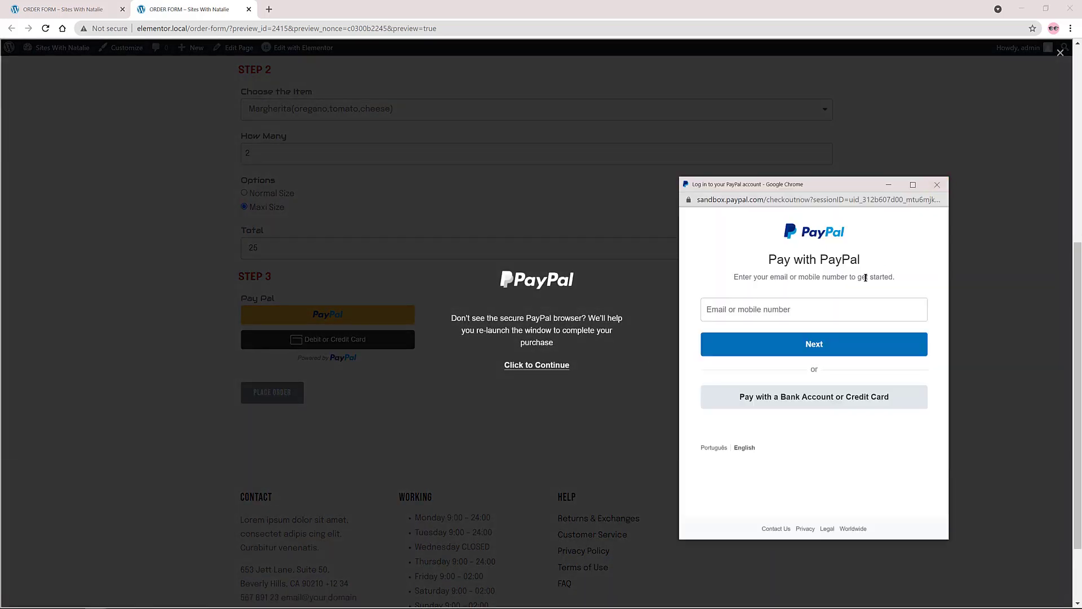
pyautogui.click(937, 185)
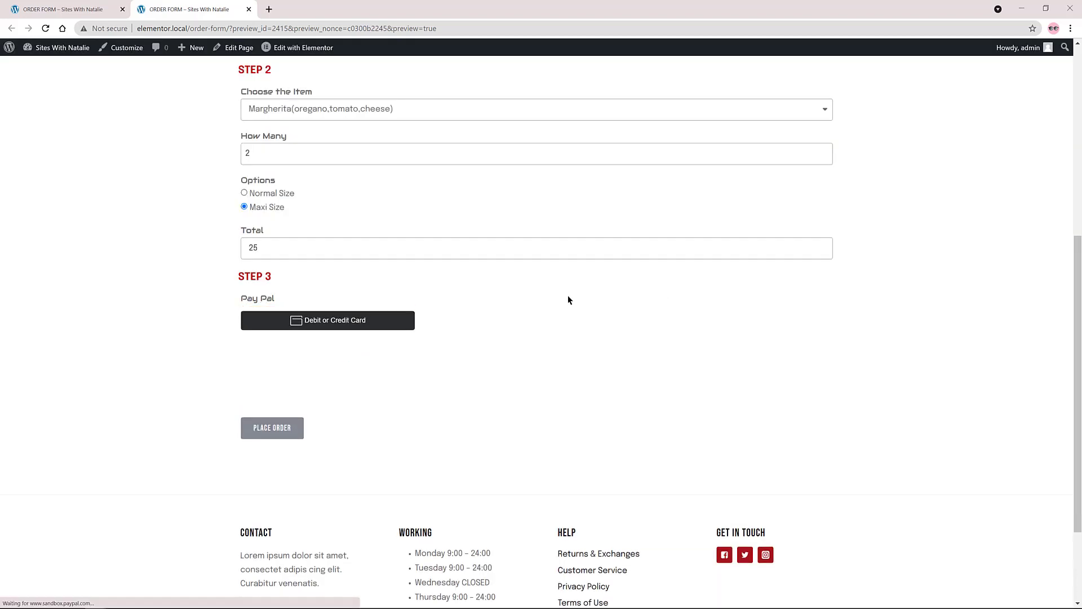
pyautogui.scroll(-6, 496, 380)
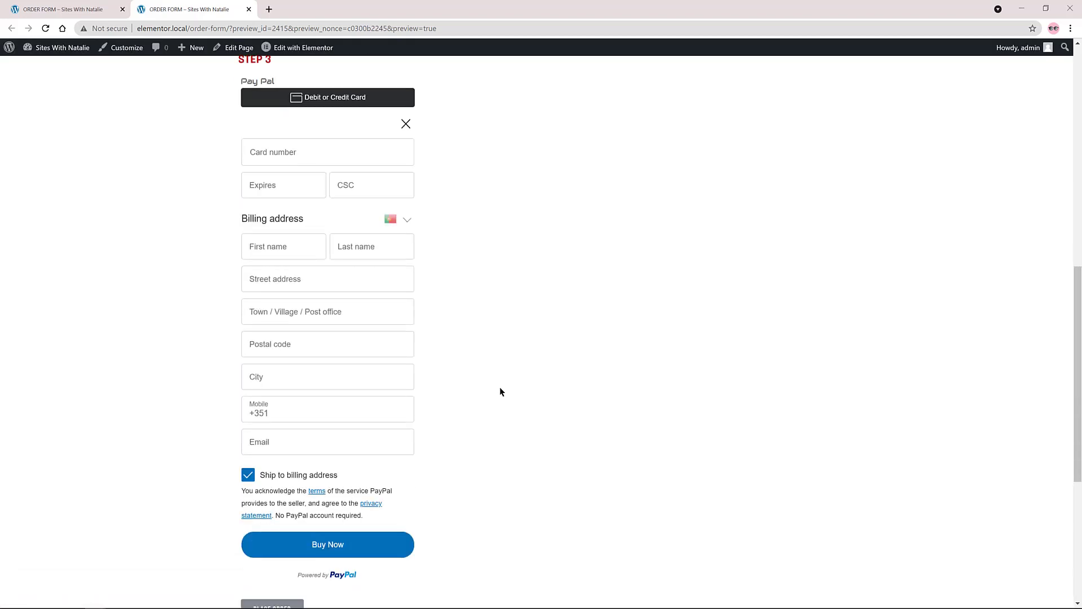
pyautogui.scroll(10, 510, 387)
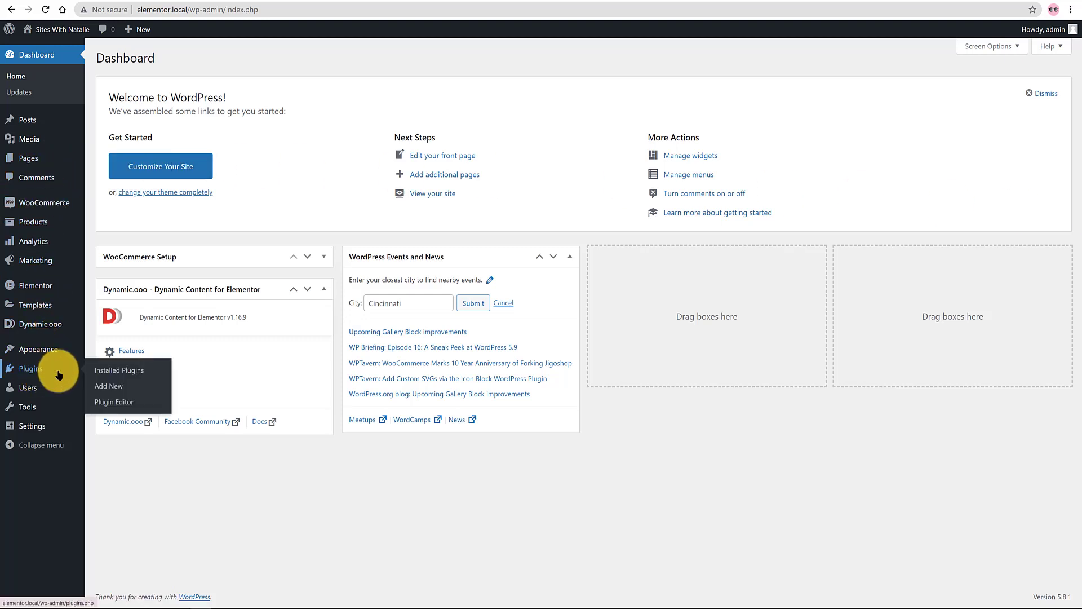
# Step: Open Installed Plugins to see Dynamic.ooo, Elementor, Elementor Pro and WooCommerce active
pyautogui.click(31, 368)
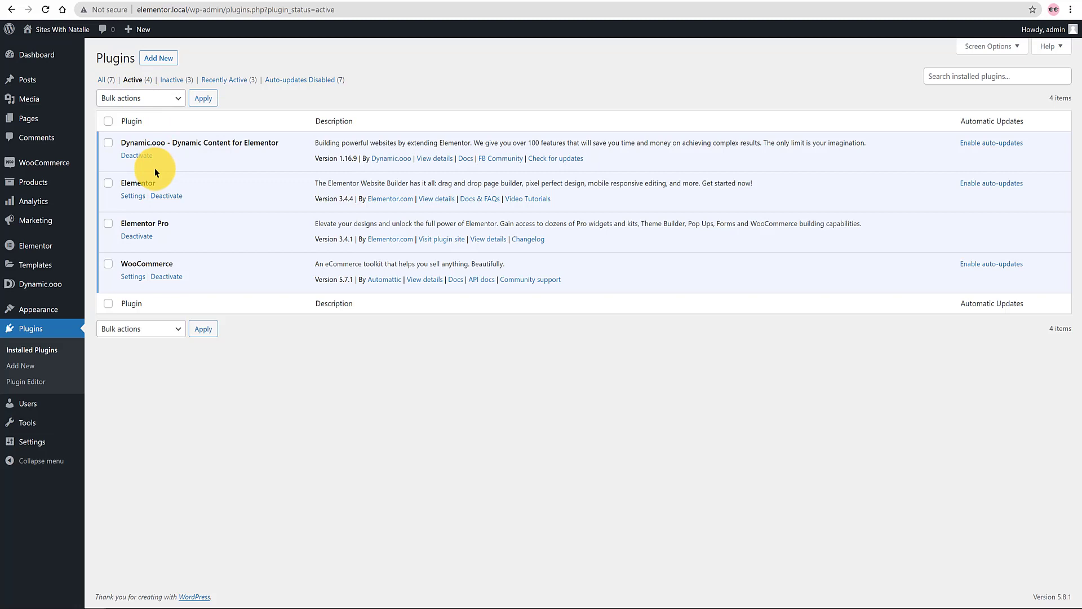
# Step: Open Dynamic.ooo Features from the sidebar and browse its list of widgets
pyautogui.moveTo(45, 285)
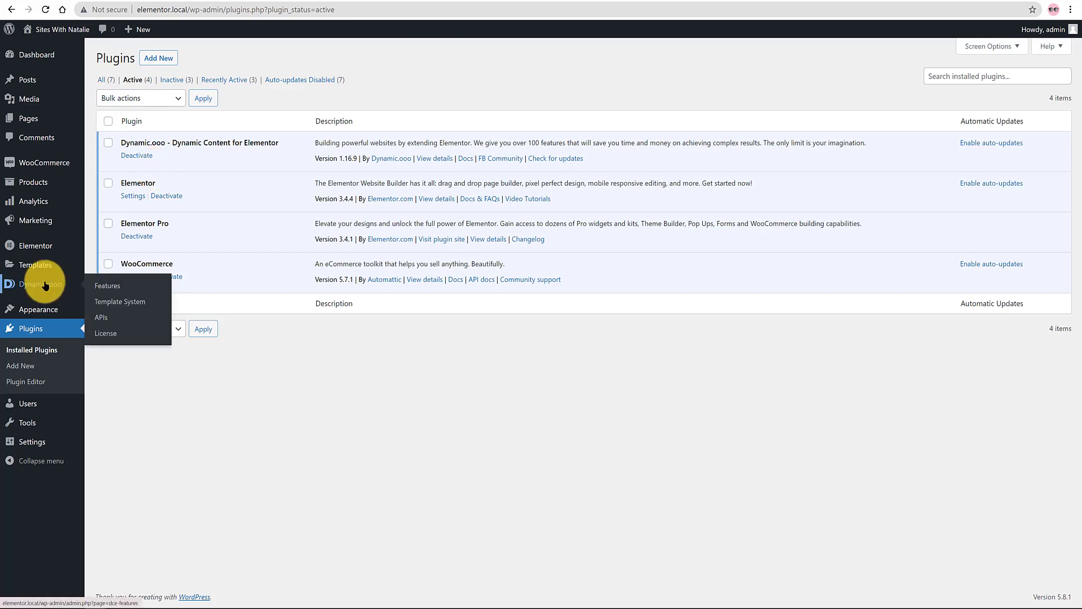
pyautogui.click(107, 284)
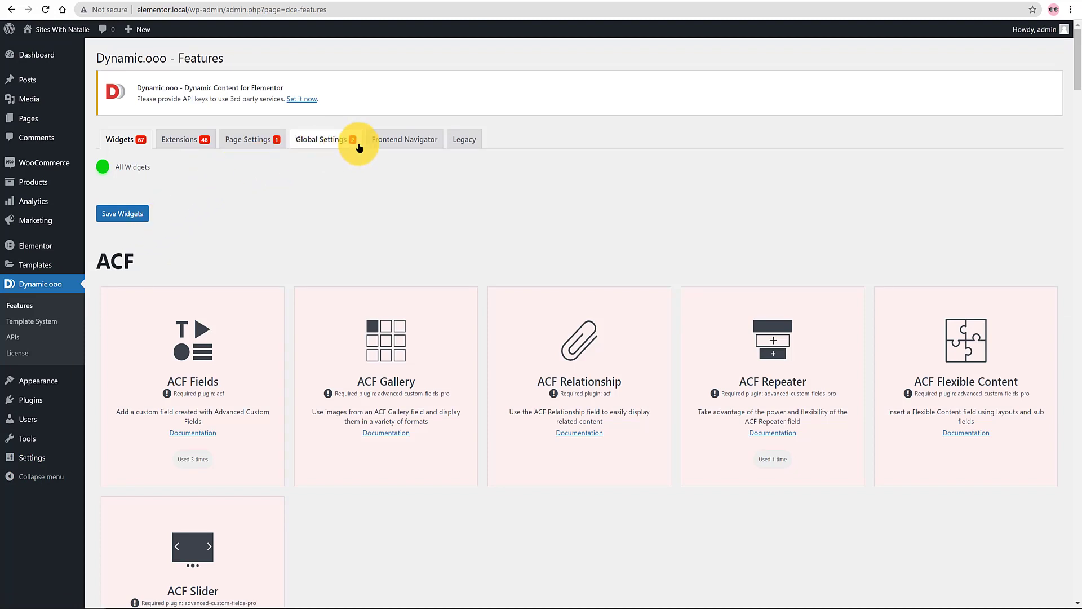
pyautogui.scroll(-5, 457, 195)
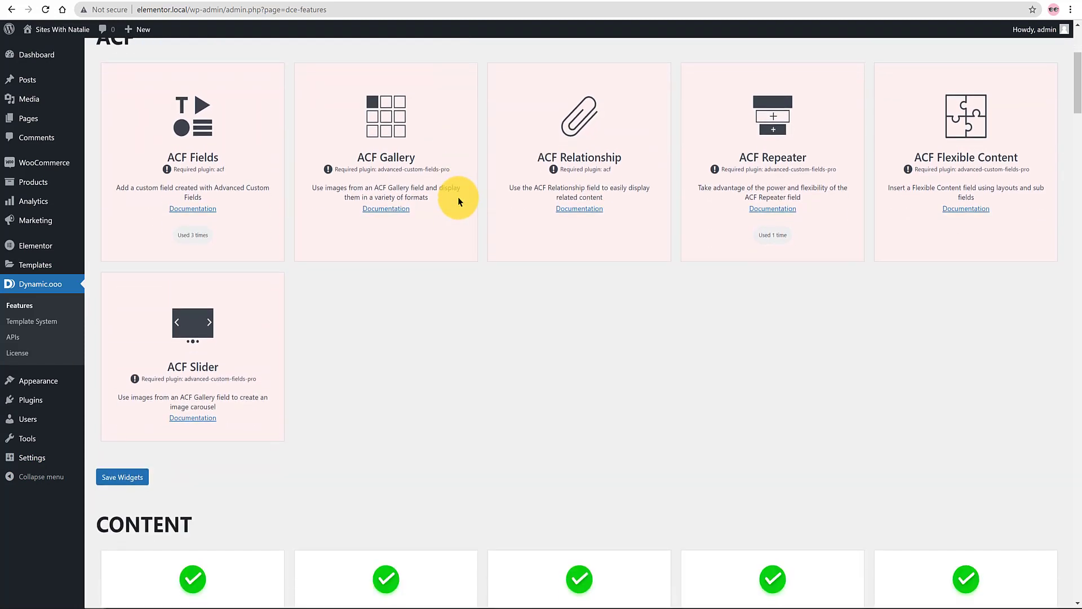
pyautogui.scroll(5, 459, 202)
pyautogui.scroll(-4, 458, 204)
pyautogui.scroll(-6, 455, 204)
pyautogui.scroll(-6, 456, 205)
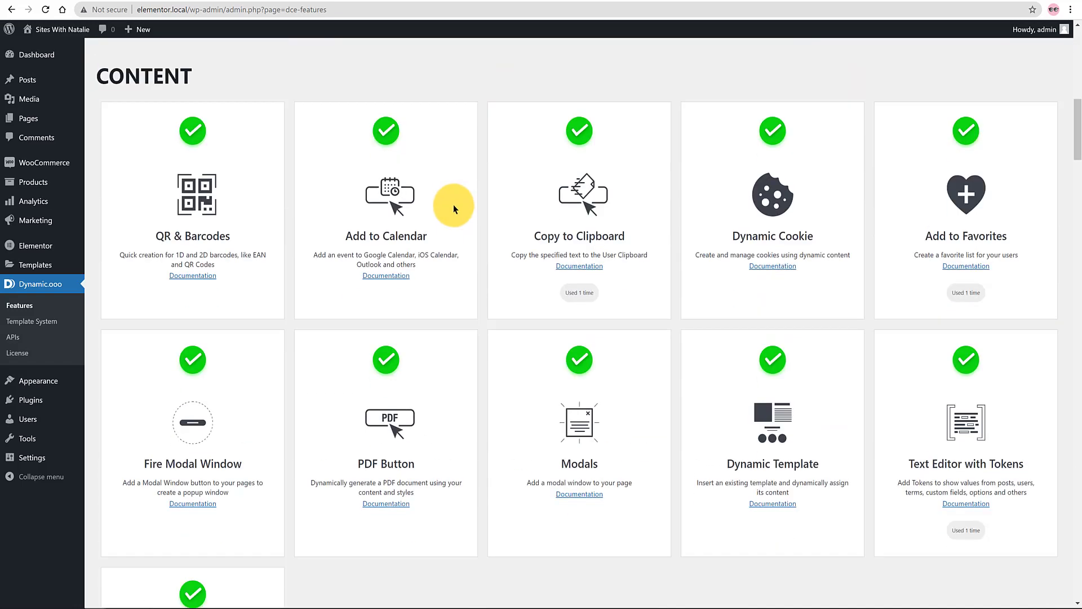
pyautogui.scroll(7, 452, 210)
pyautogui.scroll(9, 451, 209)
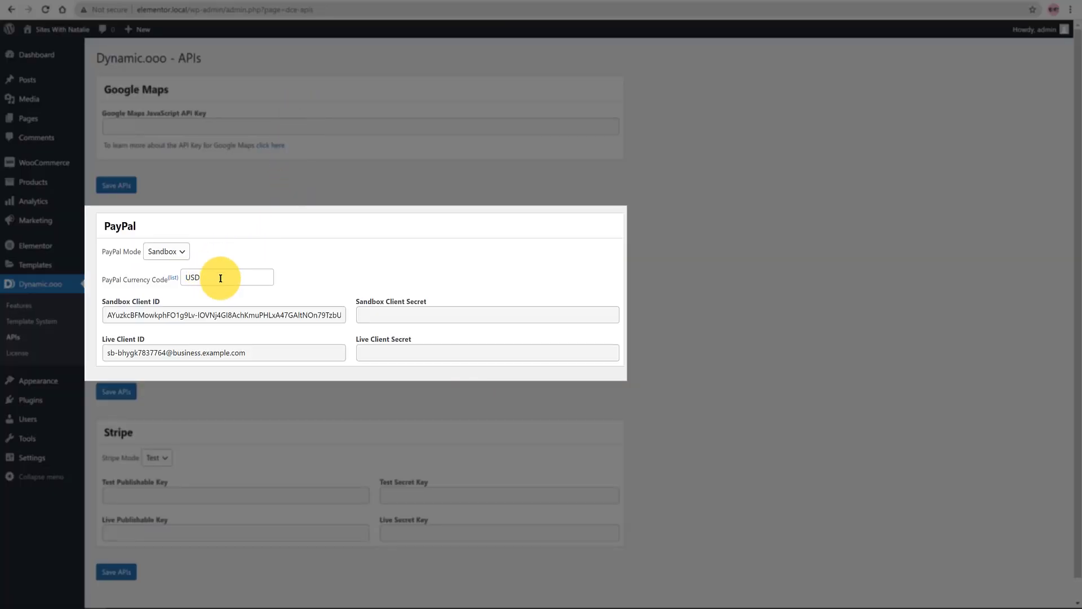
# Step: Review the Dynamic.ooo PayPal settings (Sandbox, USD), then bring up the PayPal Developer site
pyautogui.scroll(-1, 289, 286)
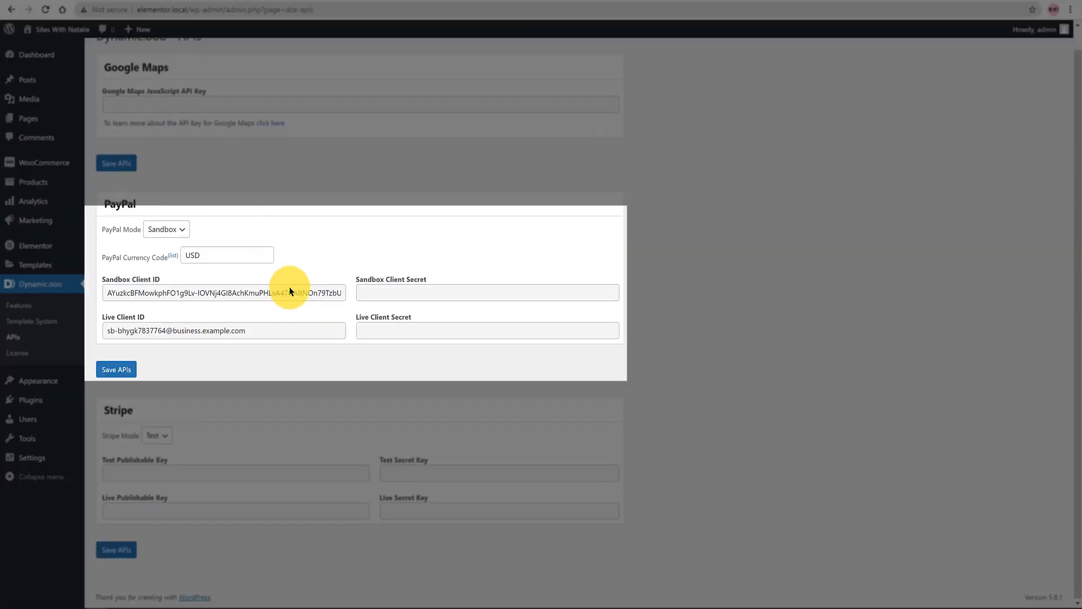
pyautogui.scroll(1, 289, 286)
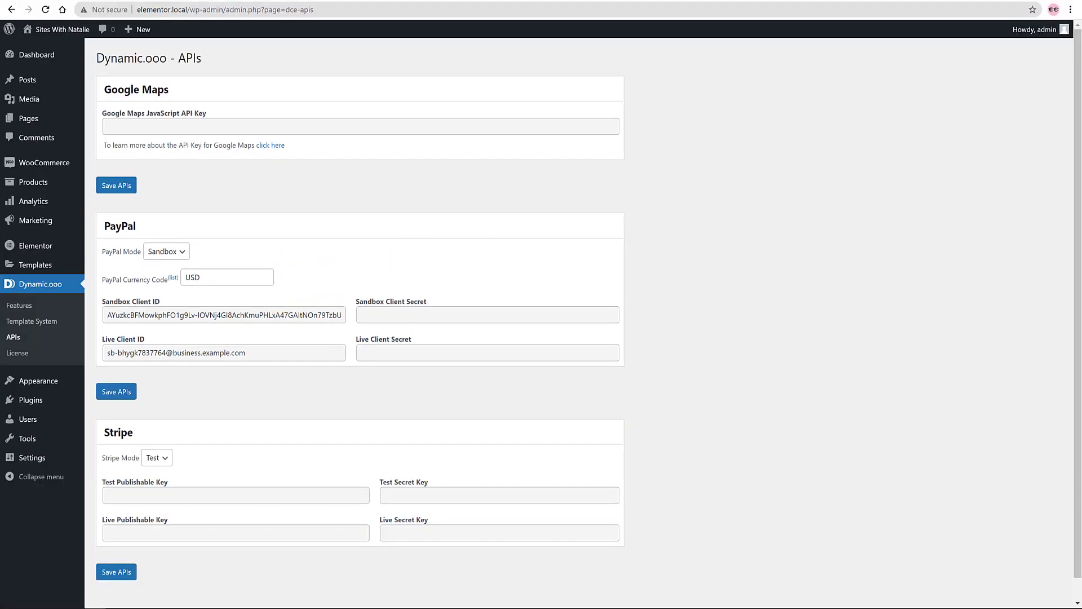
pyautogui.moveTo(592, 3)
pyautogui.mouseDown()
pyautogui.moveTo(592, 43)
pyautogui.moveTo(592, 0)
pyautogui.mouseUp()
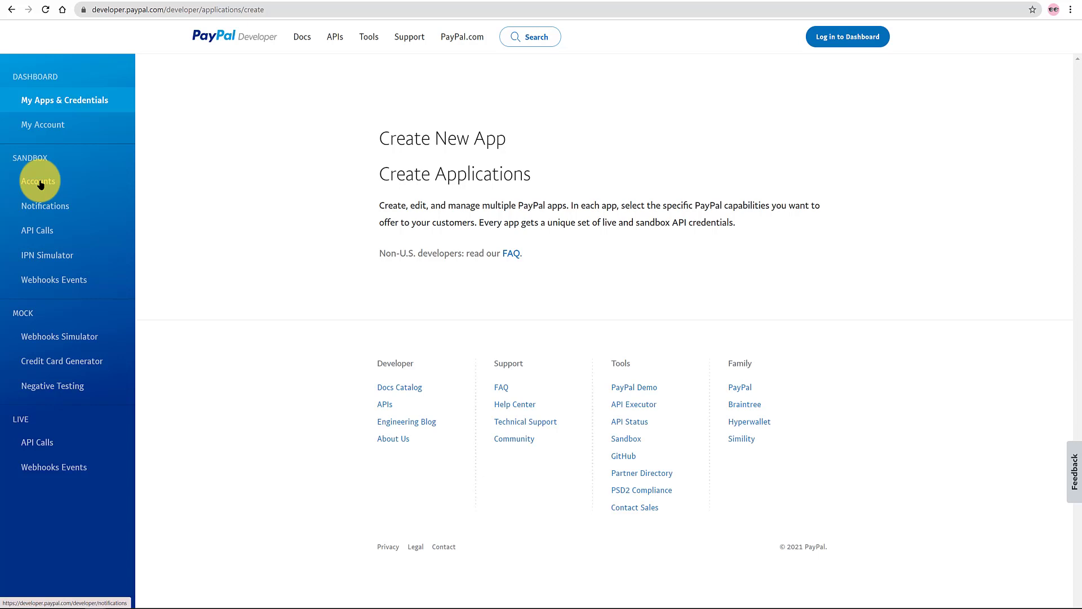
# Step: Open the Sandbox Accounts page in PayPal Developer
pyautogui.click(38, 181)
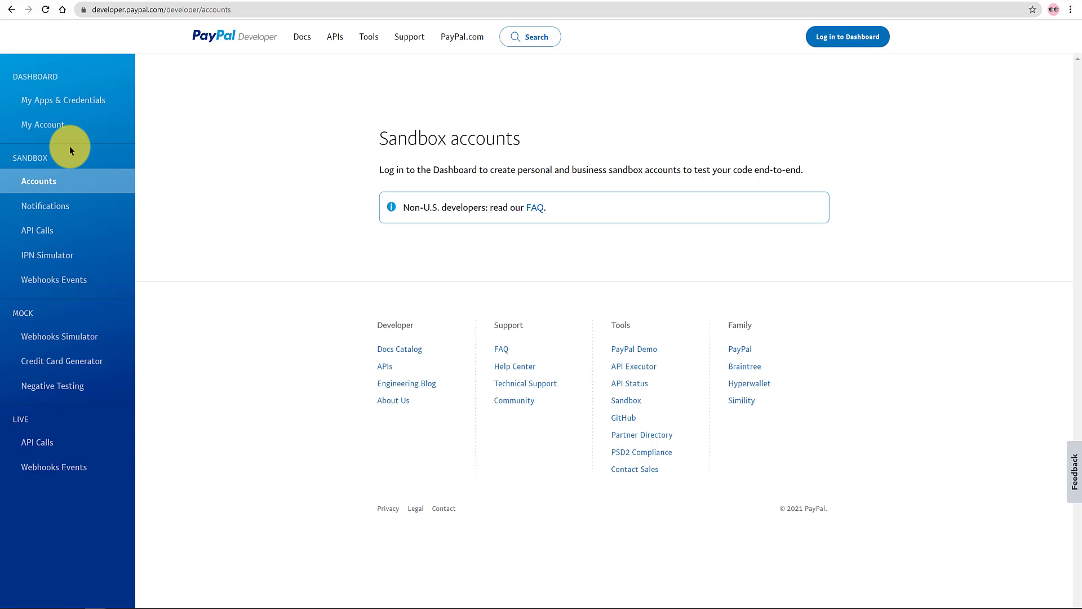
# Step: Return to WordPress and open Pages > All Pages
pyautogui.click(38, 122)
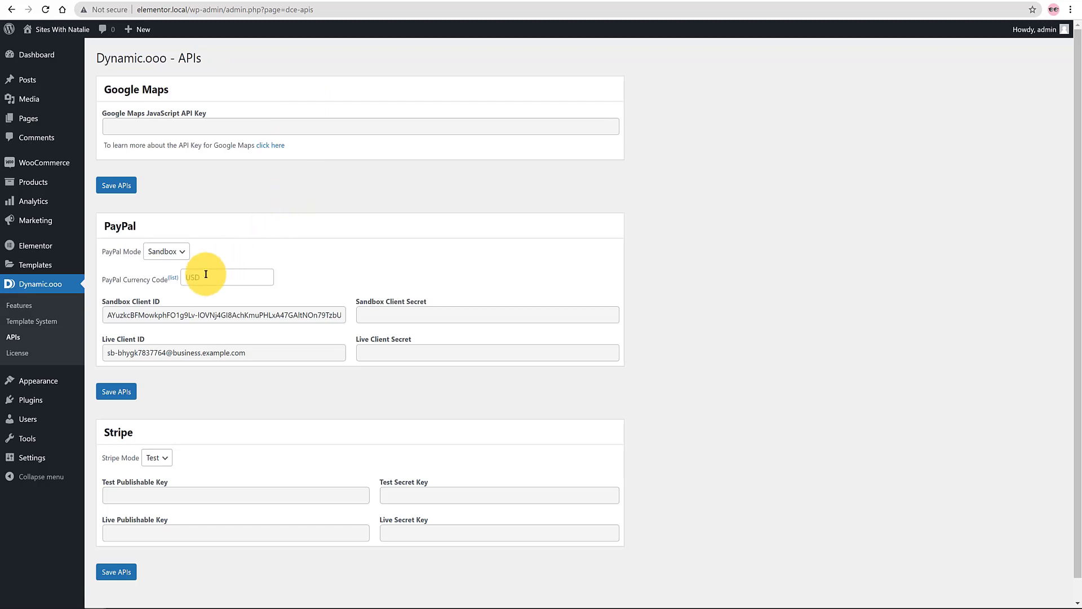
pyautogui.scroll(-1, 290, 287)
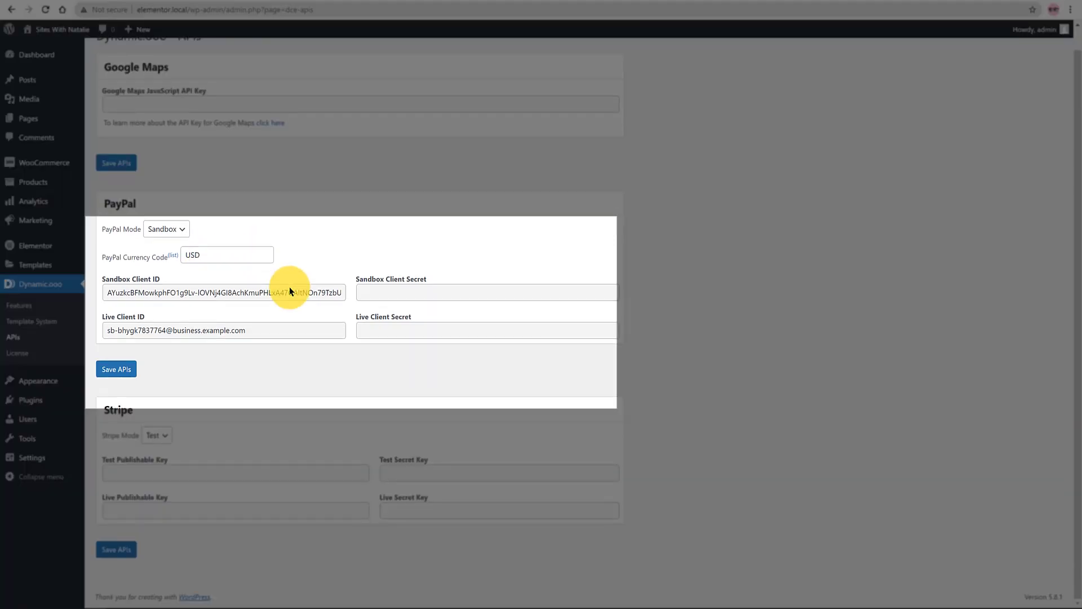
pyautogui.scroll(1, 290, 287)
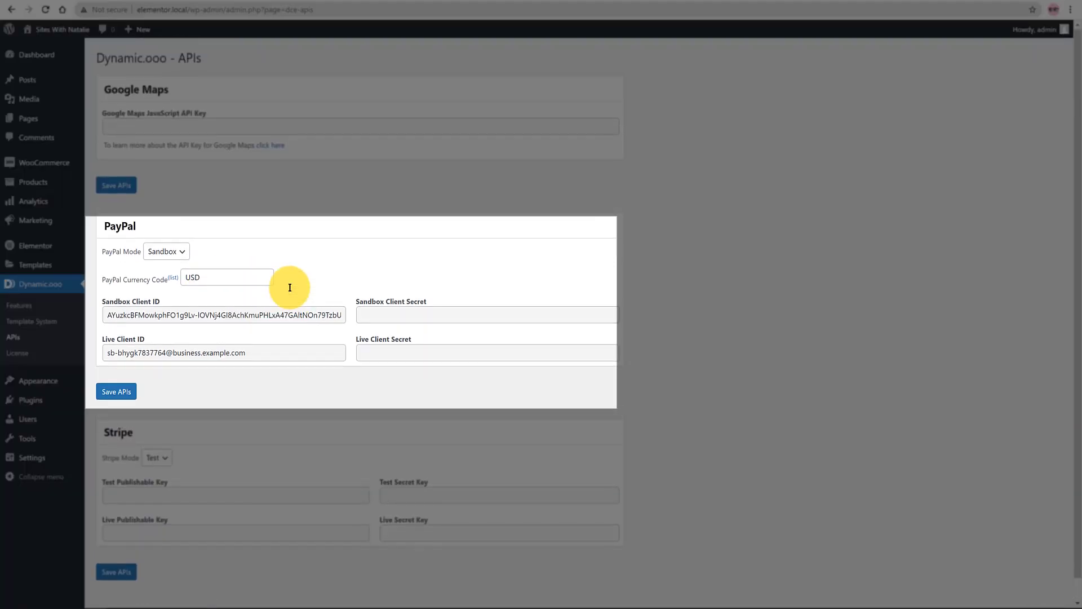
pyautogui.click(112, 124)
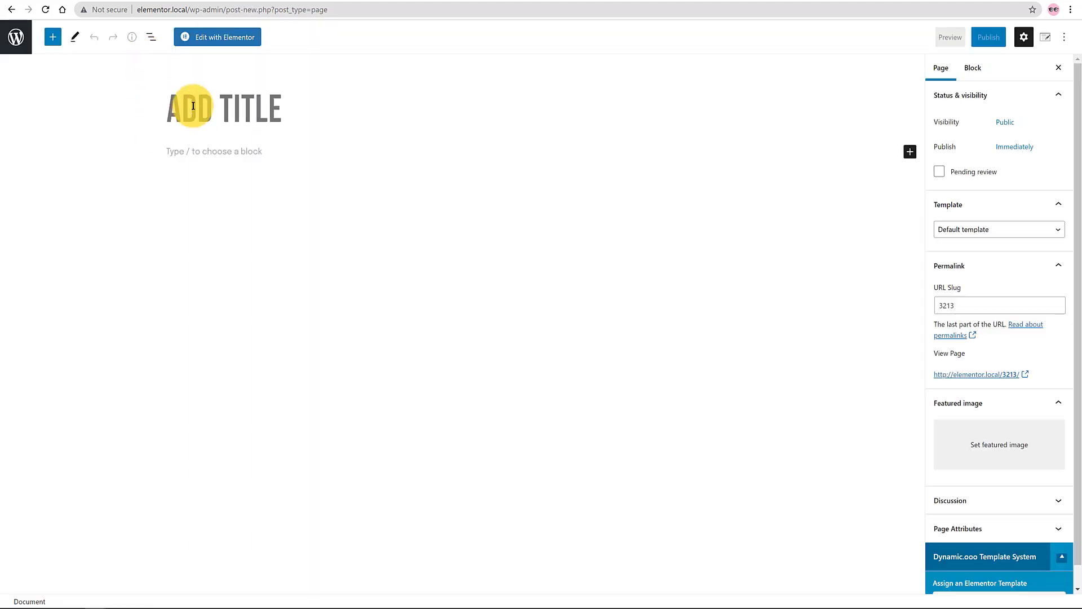
# Step: Publish a new page titled 'Nulti Step Form' and open it in Elementor
pyautogui.click(189, 108)
pyautogui.write('Nulti Step Form')
pyautogui.click(988, 36)
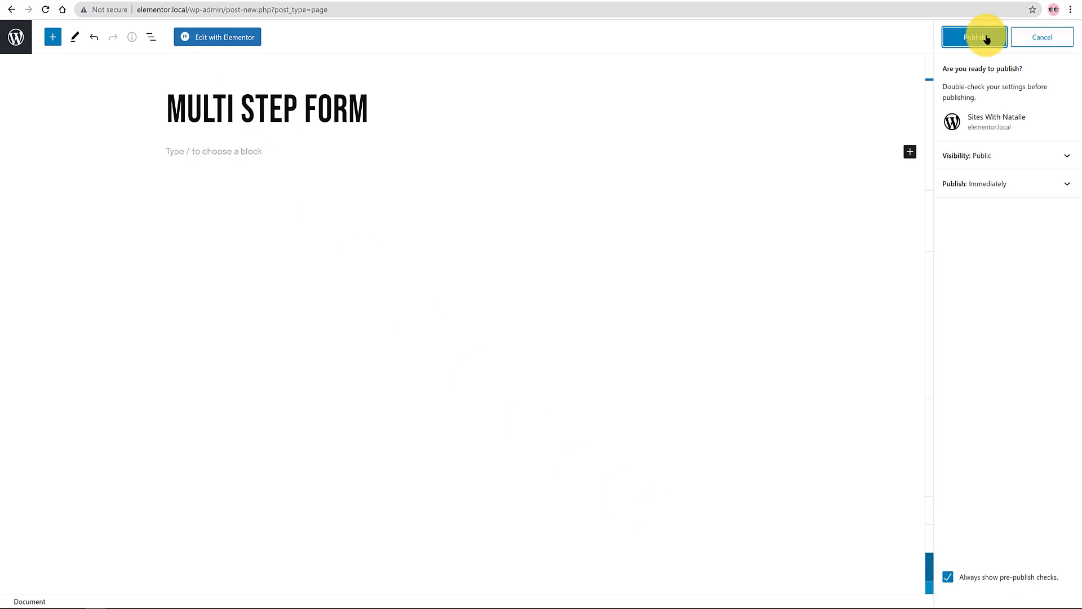
pyautogui.click(987, 40)
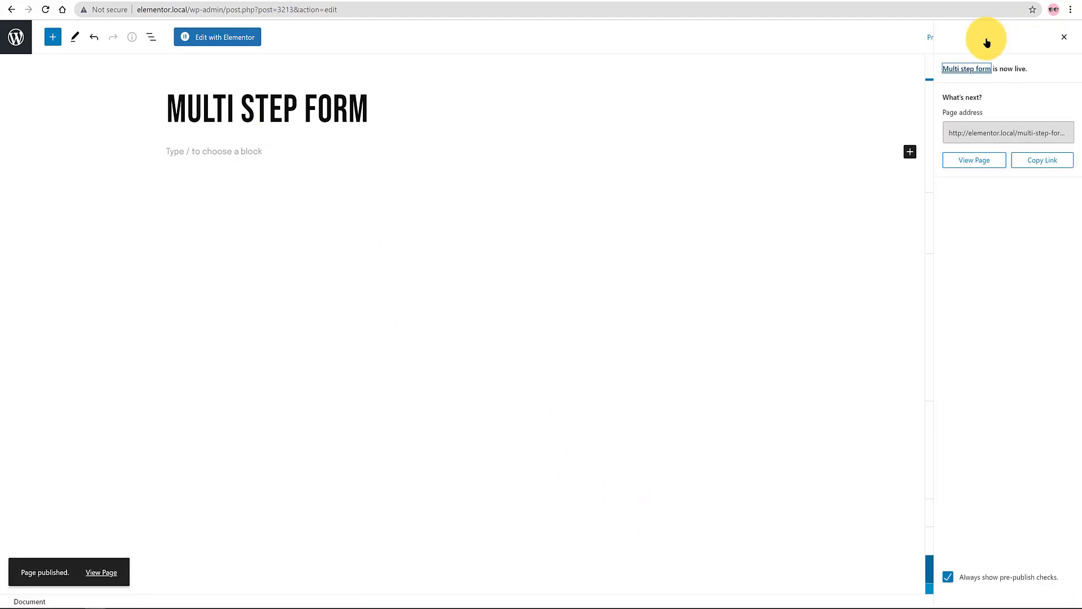
pyautogui.click(227, 38)
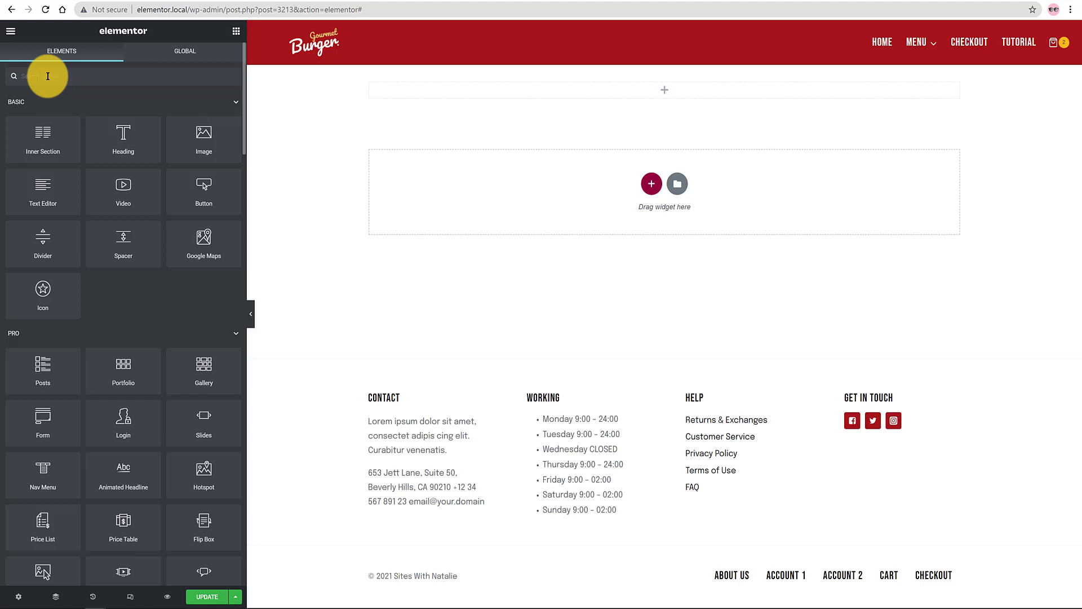
# Step: Add a Title widget at the top, centre-aligned with dividers switched on
pyautogui.scroll(-15, 48, 76)
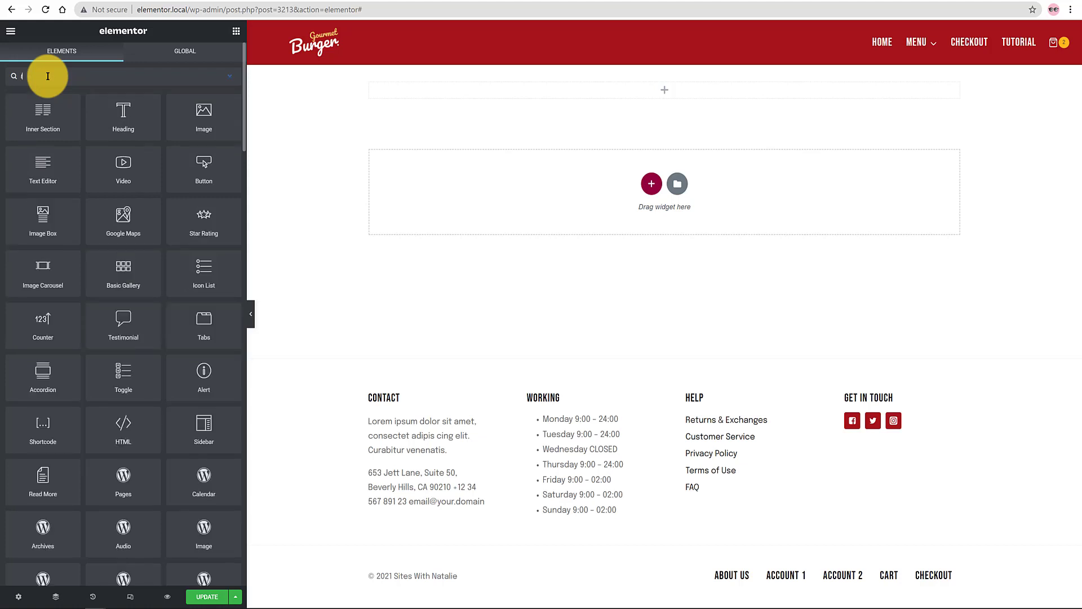
pyautogui.moveTo(133, 536); pyautogui.dragTo(676, 88)
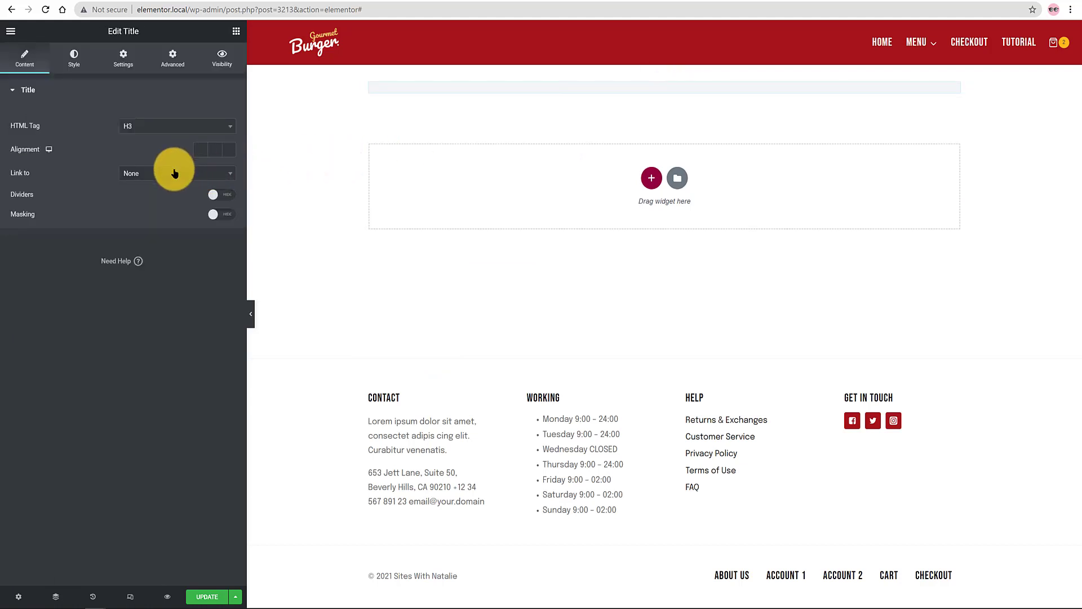
pyautogui.click(216, 150)
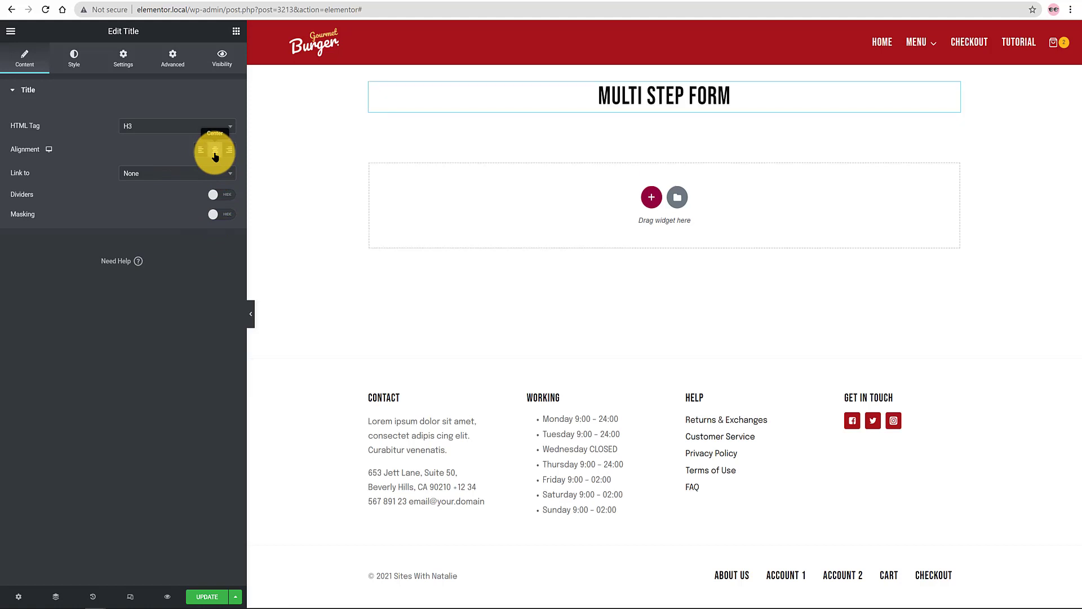
pyautogui.click(231, 196)
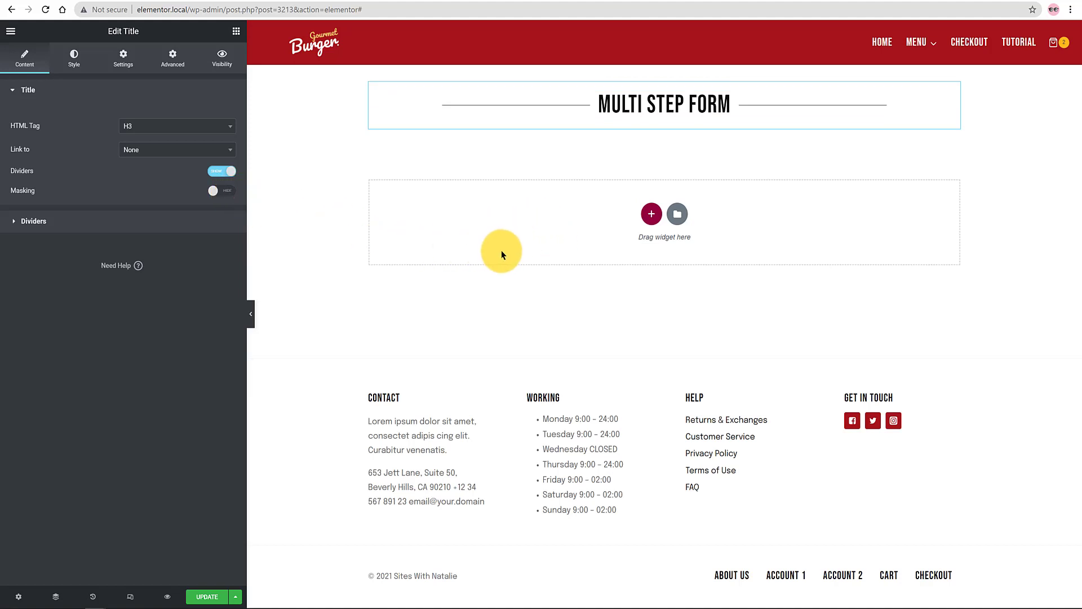
# Step: Add a new section below the title and drop the Form widget into it
pyautogui.click(652, 214)
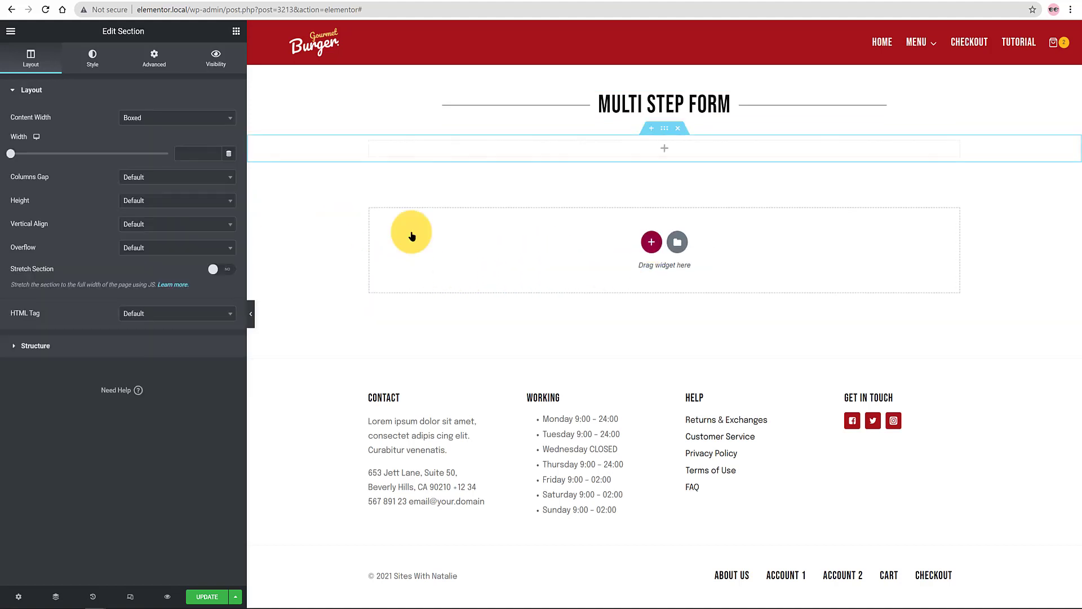
pyautogui.click(237, 33)
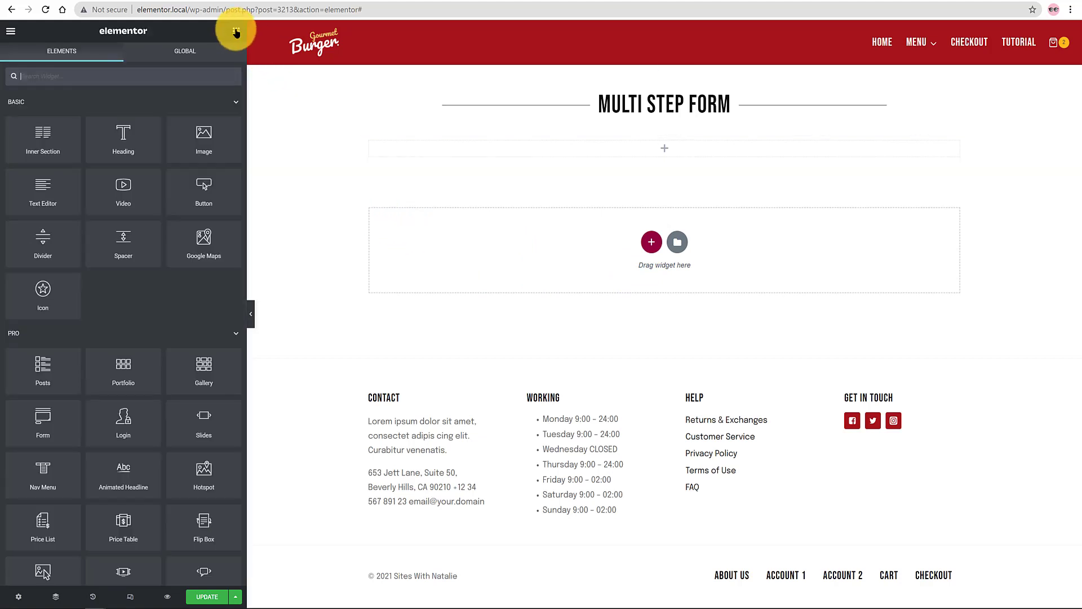
pyautogui.moveTo(50, 434); pyautogui.dragTo(668, 163)
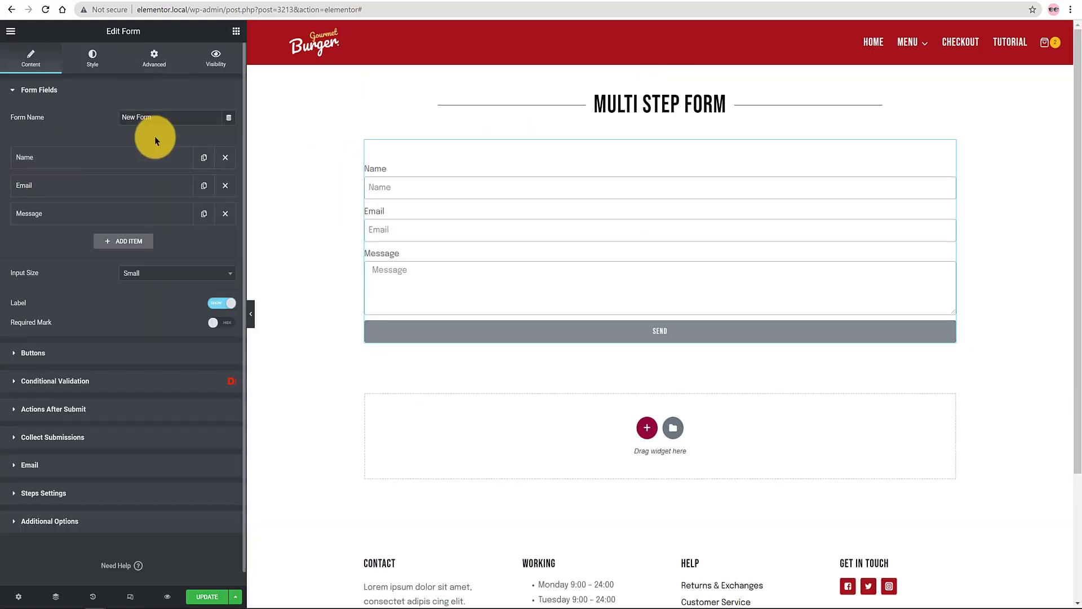
# Step: Rename the form to 'Multi Step Form' and enable an icon on the Name field
pyautogui.moveTo(159, 118); pyautogui.dragTo(106, 120)
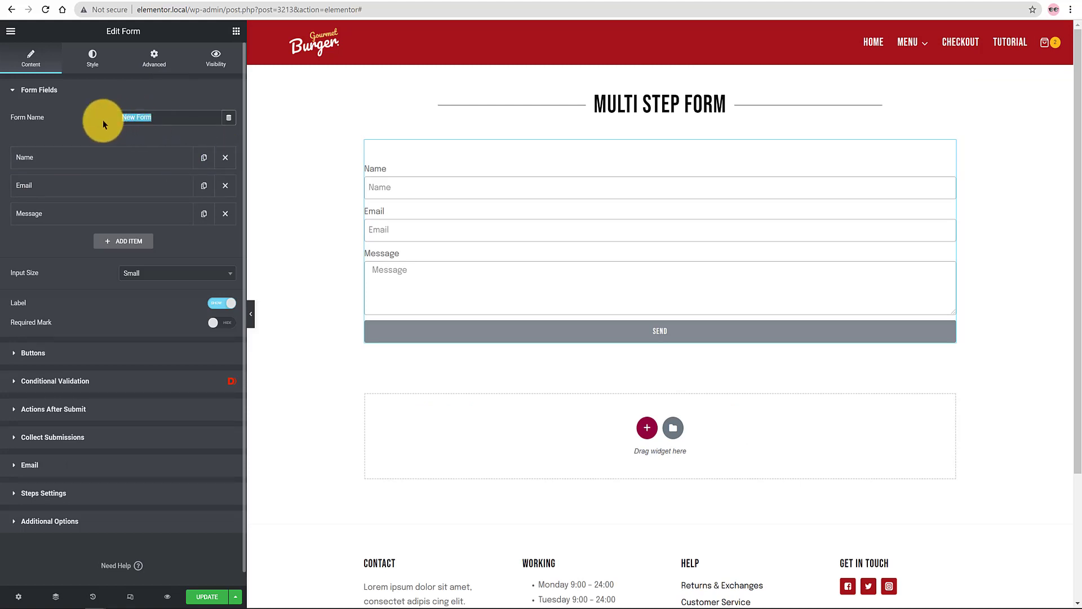
pyautogui.write('Multi Step ')
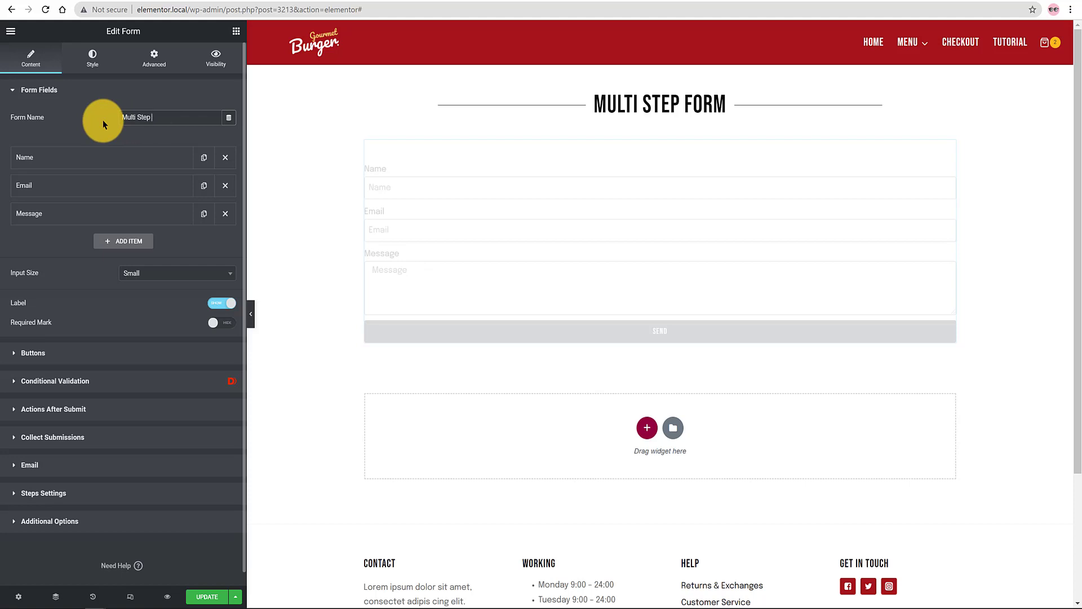
pyautogui.write('Form')
pyautogui.click(33, 158)
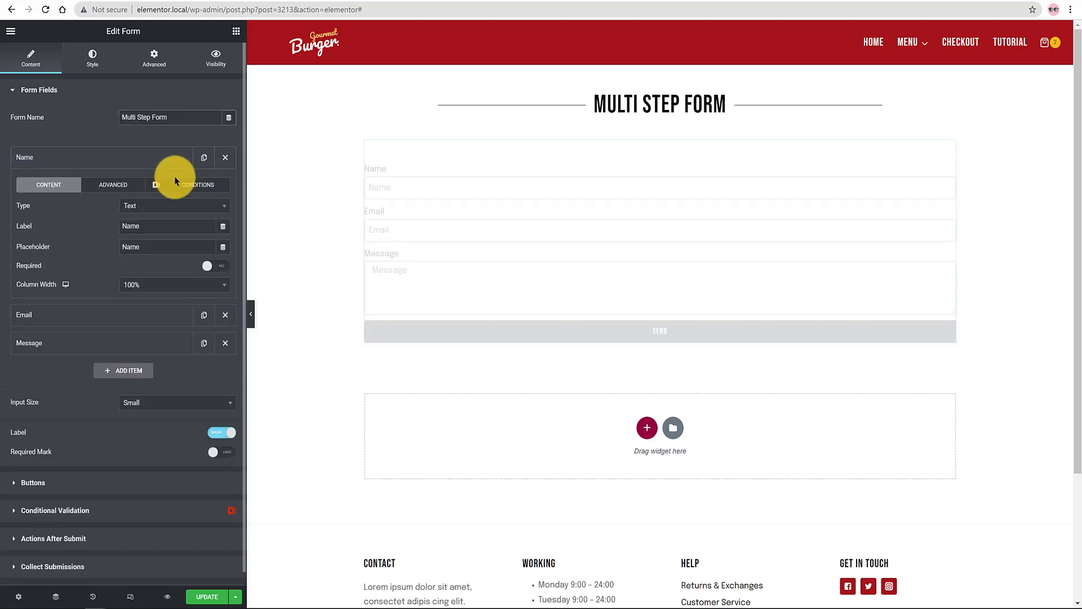
pyautogui.click(155, 186)
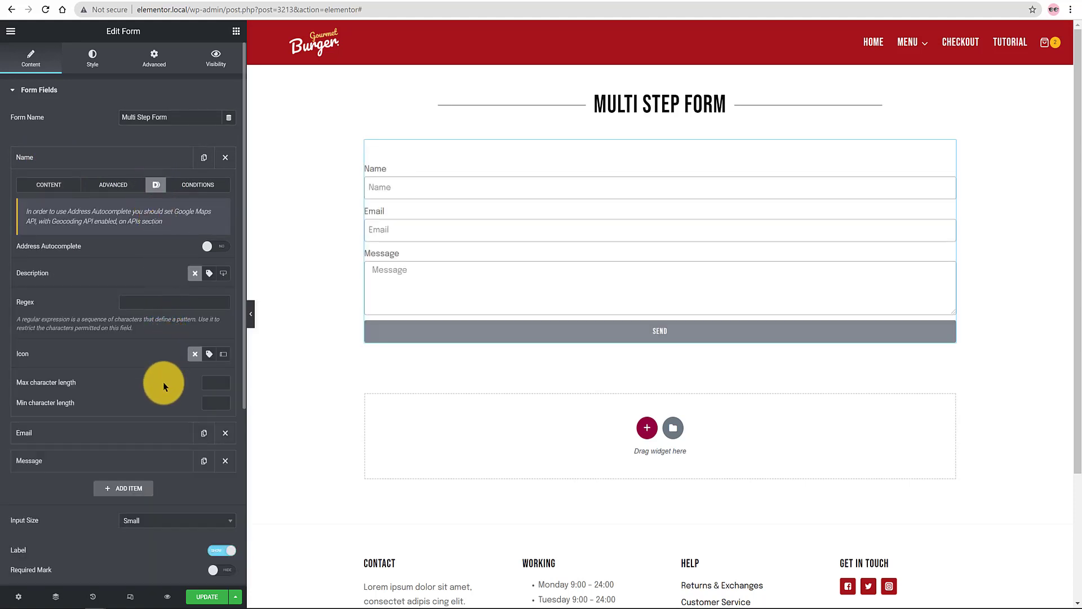
pyautogui.click(223, 353)
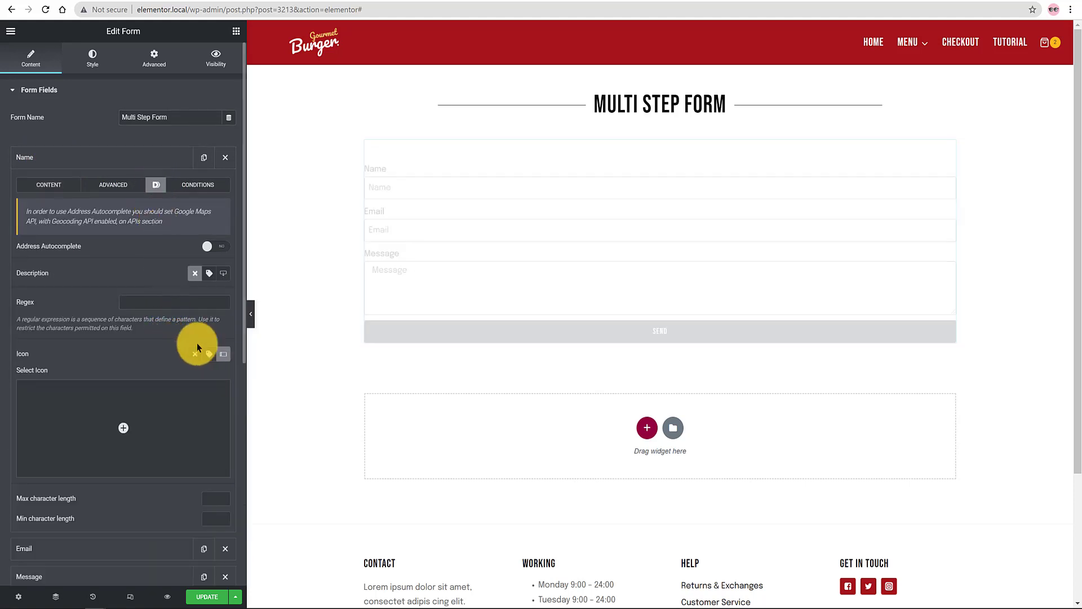
pyautogui.click(122, 428)
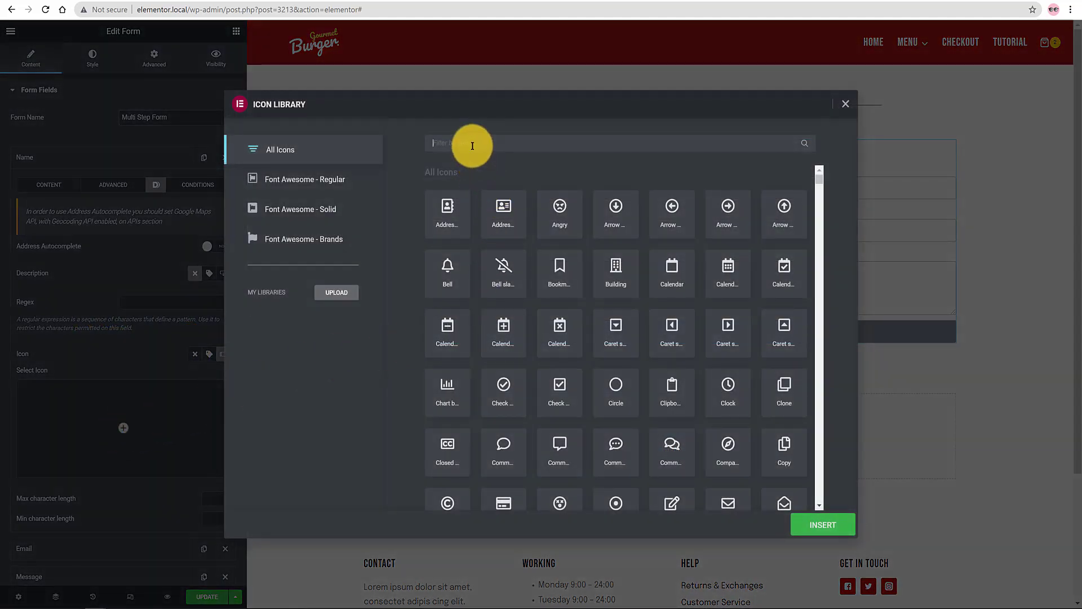
# Step: Search the icon library for 'user' and insert the User icon into the Name field
pyautogui.click(472, 146)
pyautogui.write('user')
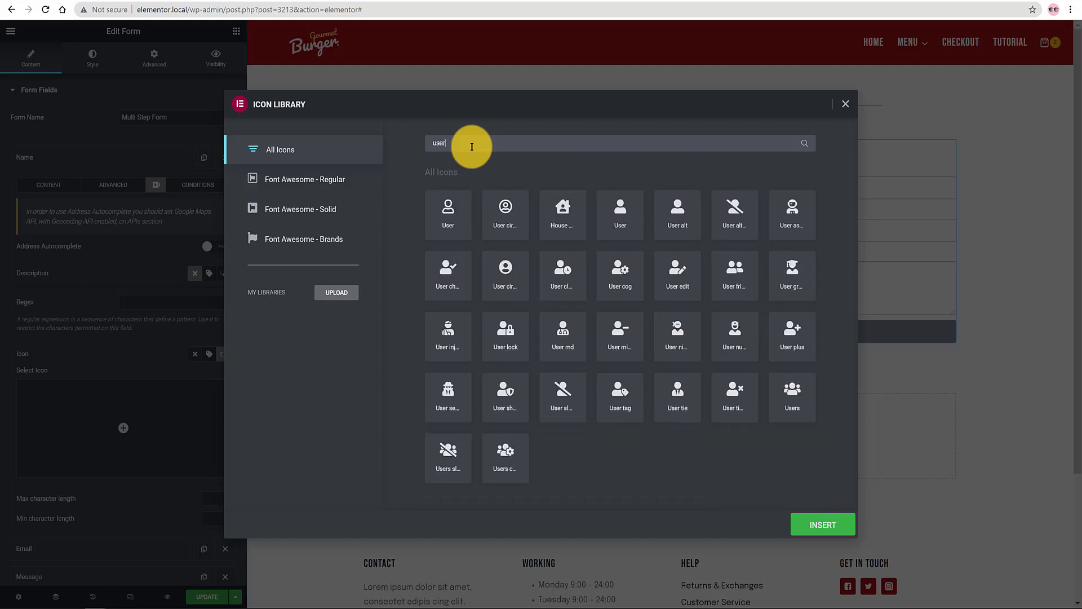
pyautogui.click(451, 217)
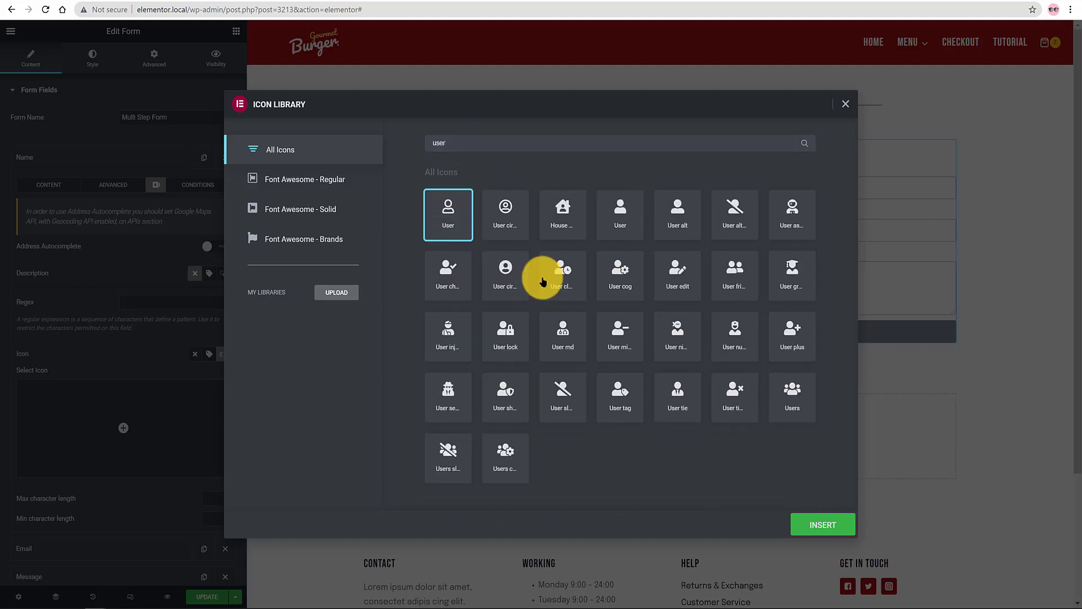
pyautogui.click(817, 525)
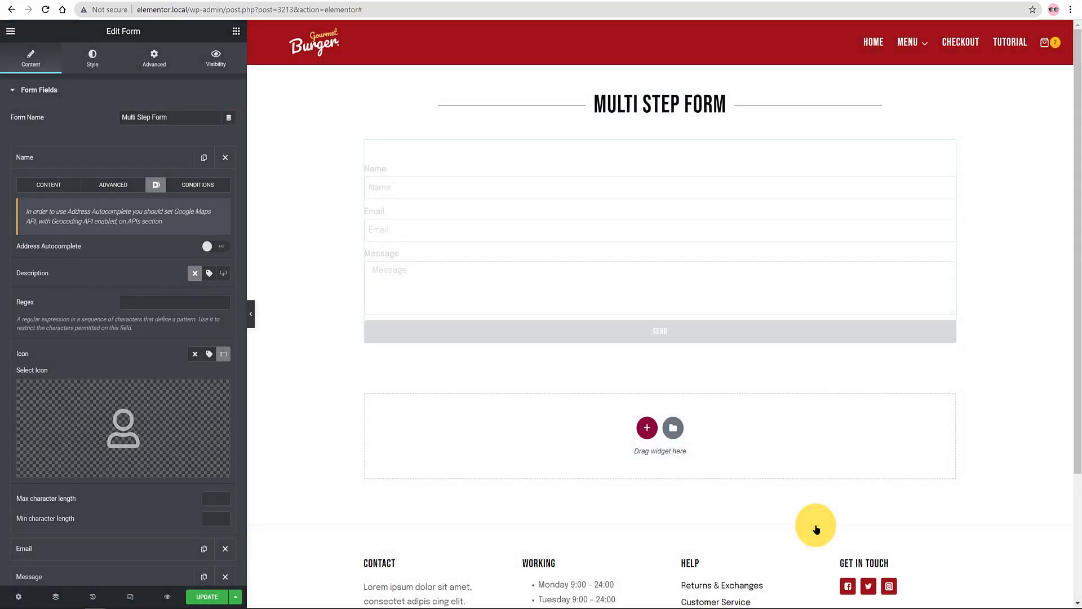
# Step: Collapse the Name field, expand the Email field and enable its icon option
pyautogui.click(59, 155)
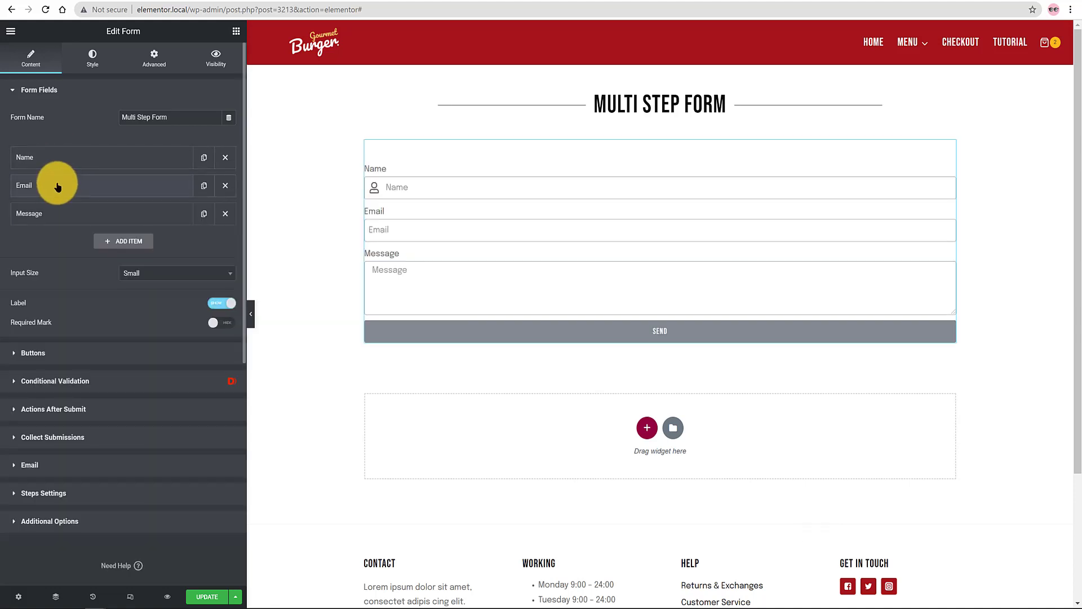
pyautogui.click(57, 185)
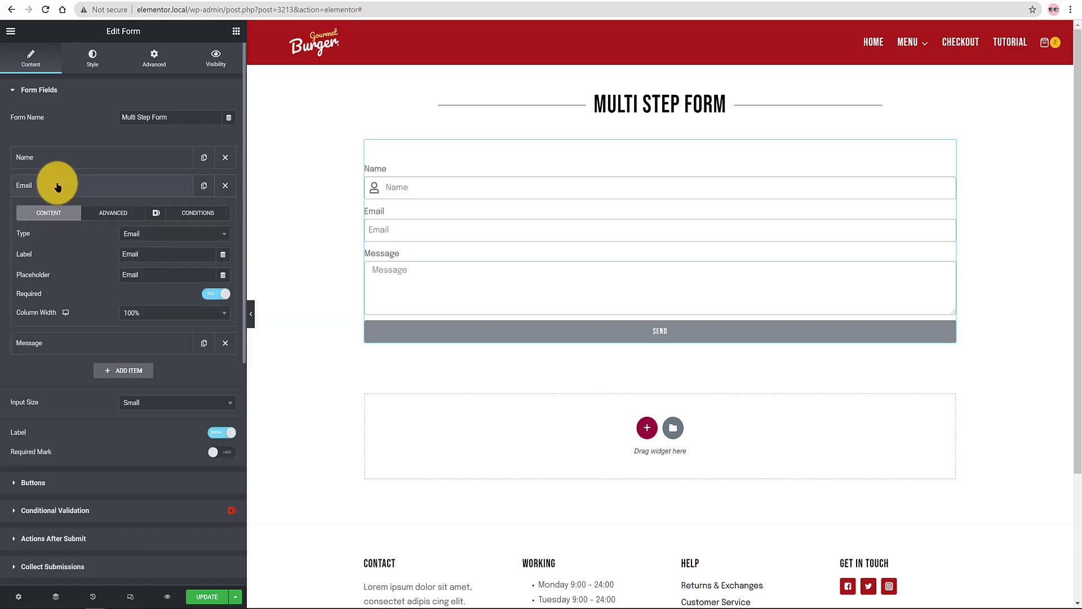
pyautogui.click(156, 212)
pyautogui.click(224, 242)
pyautogui.click(223, 387)
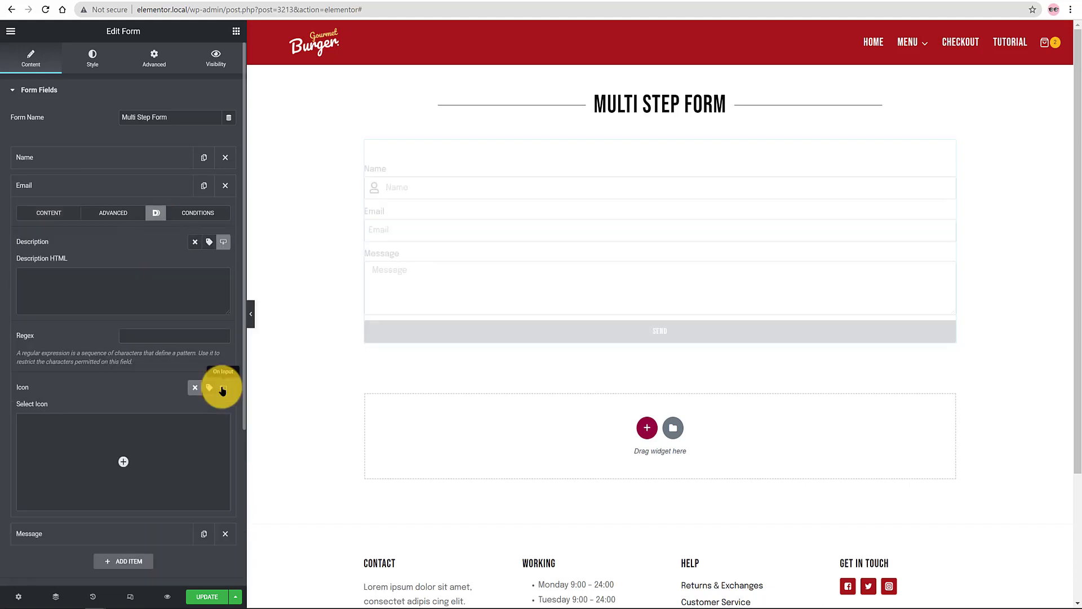
# Step: Search the icon library for 'envelope' and insert the Envelope icon for Email
pyautogui.moveTo(123, 456)
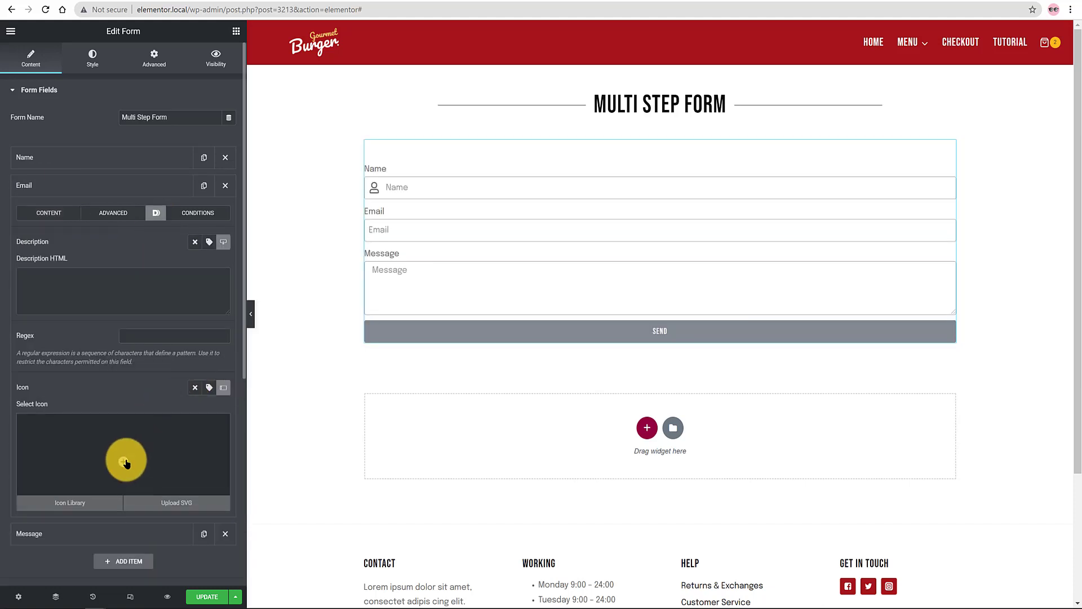
pyautogui.click(124, 462)
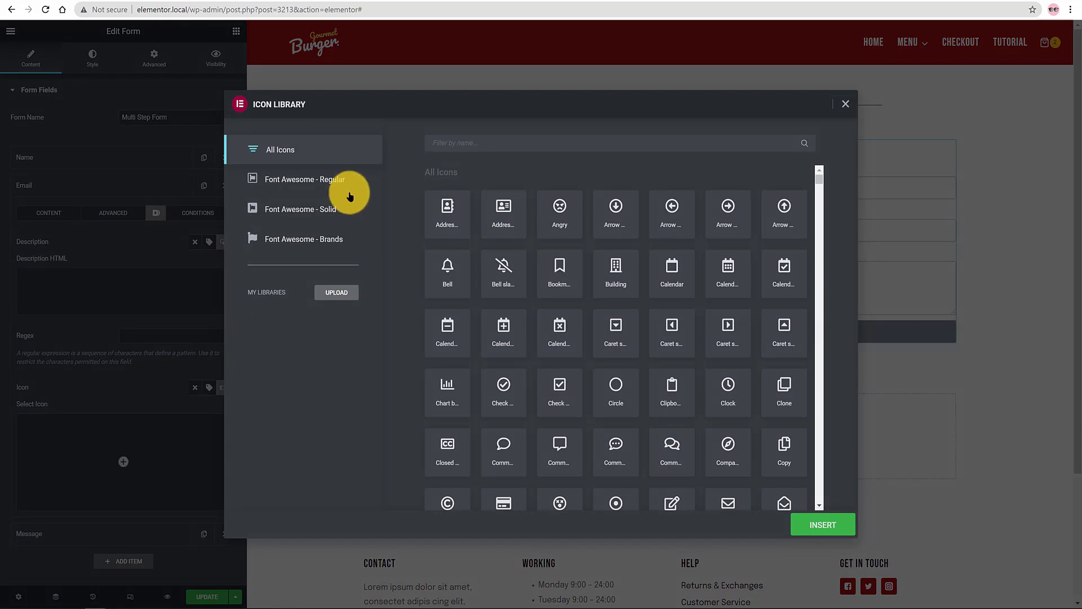
pyautogui.click(445, 147)
pyautogui.write('envelope')
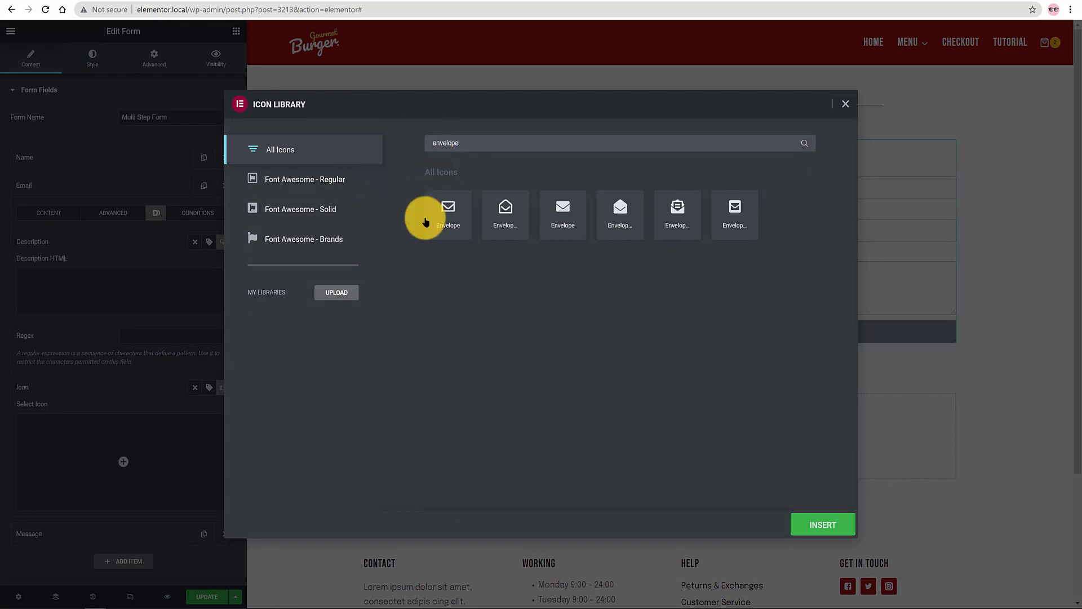
pyautogui.click(447, 214)
pyautogui.click(826, 523)
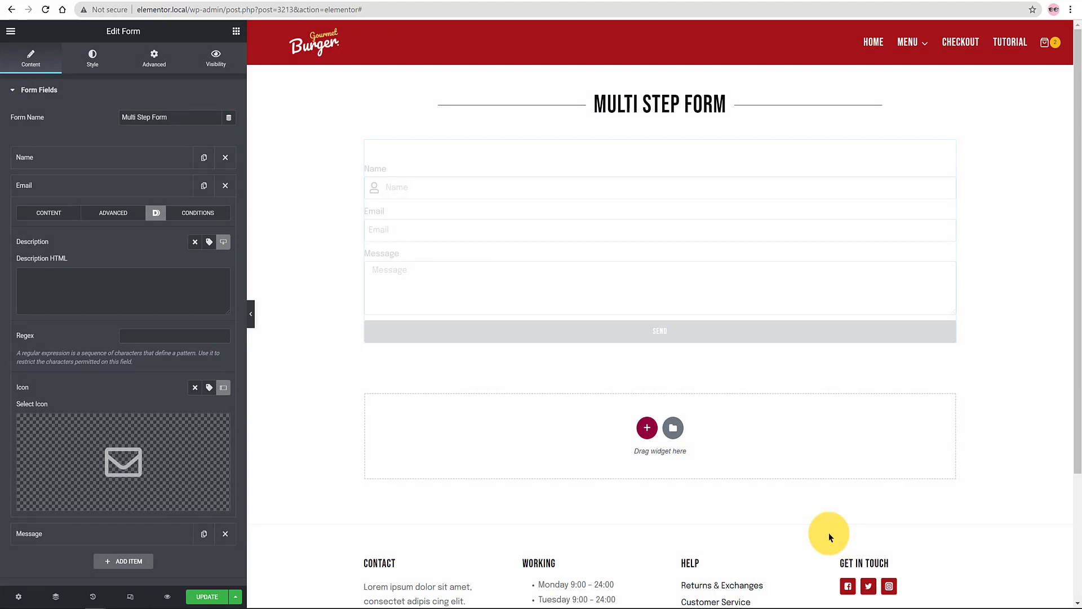
# Step: Review the Name field's conditions, then set the Email field's condition to Hide If
pyautogui.click(87, 160)
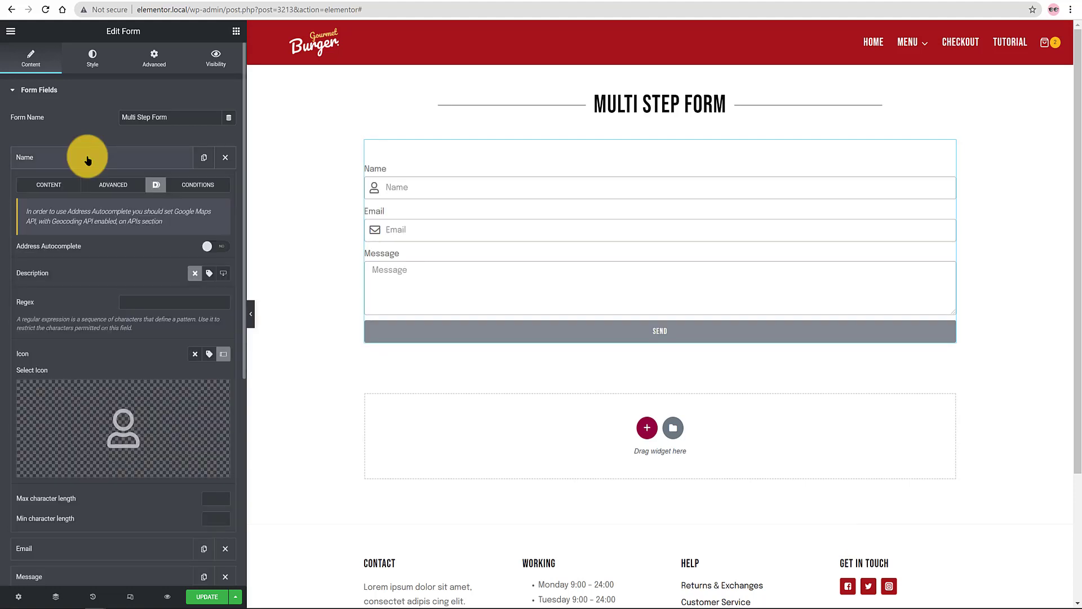
pyautogui.click(196, 184)
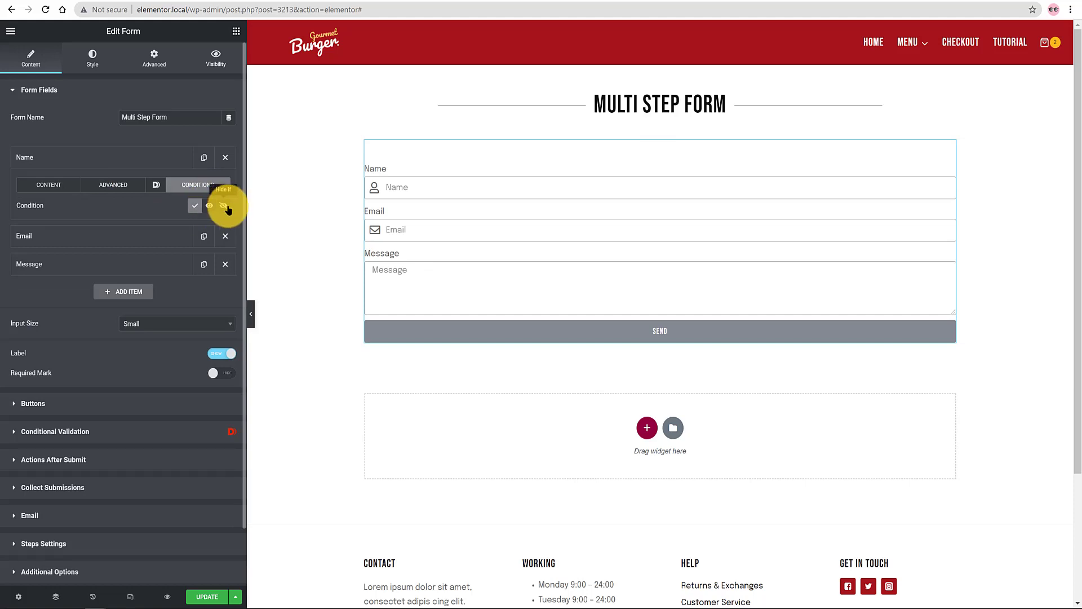
pyautogui.click(111, 163)
pyautogui.click(90, 185)
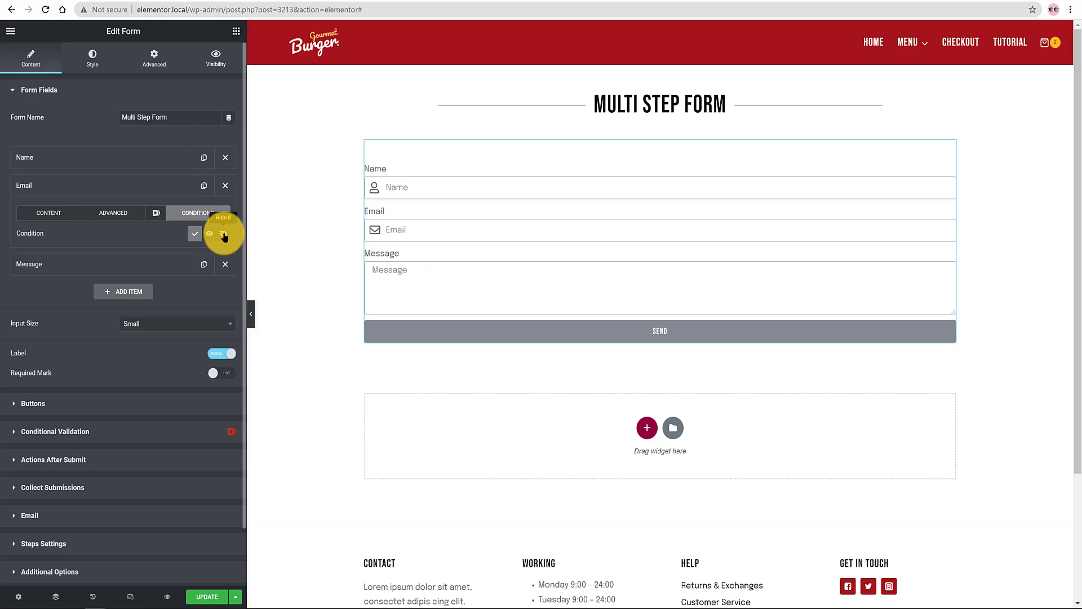
pyautogui.click(224, 235)
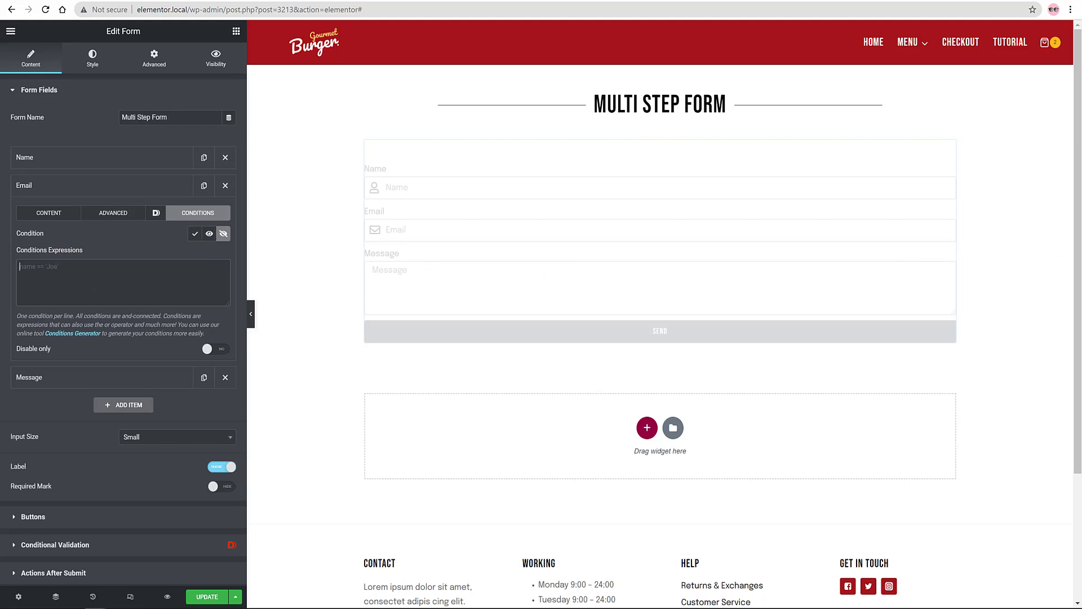
# Step: Enter the Email field's conditions expression comparing name to empty, then collapse Email
pyautogui.click(31, 271)
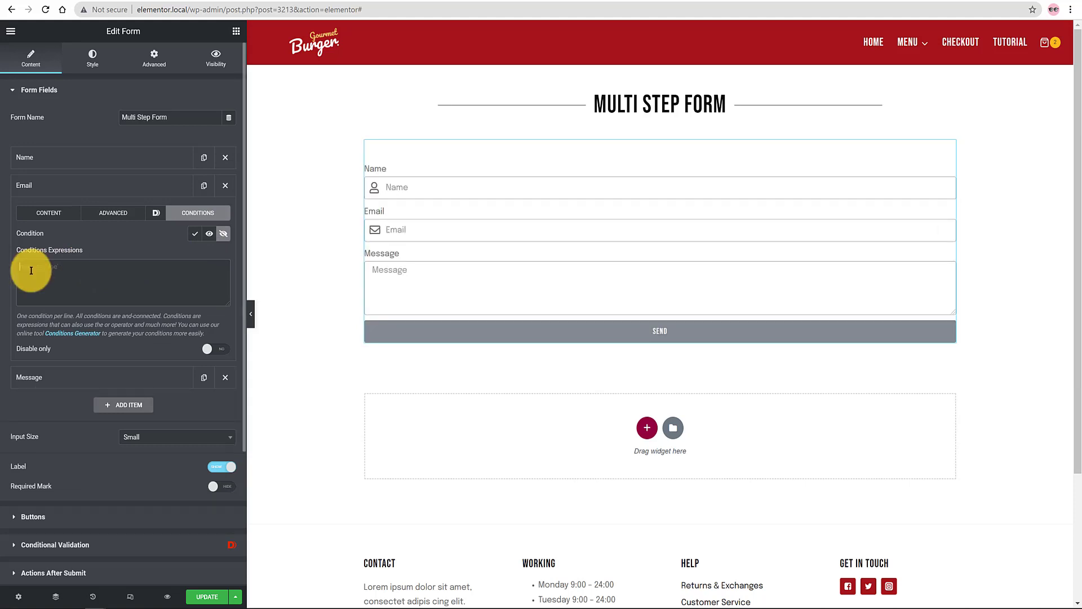
pyautogui.write('name == 1')
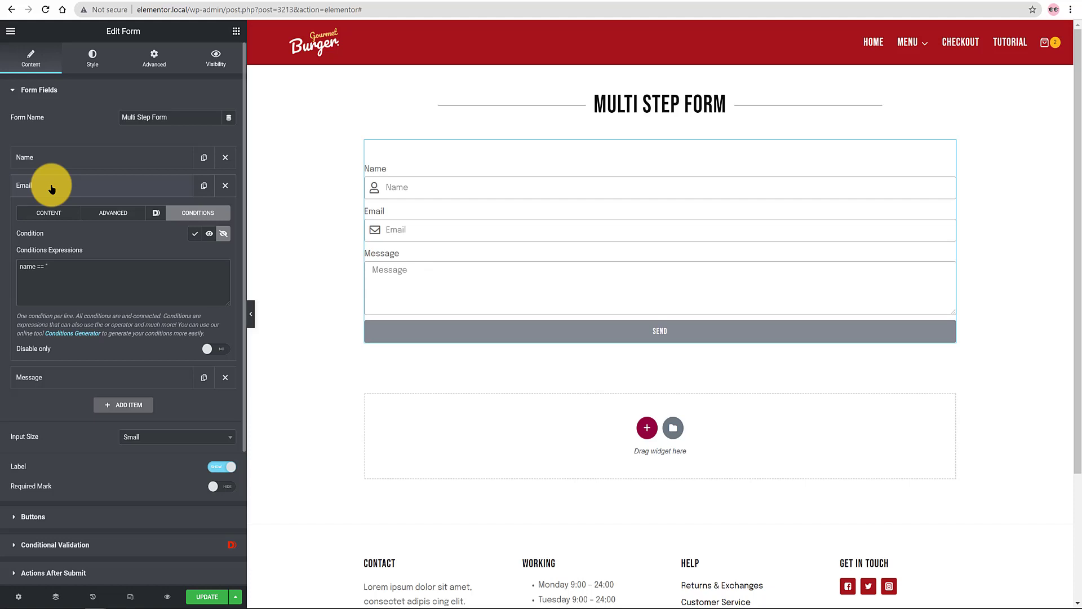
pyautogui.click(51, 188)
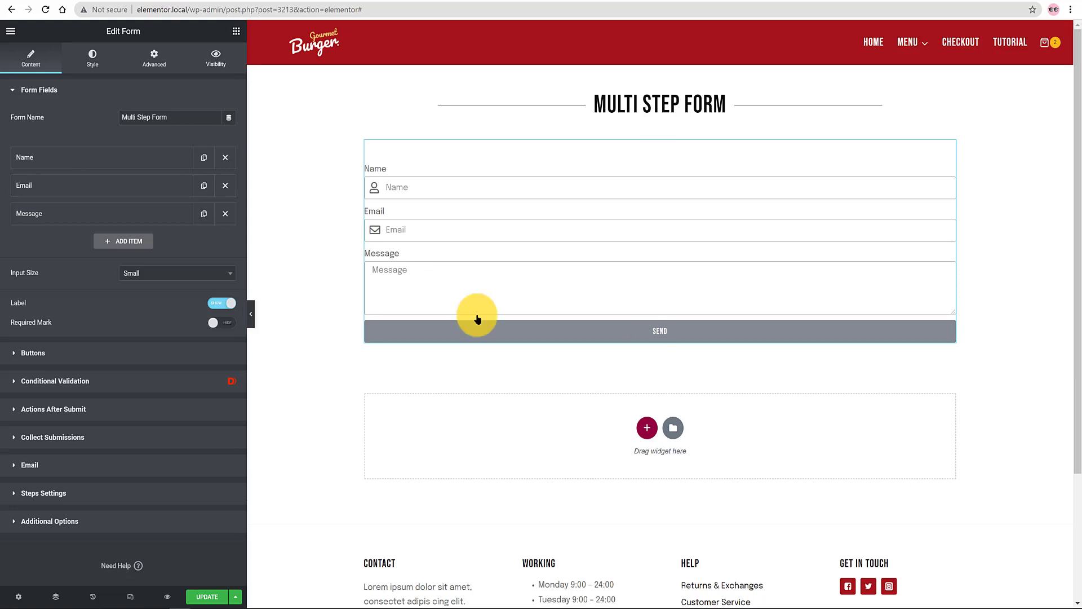
# Step: Set the Message field's visibility condition to Hide If
pyautogui.click(95, 214)
pyautogui.click(204, 241)
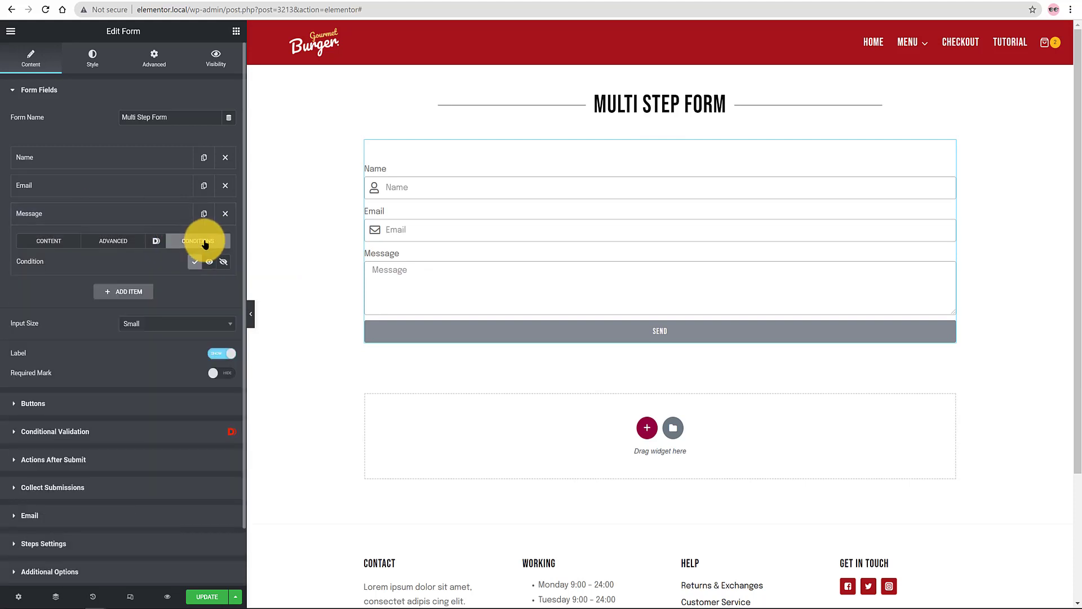
pyautogui.click(223, 261)
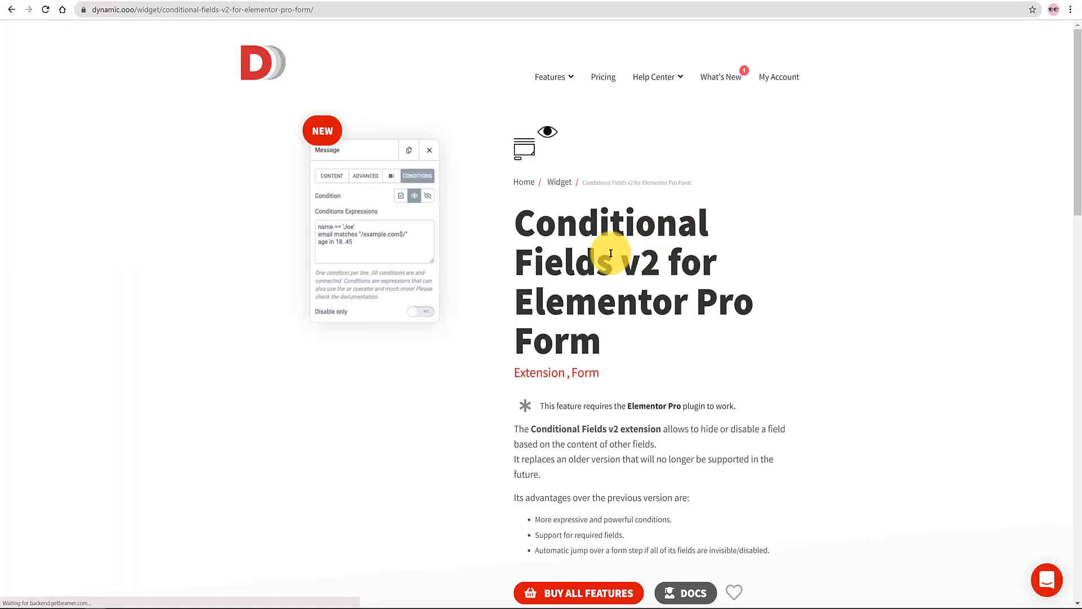
# Step: Browse the Conditional Fields v2 documentation and scroll back toward the article's top
pyautogui.scroll(-4, 611, 260)
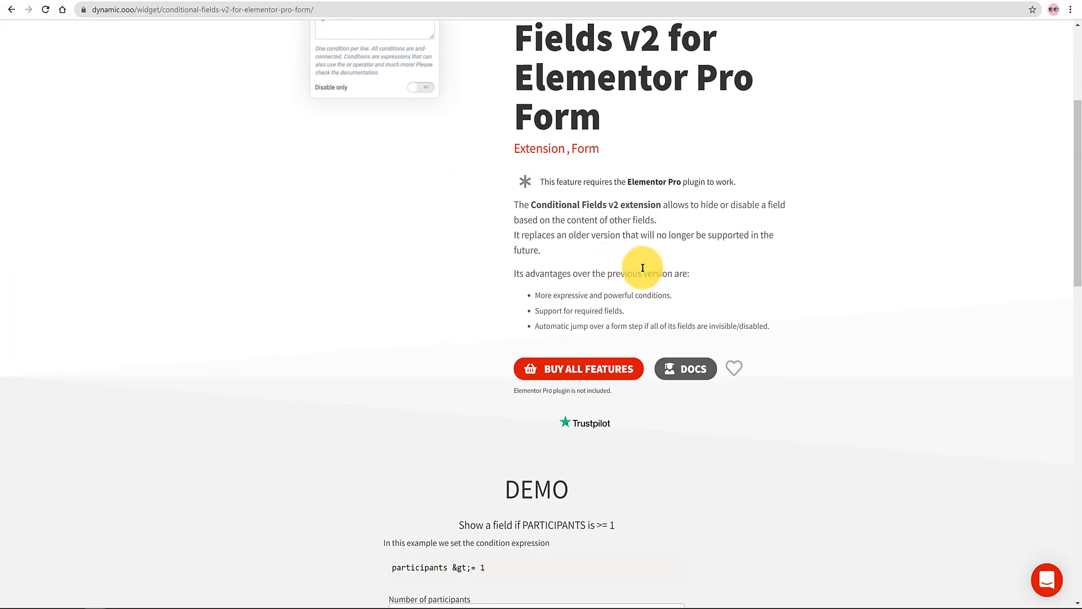
pyautogui.scroll(1, 756, 290)
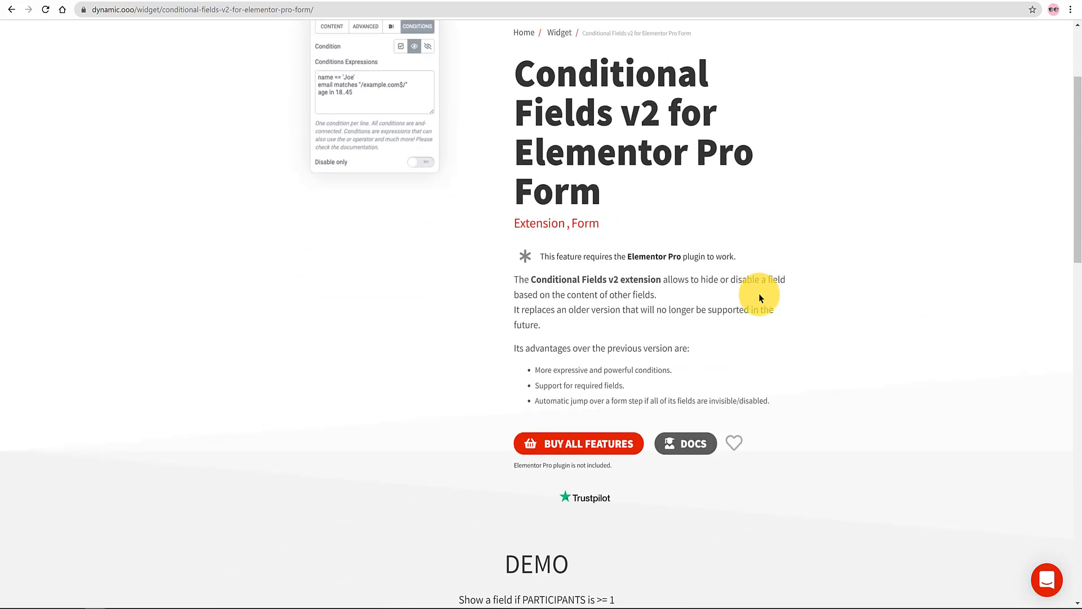
pyautogui.scroll(-7, 758, 293)
pyautogui.scroll(-2, 755, 296)
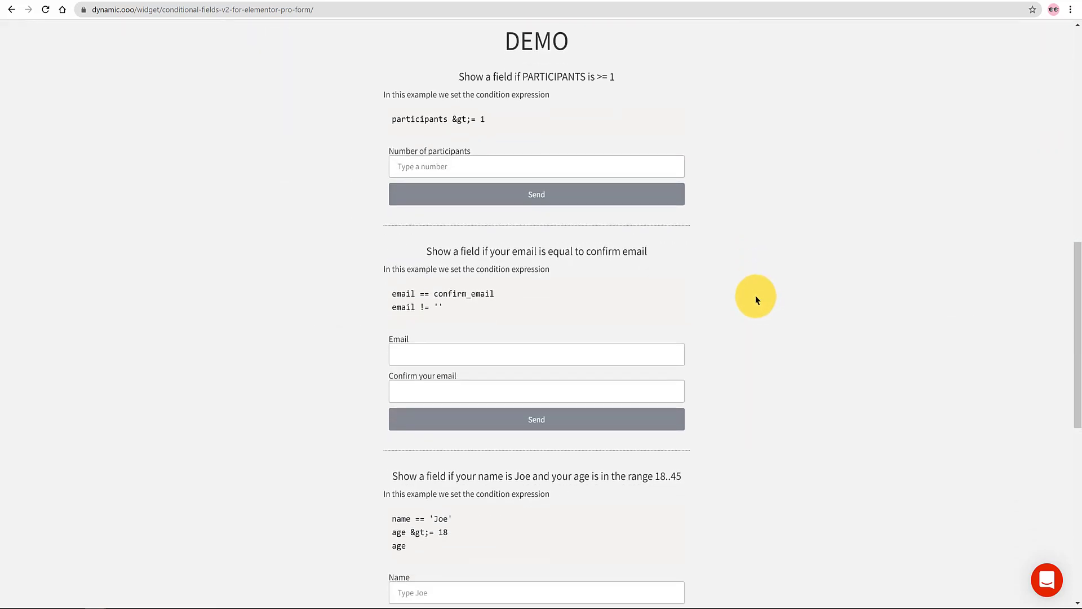
pyautogui.scroll(-4, 756, 296)
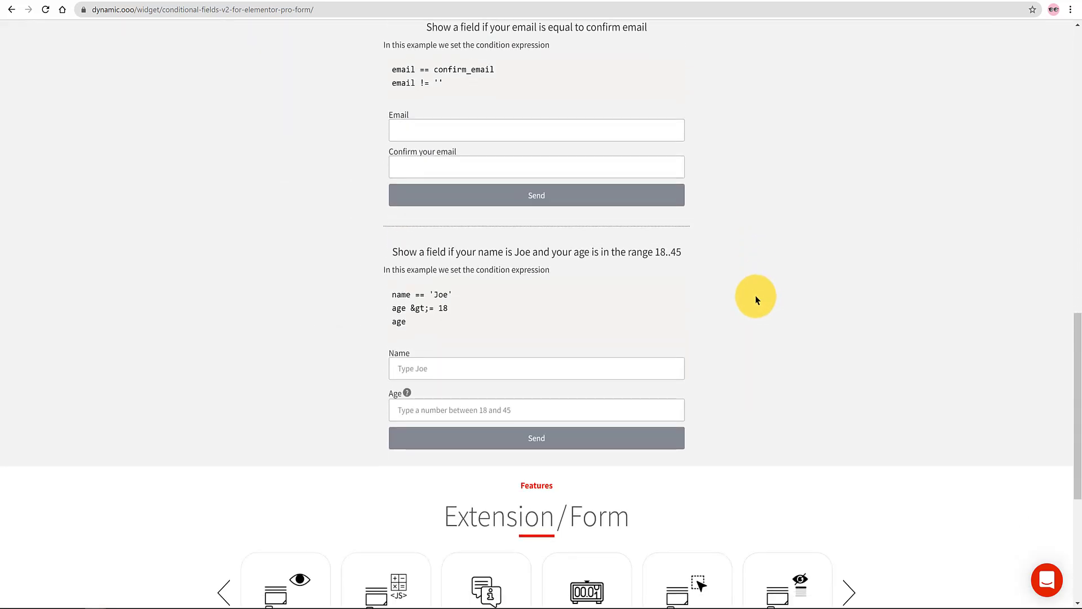
pyautogui.scroll(10, 755, 295)
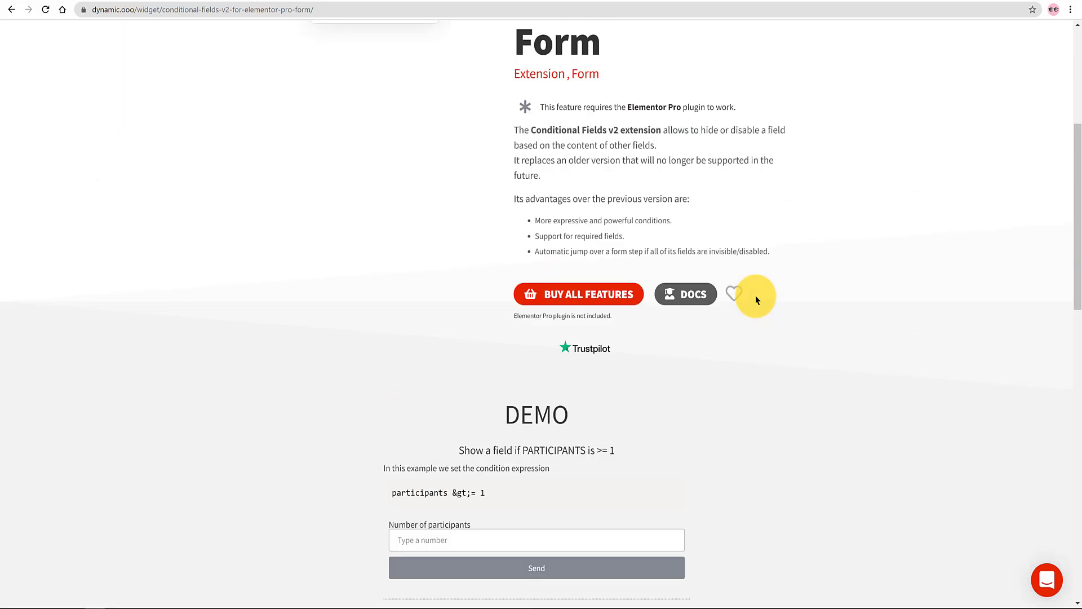
pyautogui.click(694, 294)
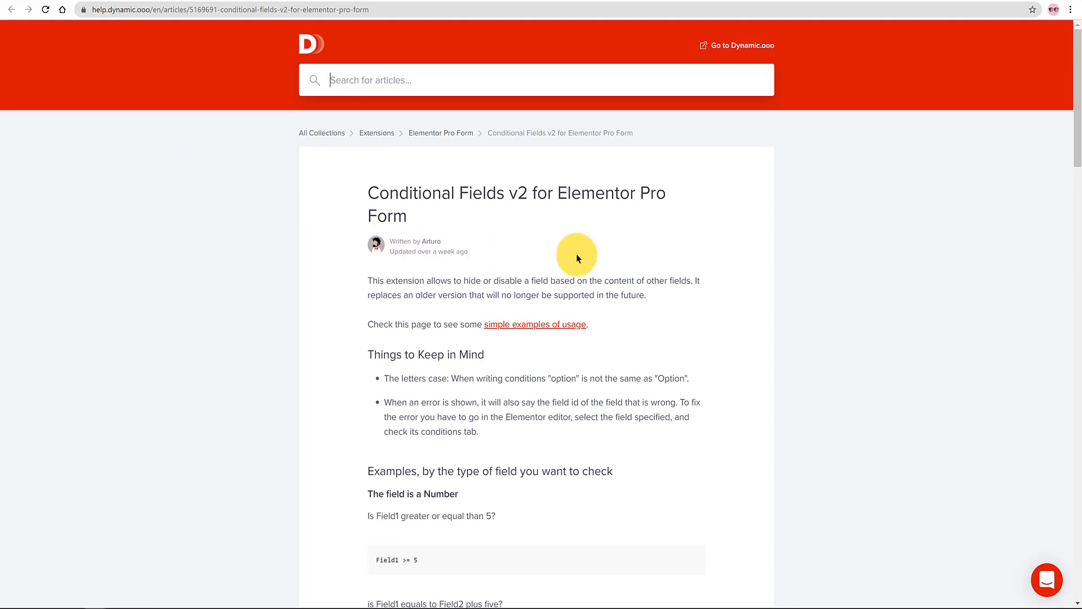
pyautogui.scroll(-2, 576, 255)
pyautogui.scroll(-3, 576, 258)
pyautogui.scroll(-6, 577, 259)
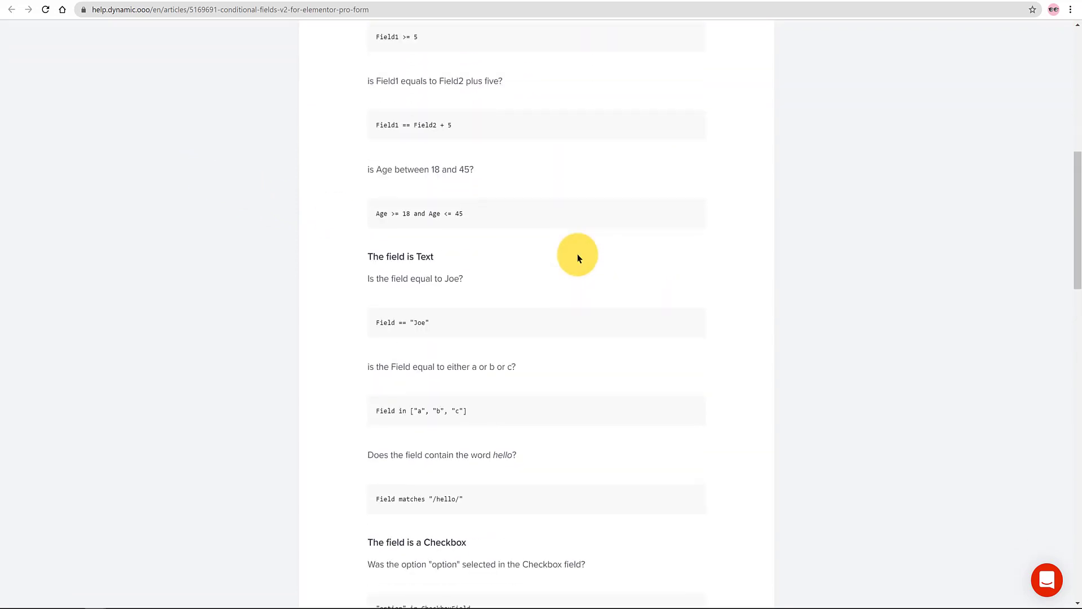
pyautogui.scroll(-4, 578, 259)
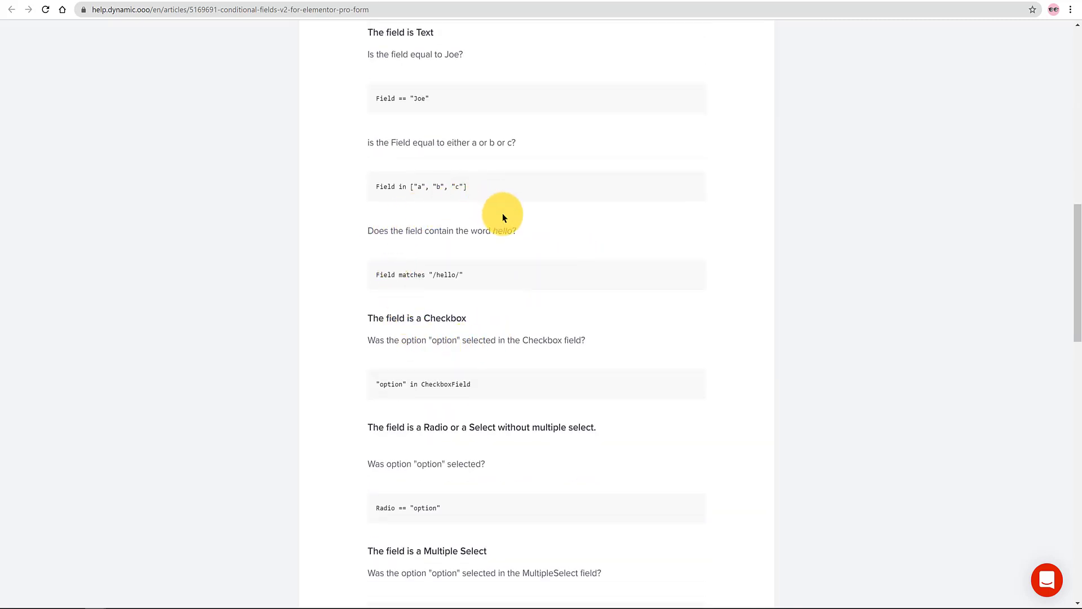
pyautogui.scroll(12, 502, 213)
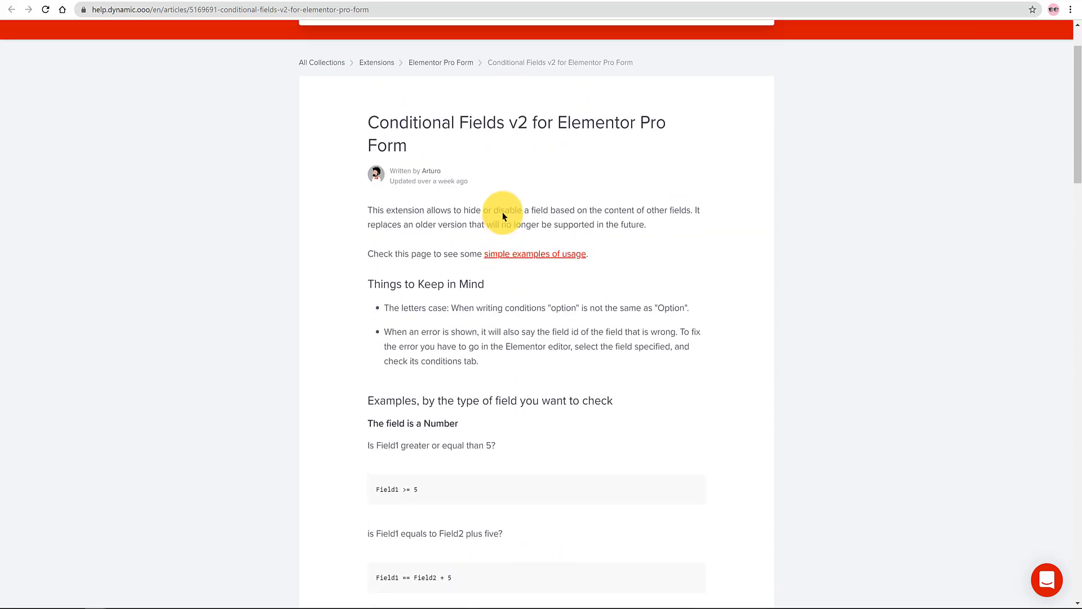
pyautogui.scroll(1, 502, 212)
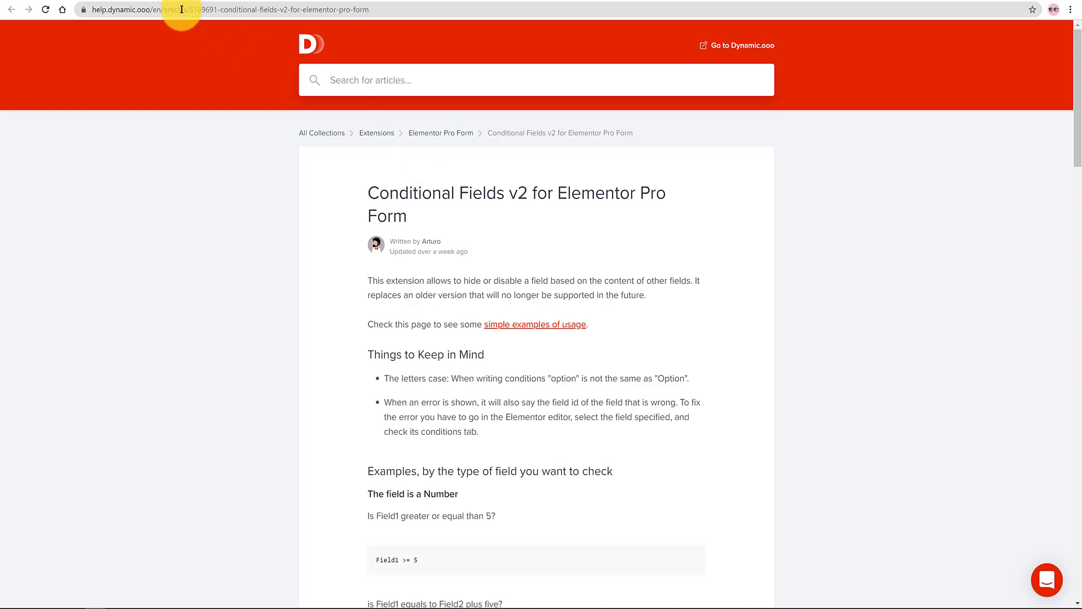
# Step: Back in Elementor, add a new Select field labelled Choose
pyautogui.click(68, 1)
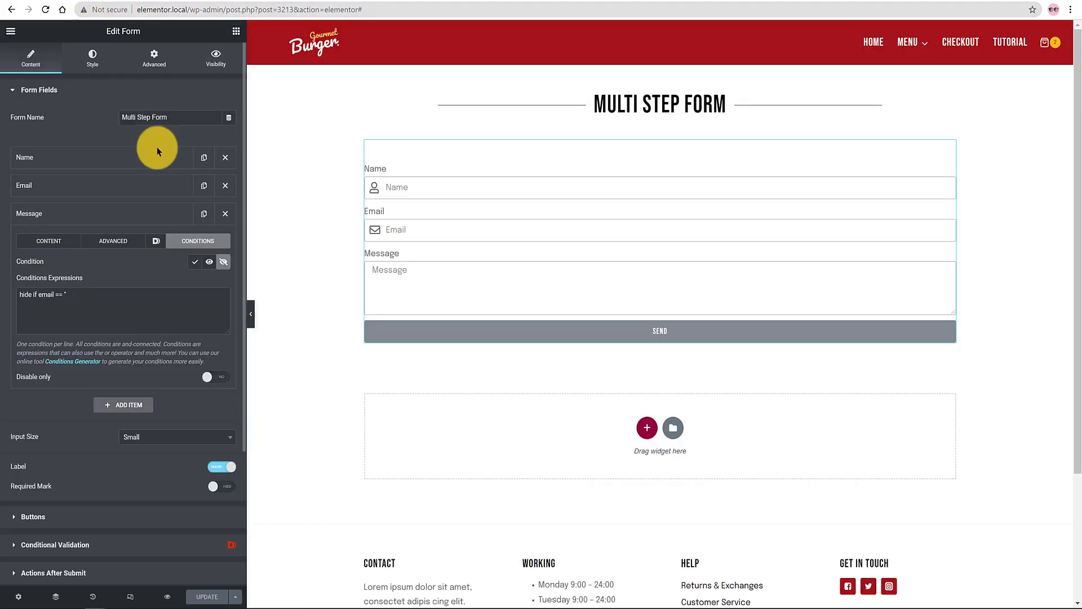
pyautogui.click(92, 213)
pyautogui.click(95, 241)
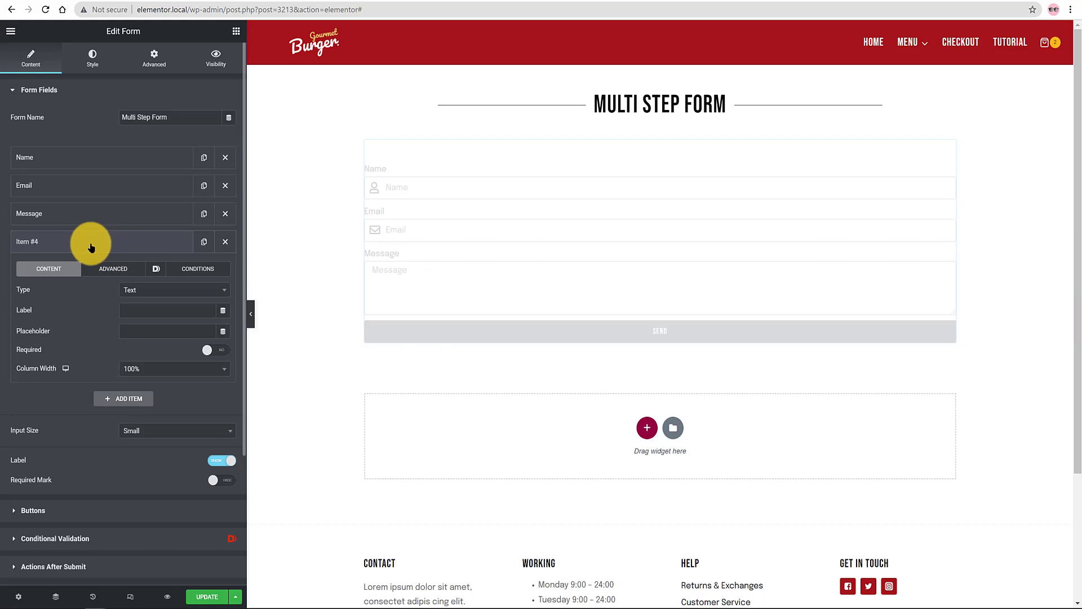
pyautogui.click(138, 289)
pyautogui.click(140, 403)
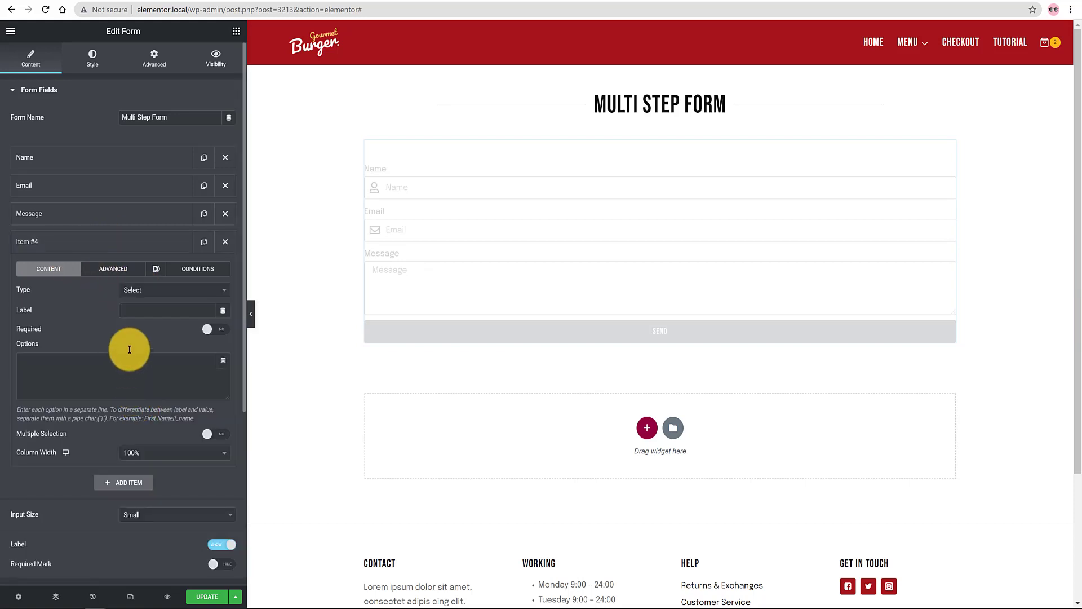
pyautogui.click(138, 310)
pyautogui.write('Choose')
# Step: Paste the Margherita 10€, Napolitana 15€, Carbonara 20€ options and preview the dropdown
pyautogui.click(38, 360)
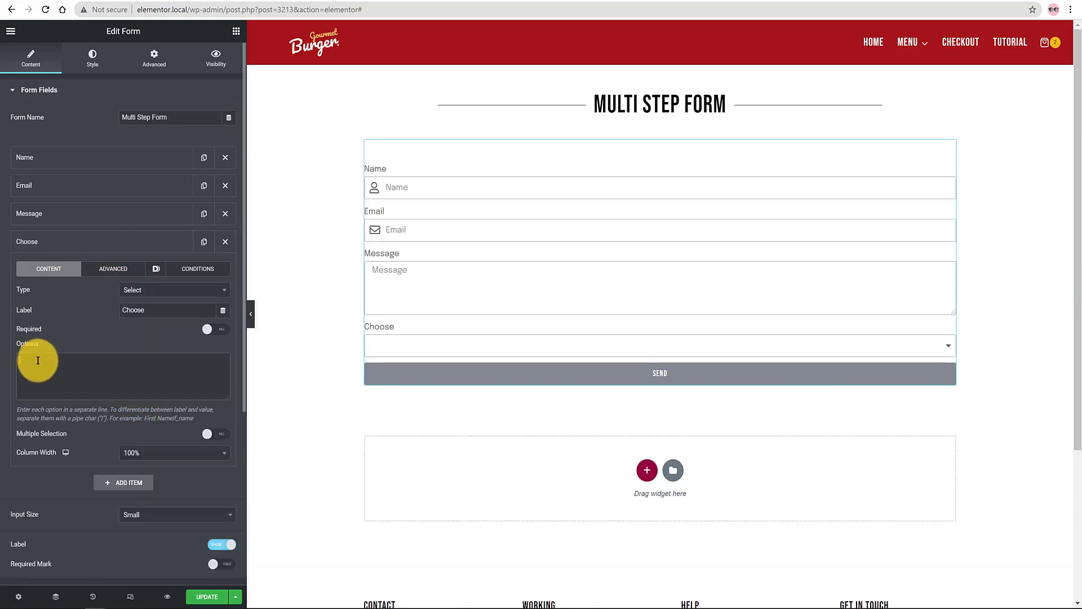
pyautogui.write('Margherita(oregano,tomato,cheese) |10€ Napolitana(oregano,tomato,champignon,cheese) |15€ Carbonara(oregano,ham,tomato,champignons,cheese,onion) |20€')
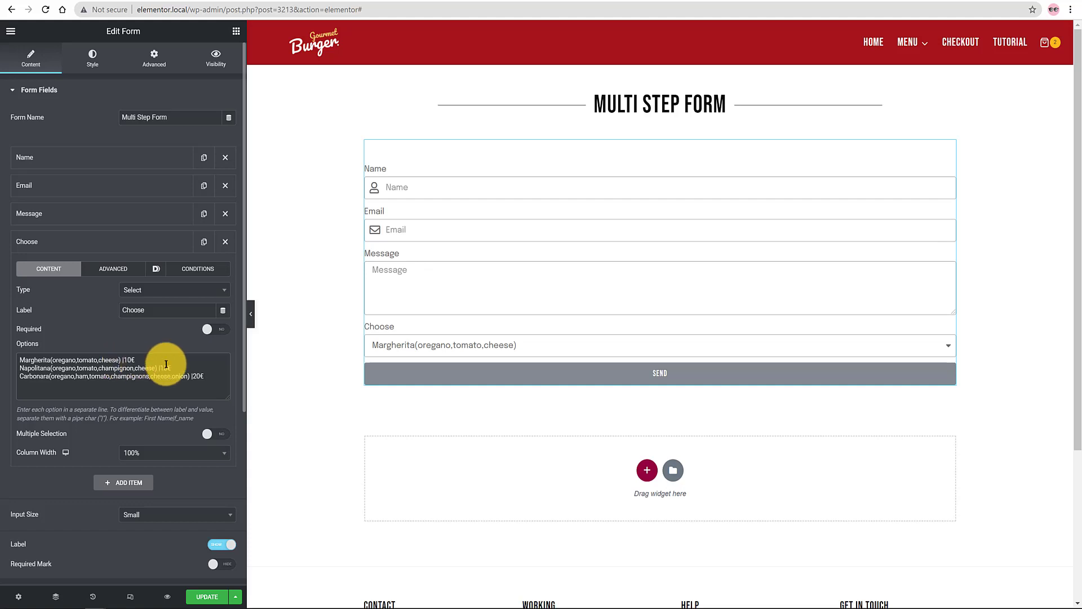
pyautogui.click(394, 345)
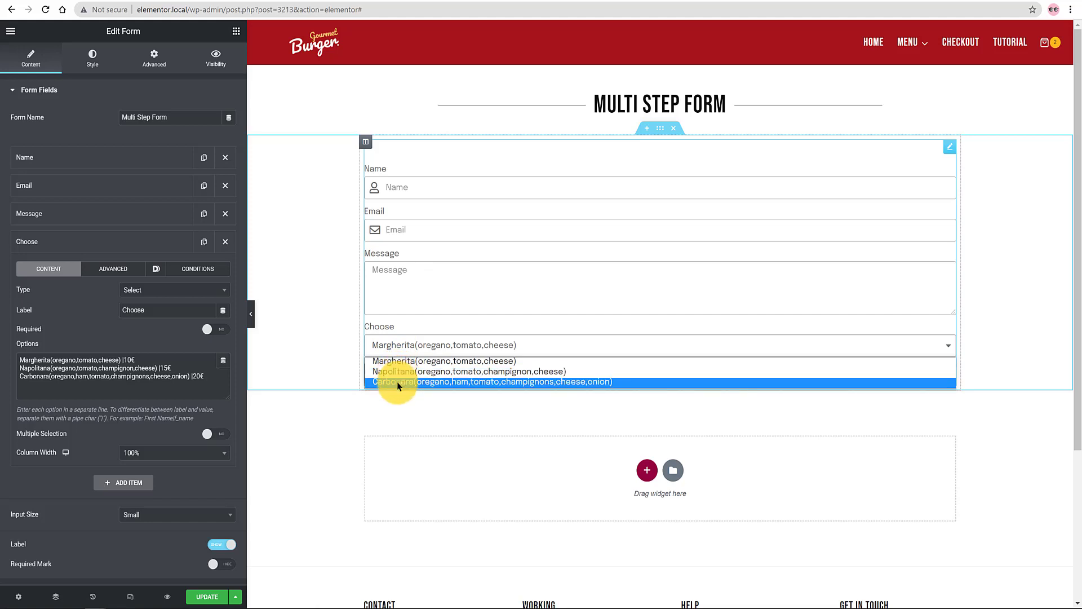
pyautogui.click(292, 369)
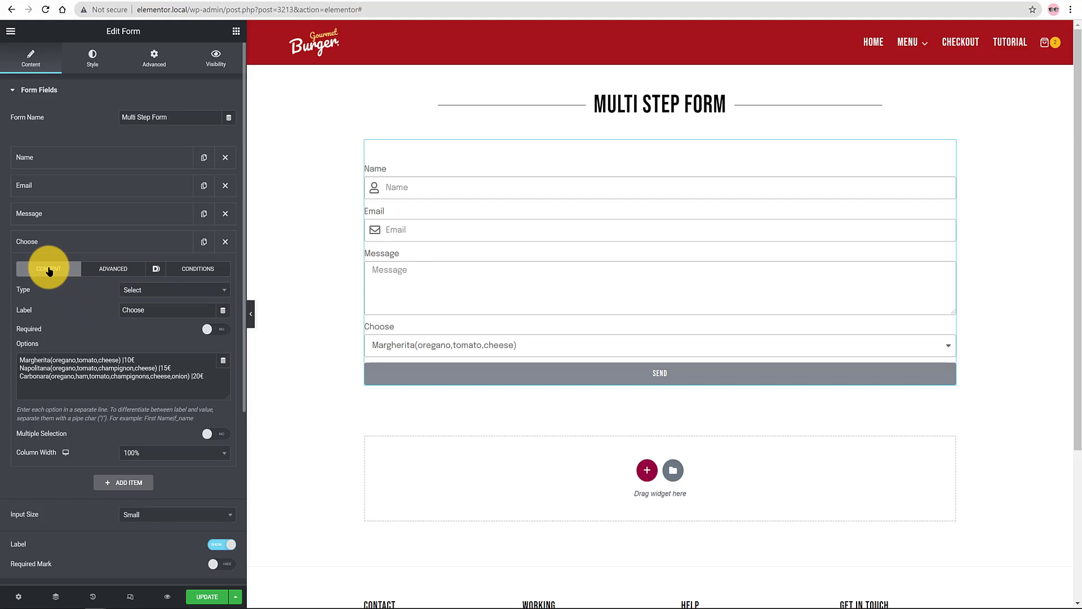
# Step: Add a Number field labelled How many with the placeholder How many
pyautogui.click(113, 241)
pyautogui.click(126, 270)
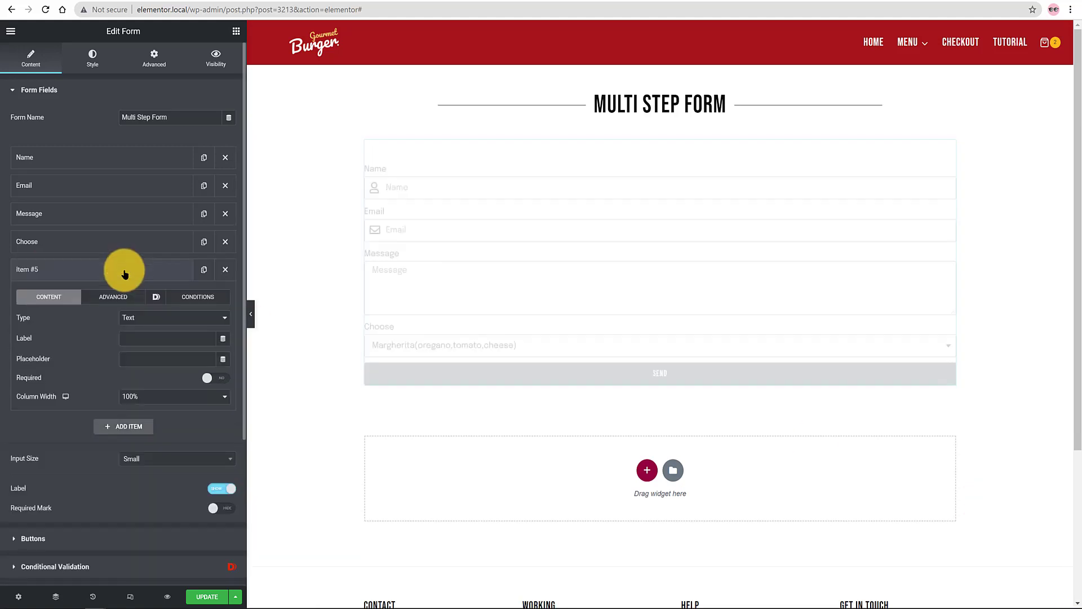
pyautogui.click(153, 318)
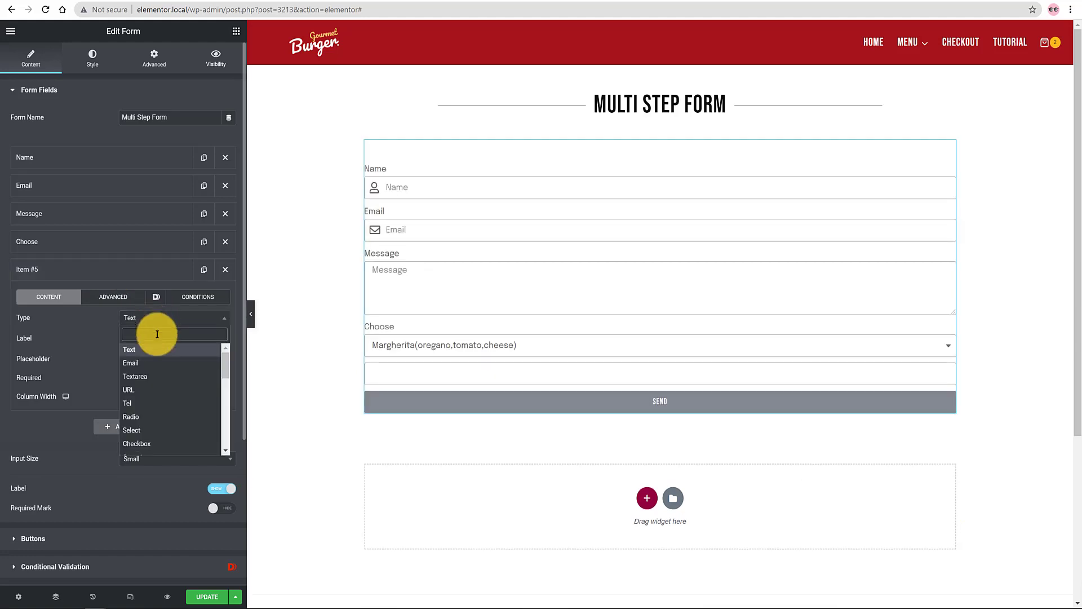
pyautogui.click(141, 461)
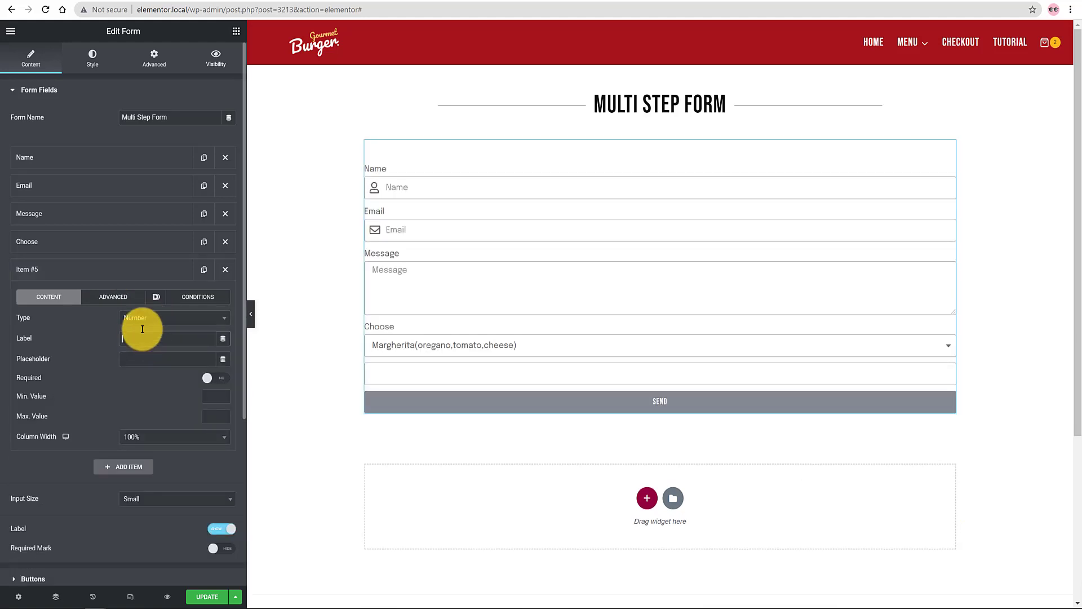
pyautogui.write('How Many')
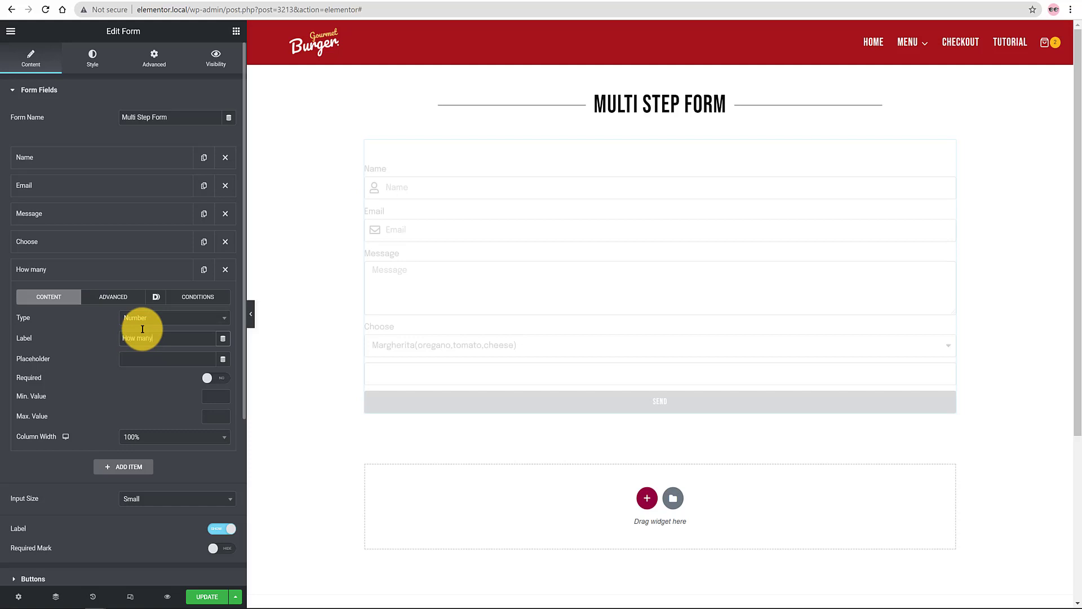
pyautogui.click(135, 358)
pyautogui.write('How many')
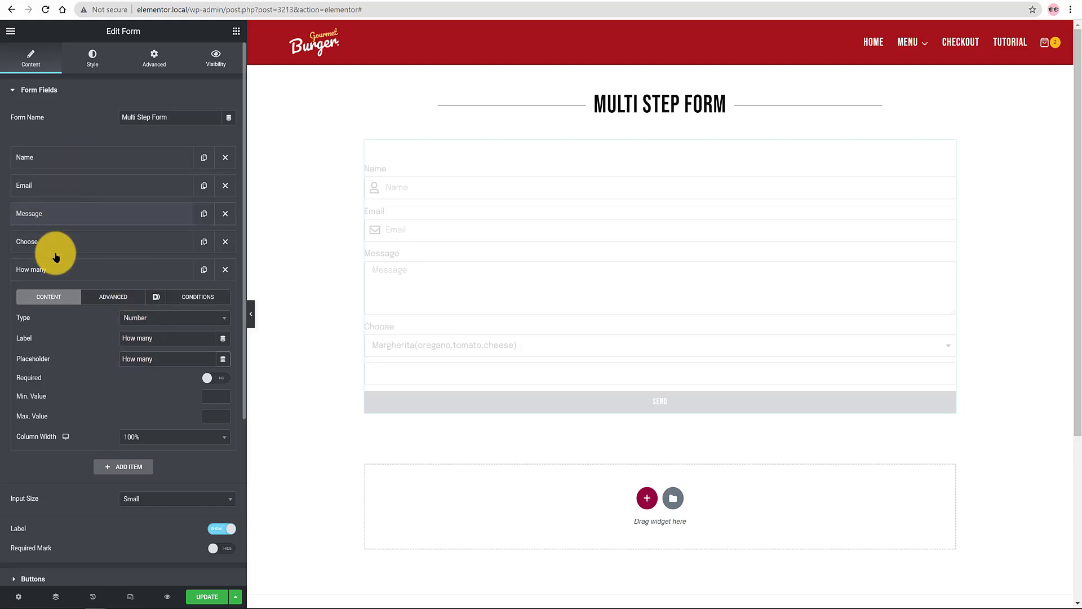
# Step: Change the Choose field's ID to choose
pyautogui.click(98, 243)
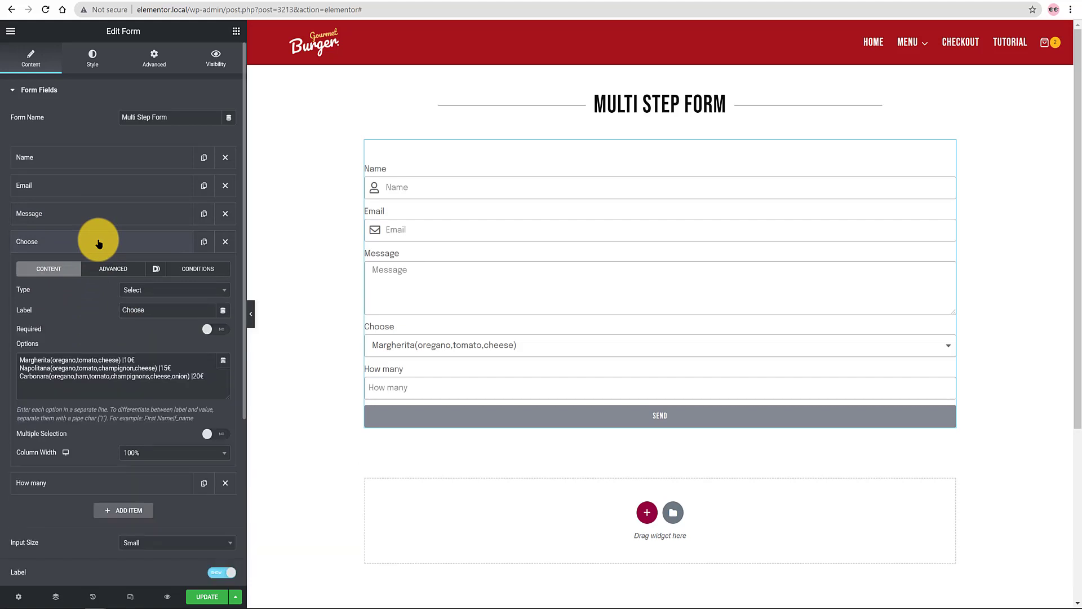
pyautogui.click(100, 268)
pyautogui.click(98, 307)
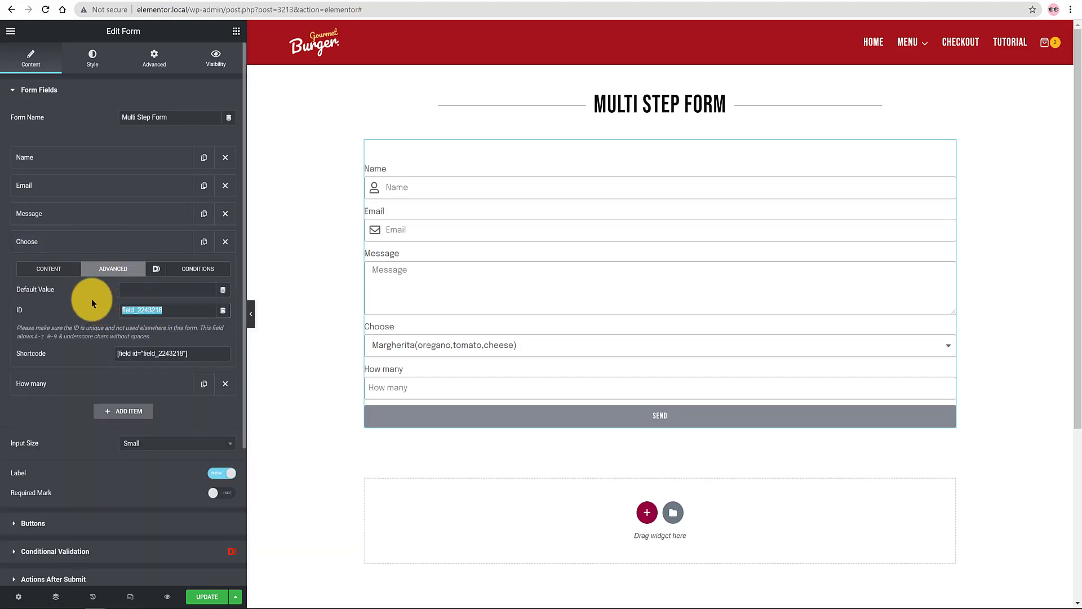
pyautogui.write('choose')
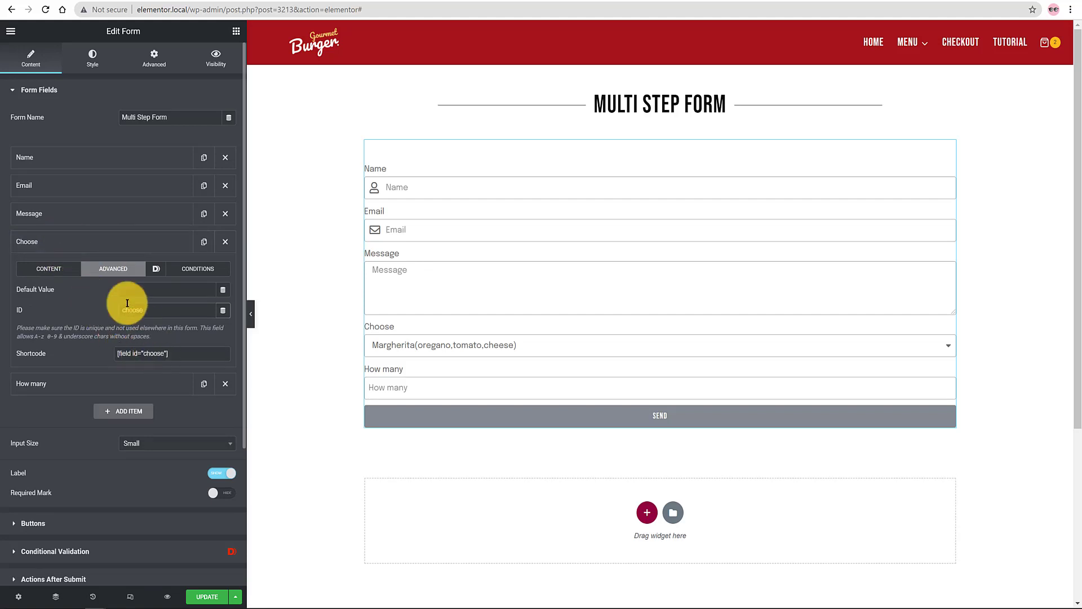
pyautogui.click(51, 242)
# Step: Change the How many field's ID to howmany
pyautogui.click(50, 269)
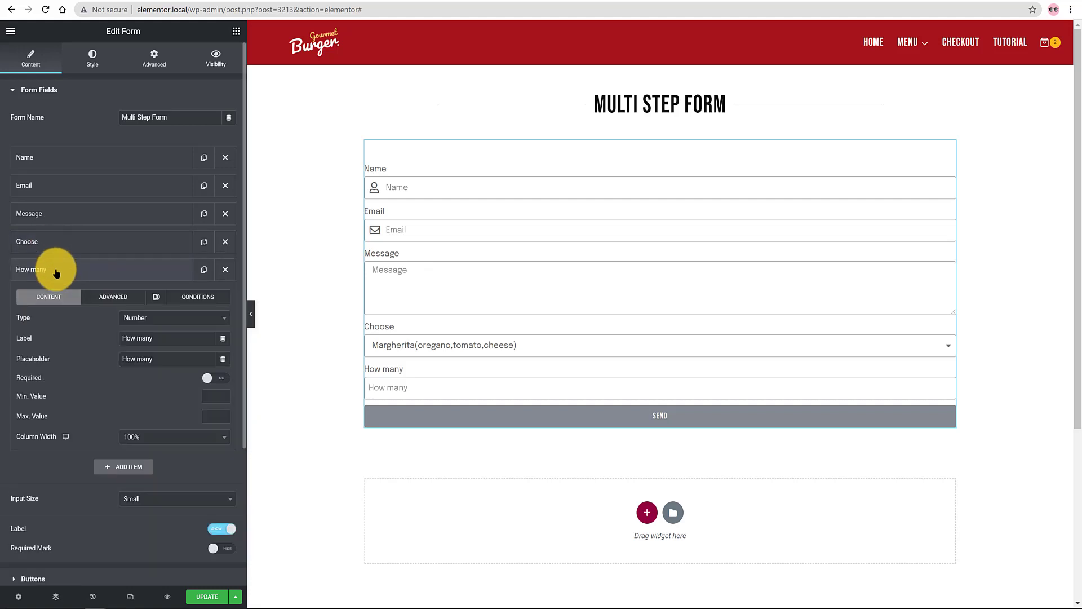
pyautogui.click(130, 301)
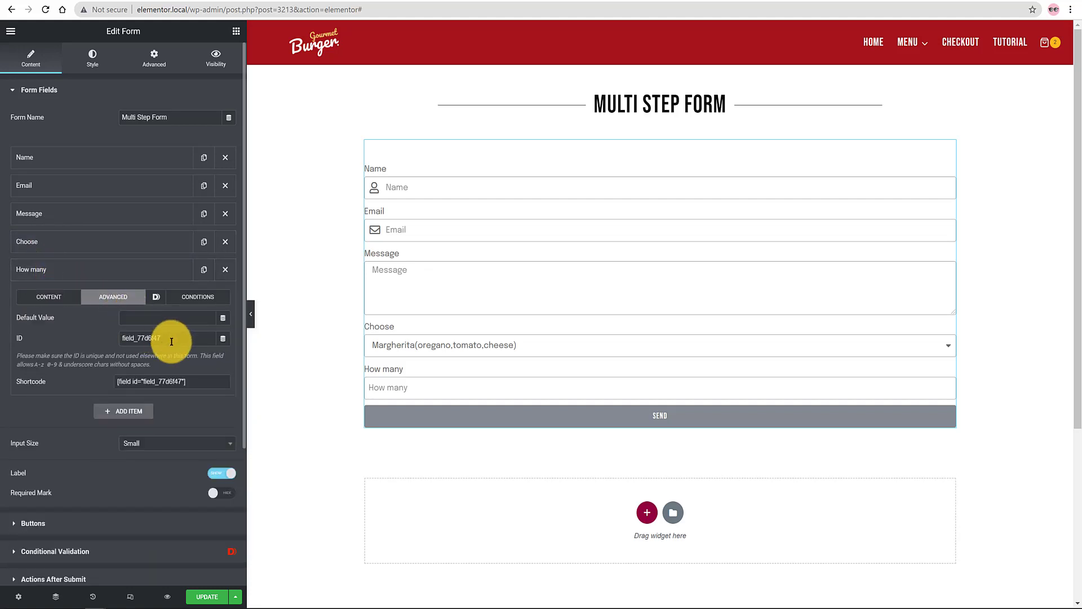
pyautogui.moveTo(174, 339); pyautogui.dragTo(78, 332)
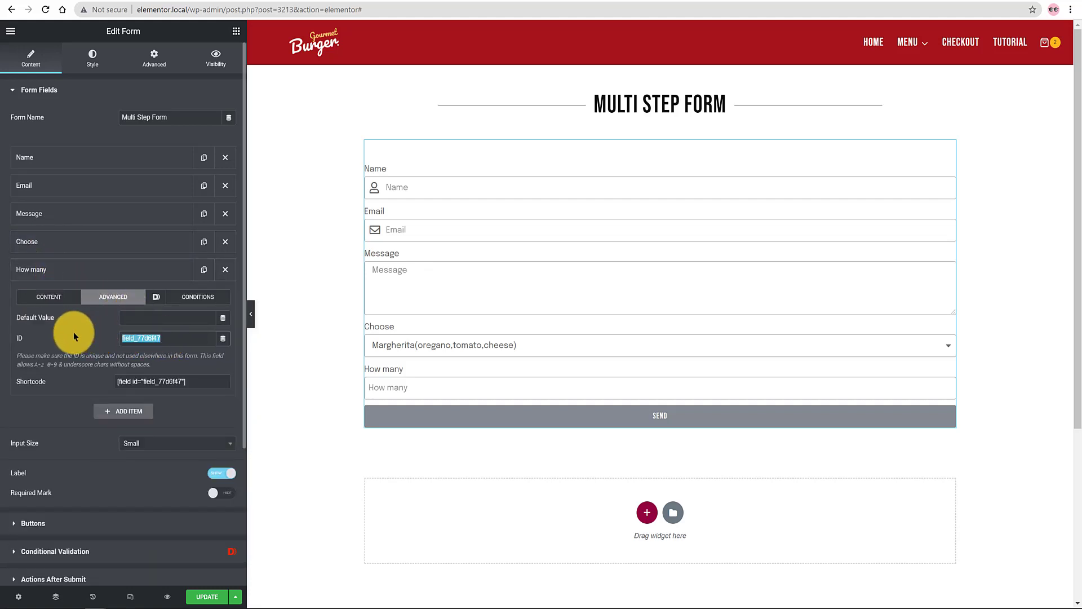
pyautogui.write('howmany')
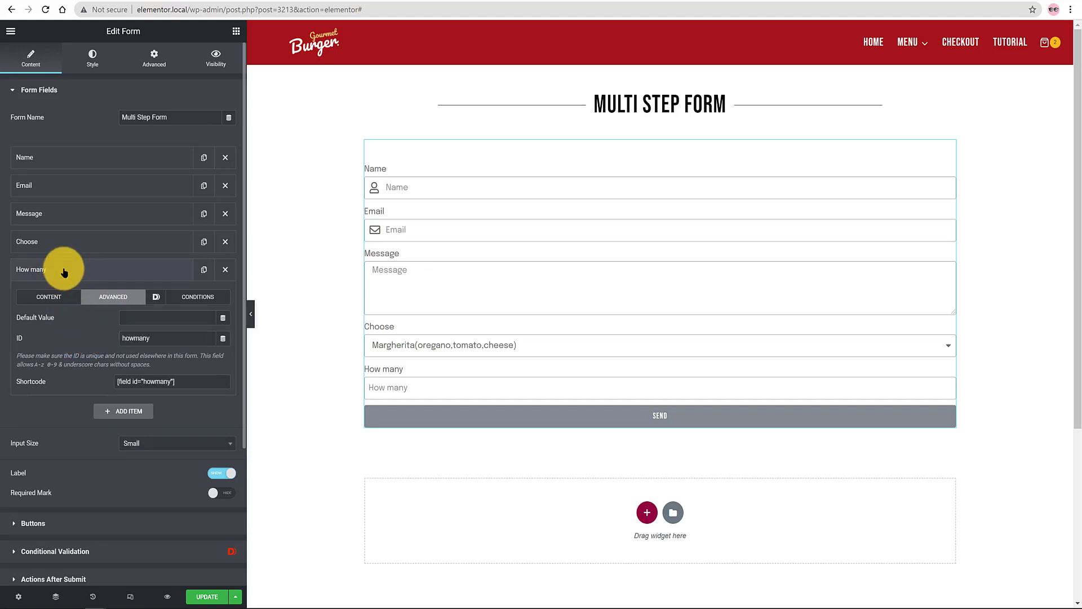
pyautogui.click(67, 271)
pyautogui.click(84, 273)
# Step: Add a Radio field labelled Options with Normal Size and Maxi Size choices
pyautogui.click(85, 273)
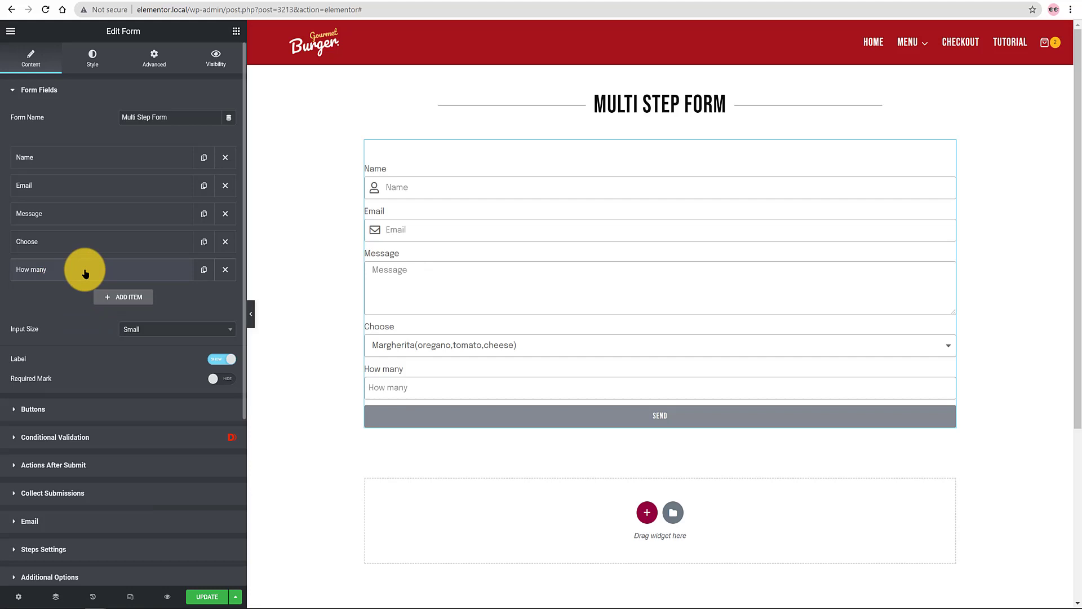
pyautogui.click(130, 297)
pyautogui.click(174, 346)
pyautogui.click(169, 409)
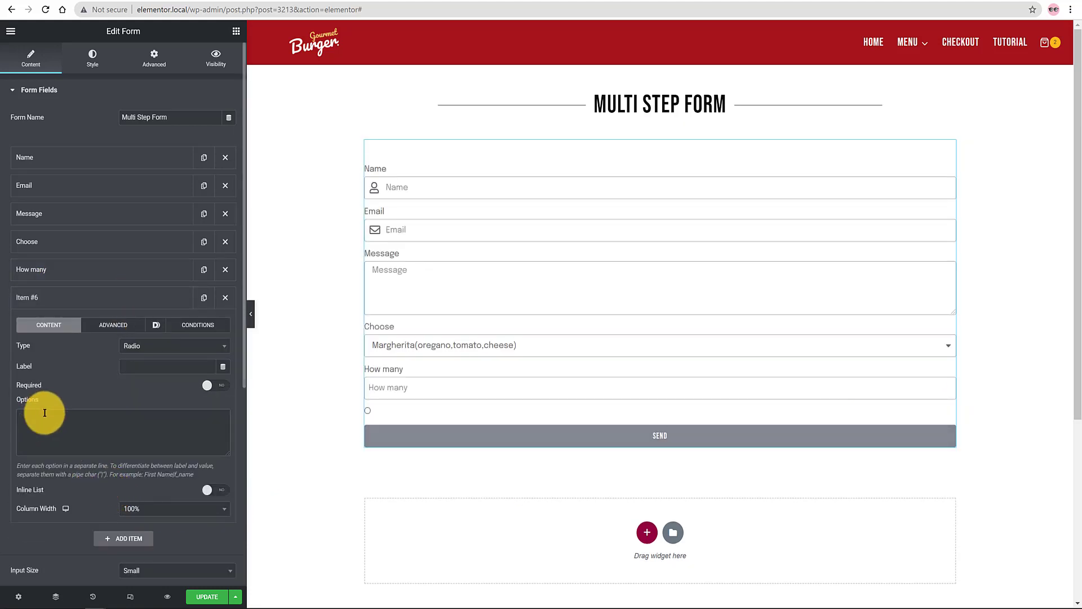
pyautogui.write('Normal Size | 0 Maxi Size| 5 Euros')
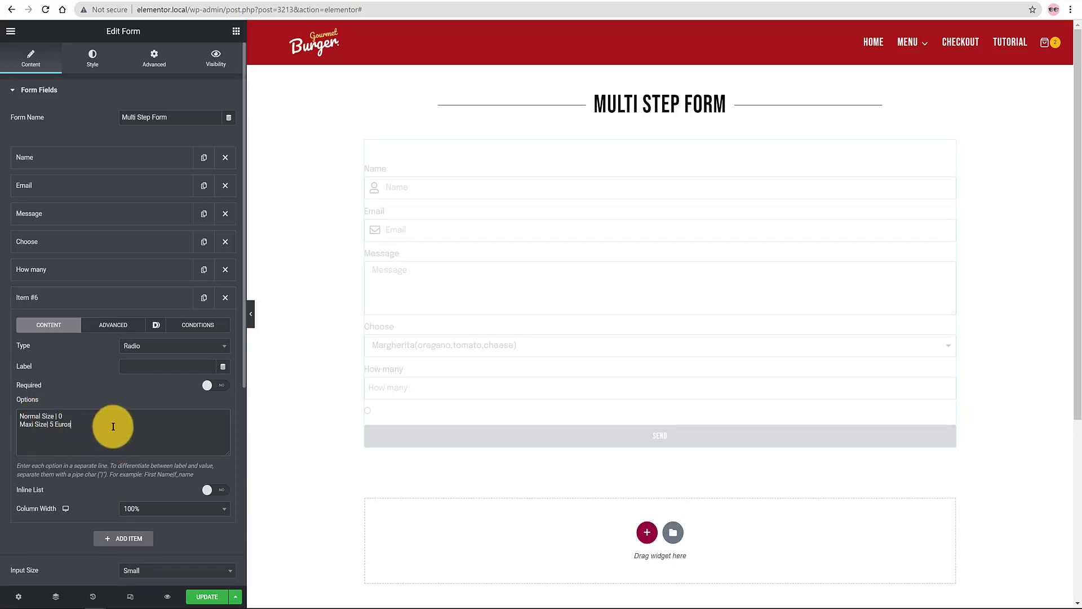
pyautogui.click(130, 364)
pyautogui.write('Options')
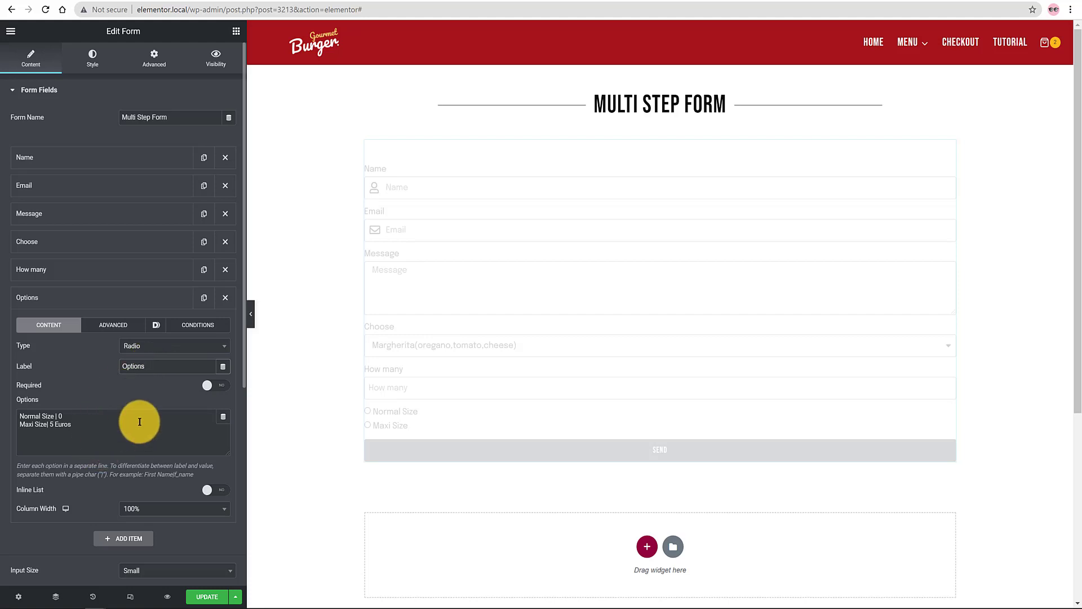
# Step: Set the Options field's ID to options
pyautogui.click(112, 325)
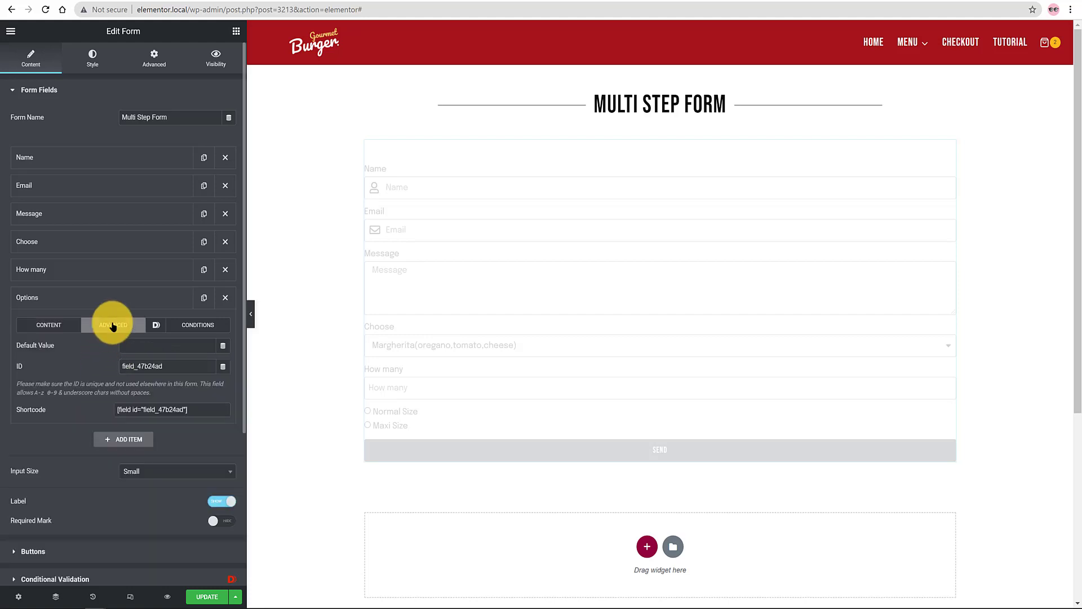
pyautogui.doubleClick(153, 366)
pyautogui.write('options')
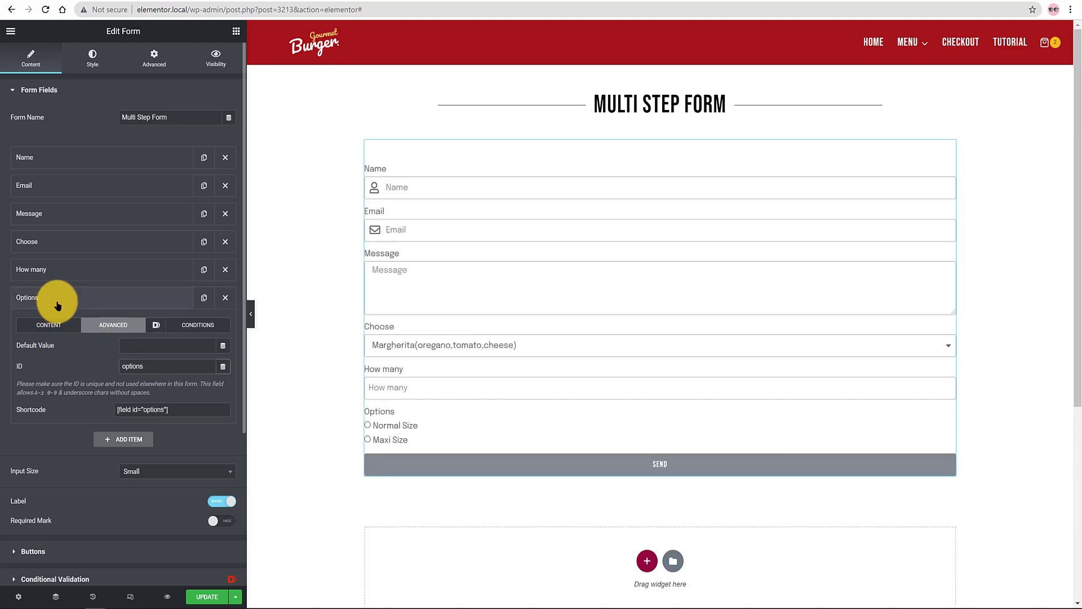
# Step: Add a calculated Total amount field with the ID total
pyautogui.click(121, 298)
pyautogui.click(125, 326)
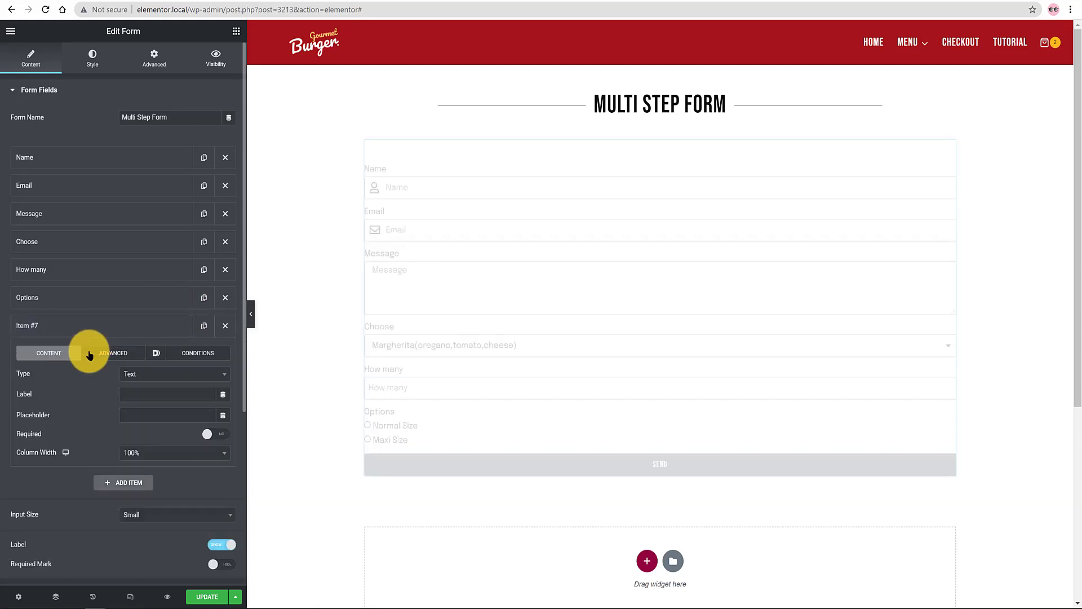
pyautogui.click(149, 374)
pyautogui.click(165, 464)
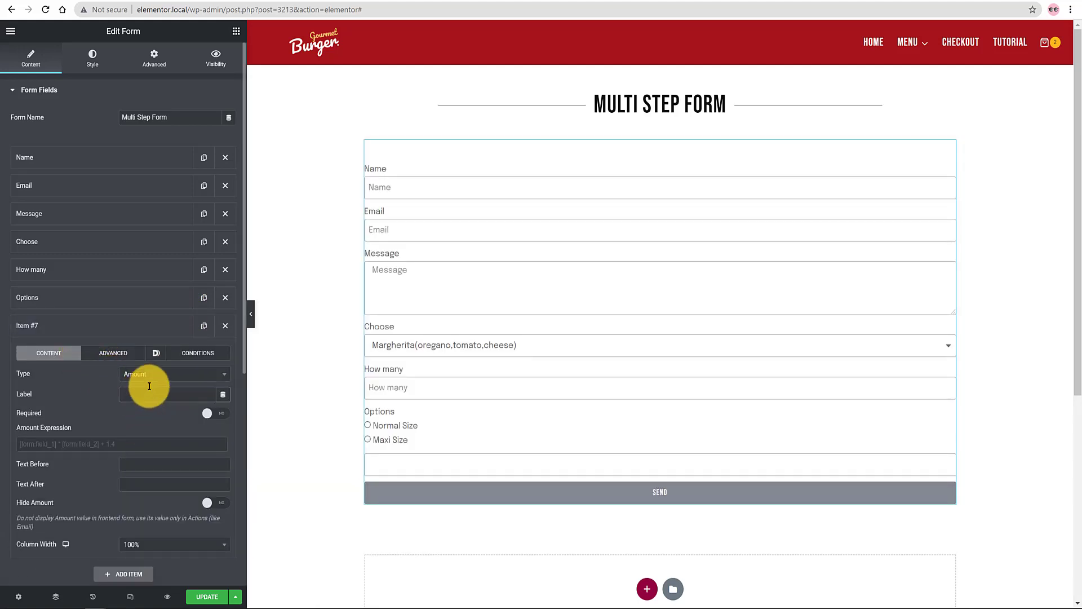
pyautogui.write('Total')
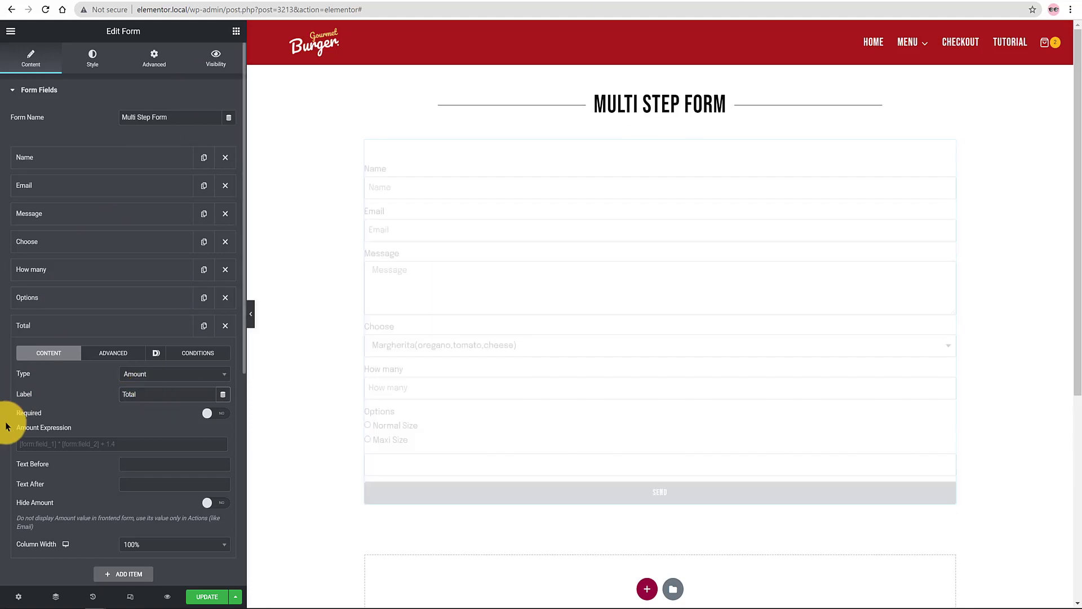
pyautogui.click(113, 353)
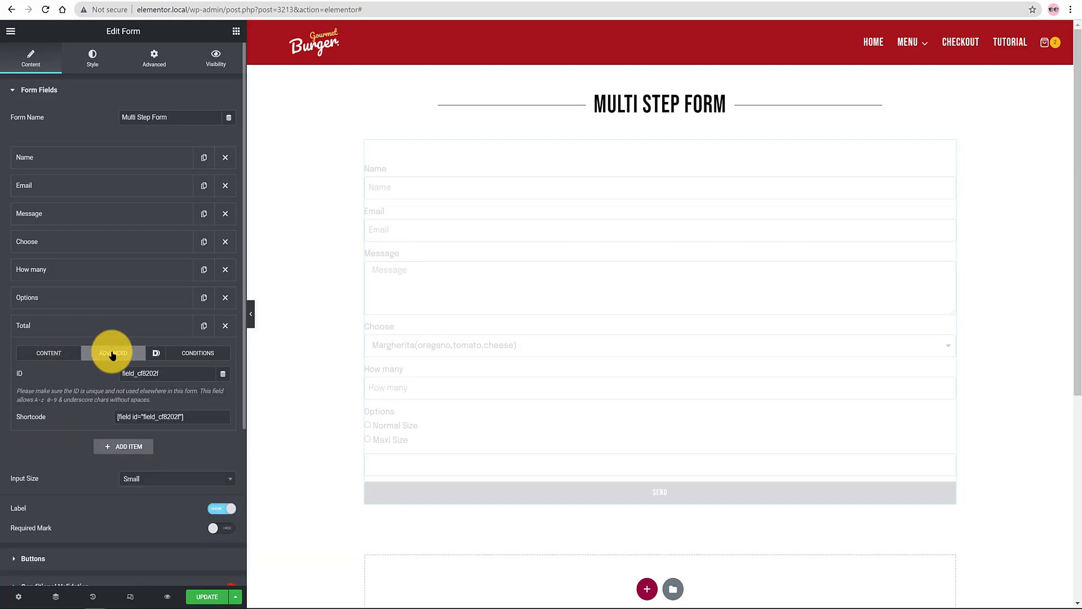
pyautogui.moveTo(169, 373); pyautogui.dragTo(55, 376)
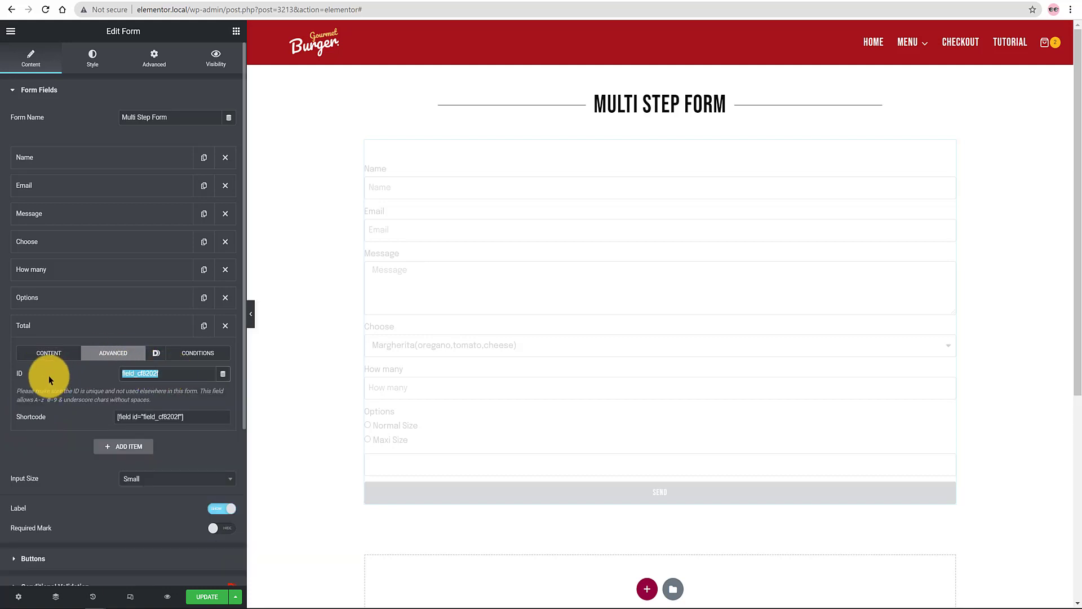
pyautogui.write('total')
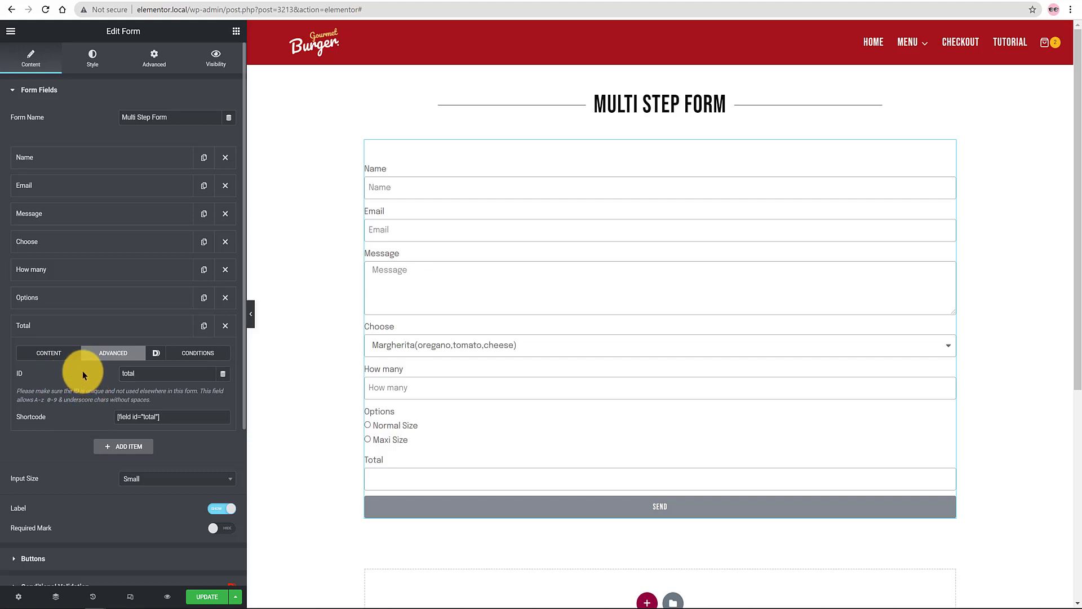
# Step: Give Total the expression [form:choose]*[form:howmany] +[form:options] and after-text Dollars
pyautogui.click(59, 332)
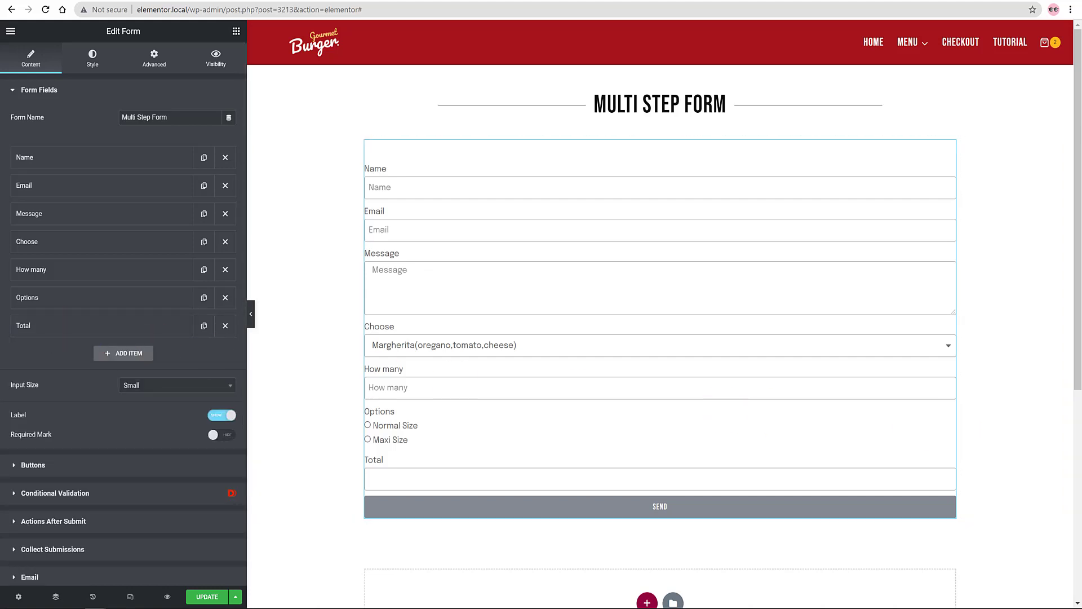
pyautogui.click(48, 326)
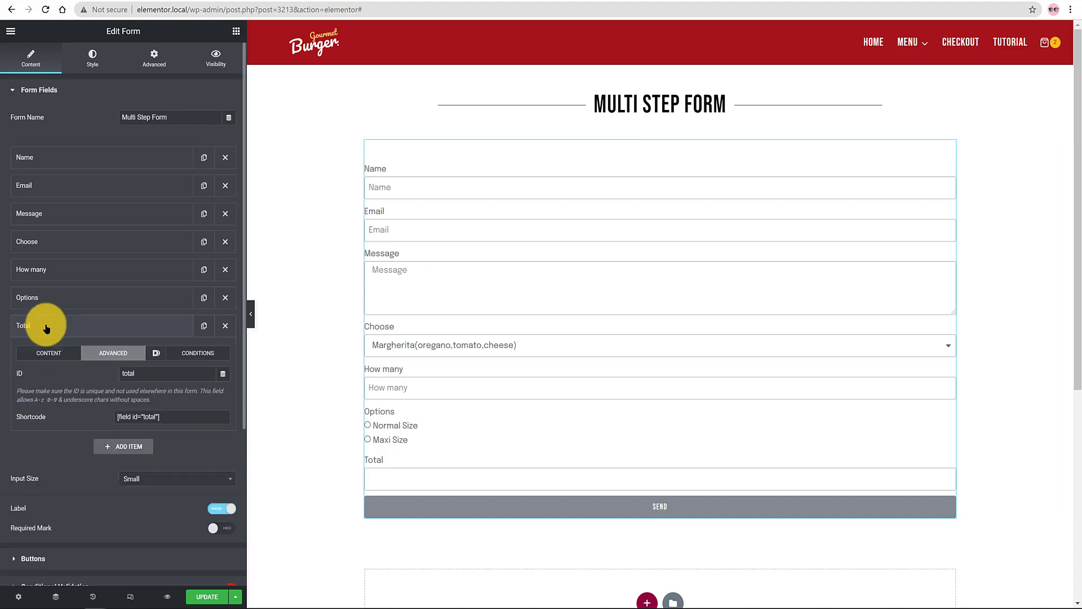
pyautogui.click(44, 354)
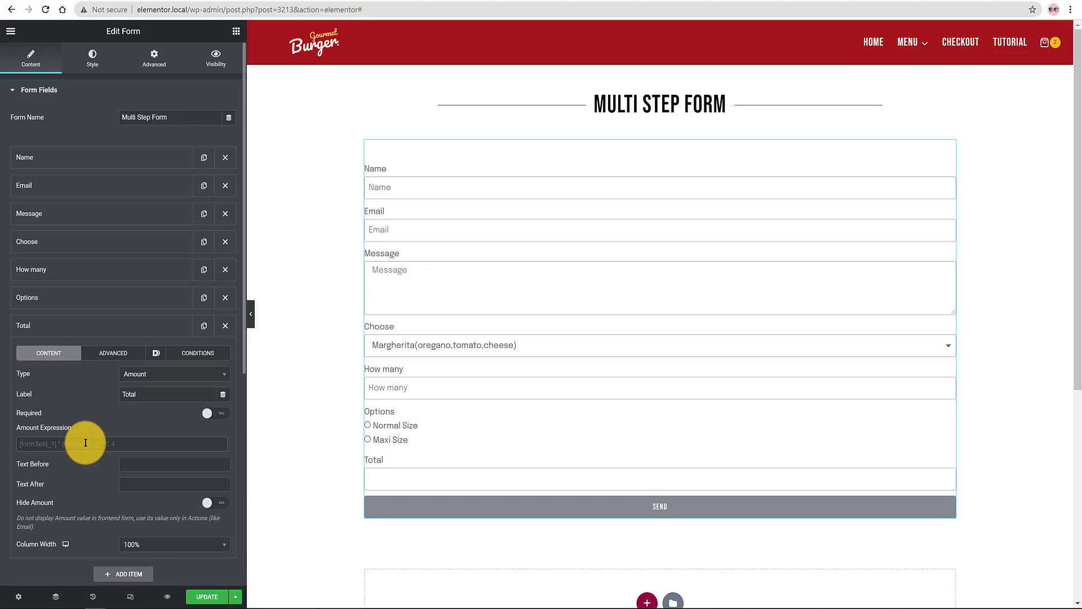
pyautogui.write('[form:choose]*([form:howmany]) +([form:options])')
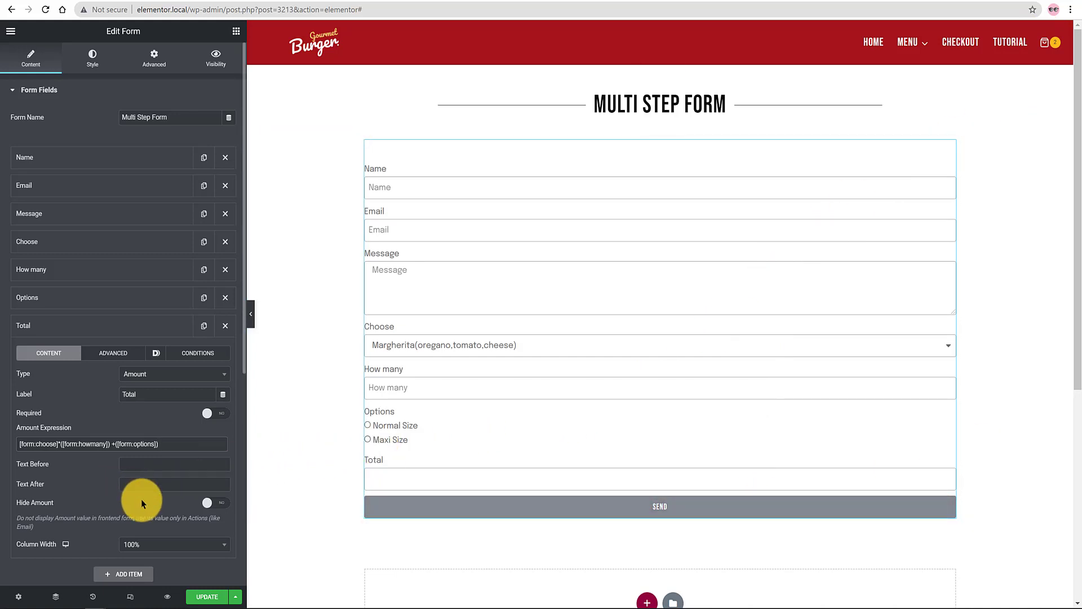
pyautogui.click(172, 485)
pyautogui.write('Dollars')
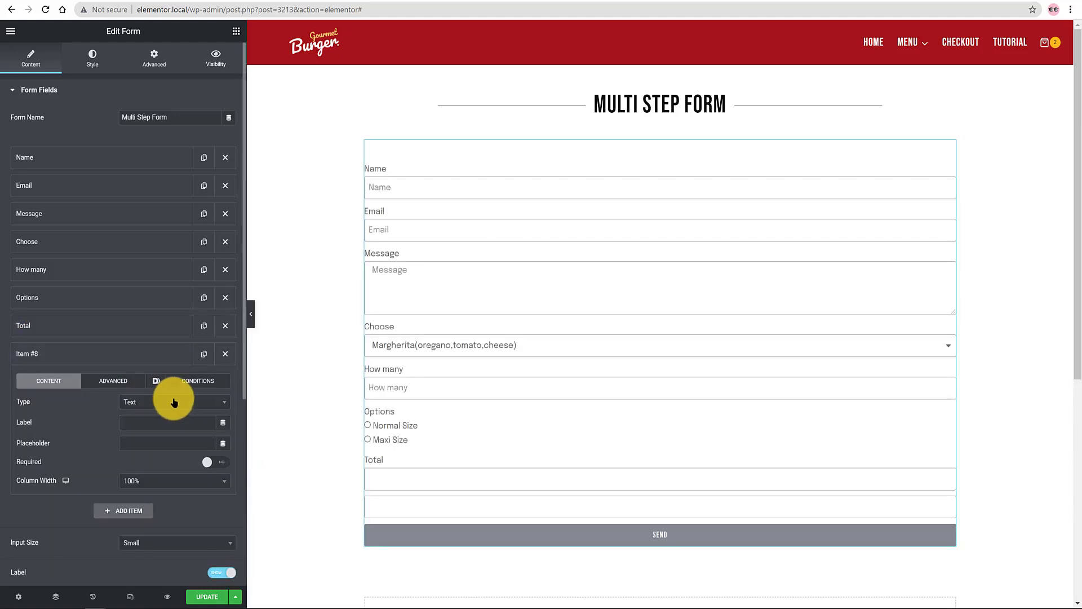
# Step: Add a PayPal field below Total and set its ID to paypal
pyautogui.click(174, 401)
pyautogui.write('payp')
pyautogui.click(166, 432)
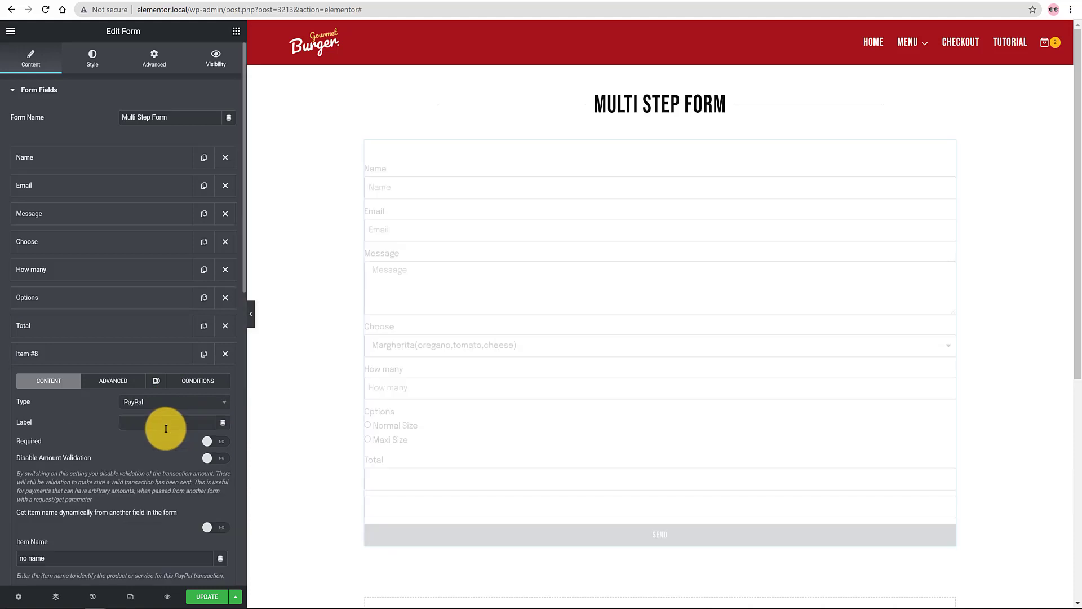
pyautogui.click(116, 381)
pyautogui.moveTo(169, 401); pyautogui.dragTo(86, 401)
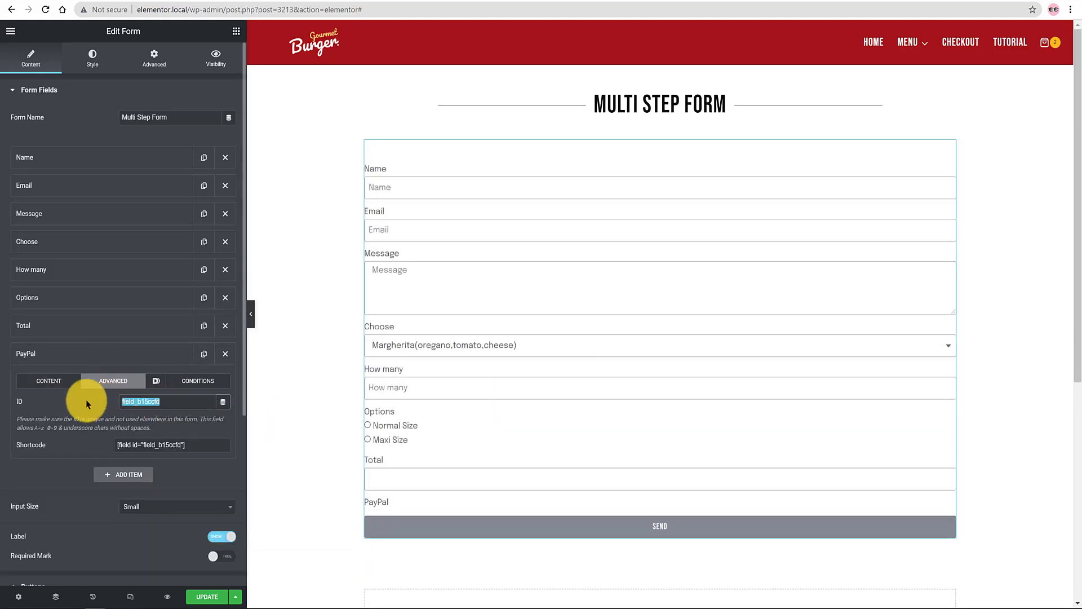
pyautogui.write('Pa')
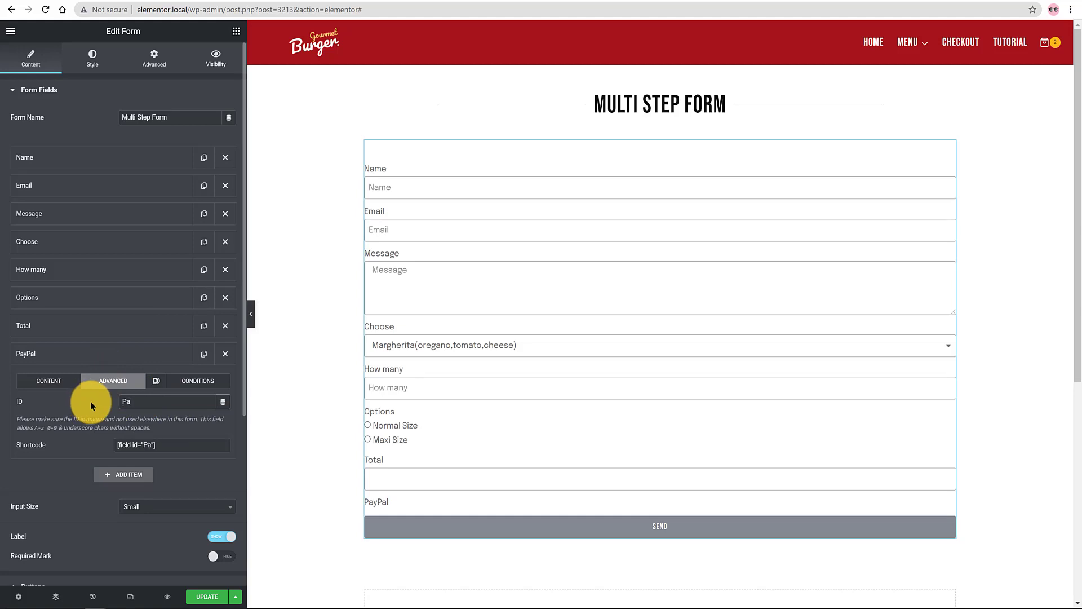
pyautogui.press('BackSpace')
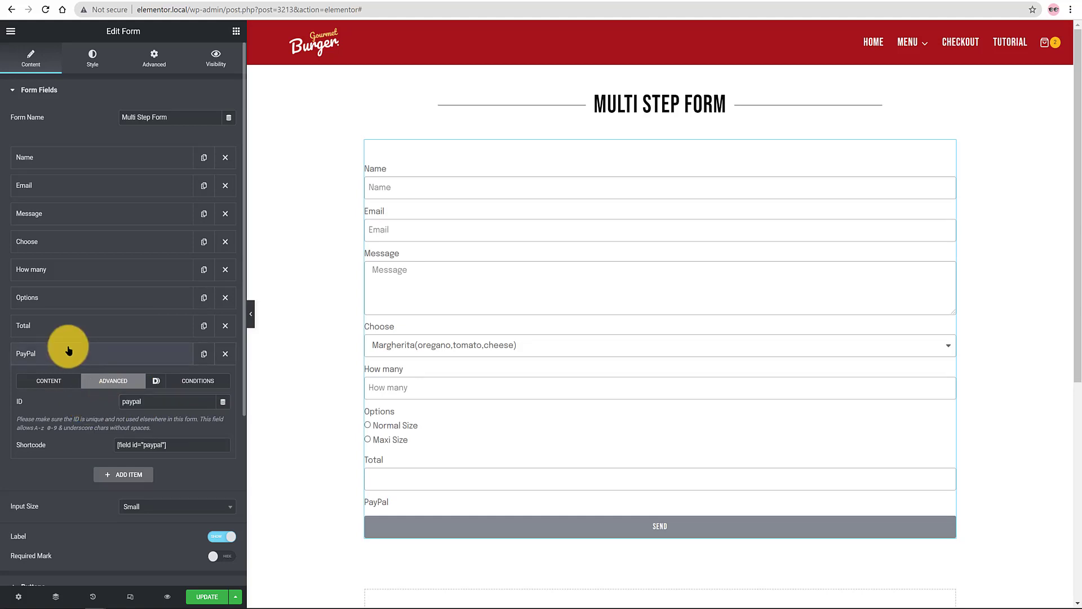
pyautogui.click(68, 352)
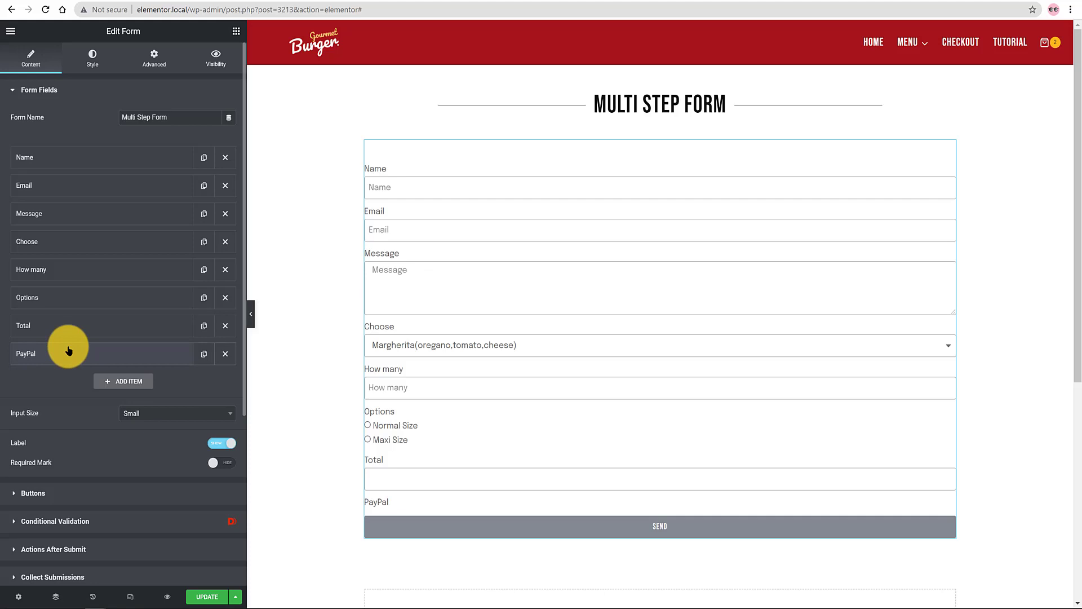
# Step: Set the PayPal field's column width to 30%
pyautogui.click(50, 354)
pyautogui.click(46, 240)
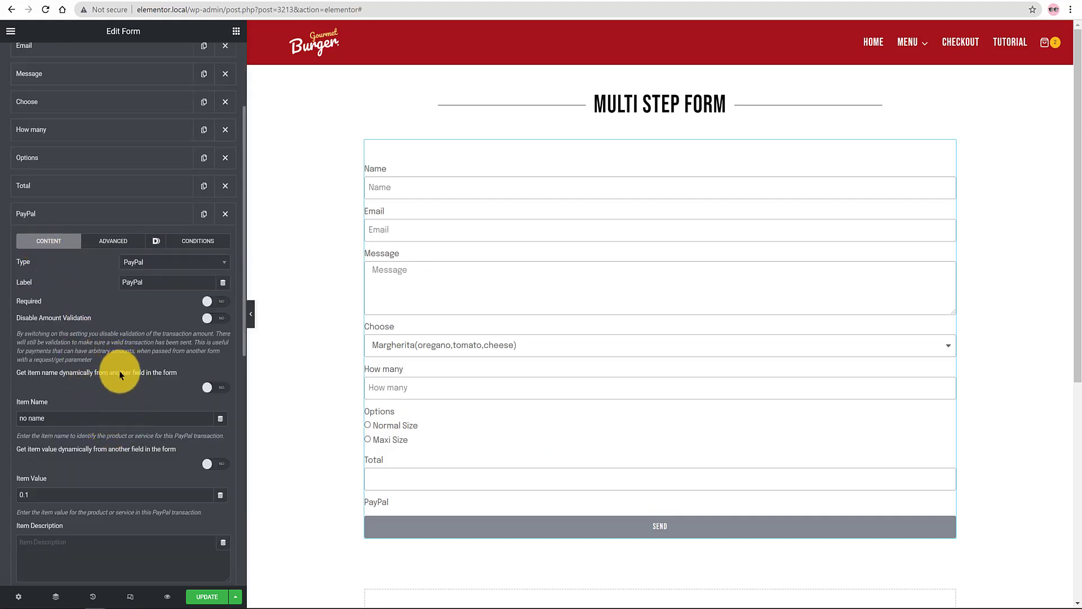
pyautogui.scroll(-3, 120, 373)
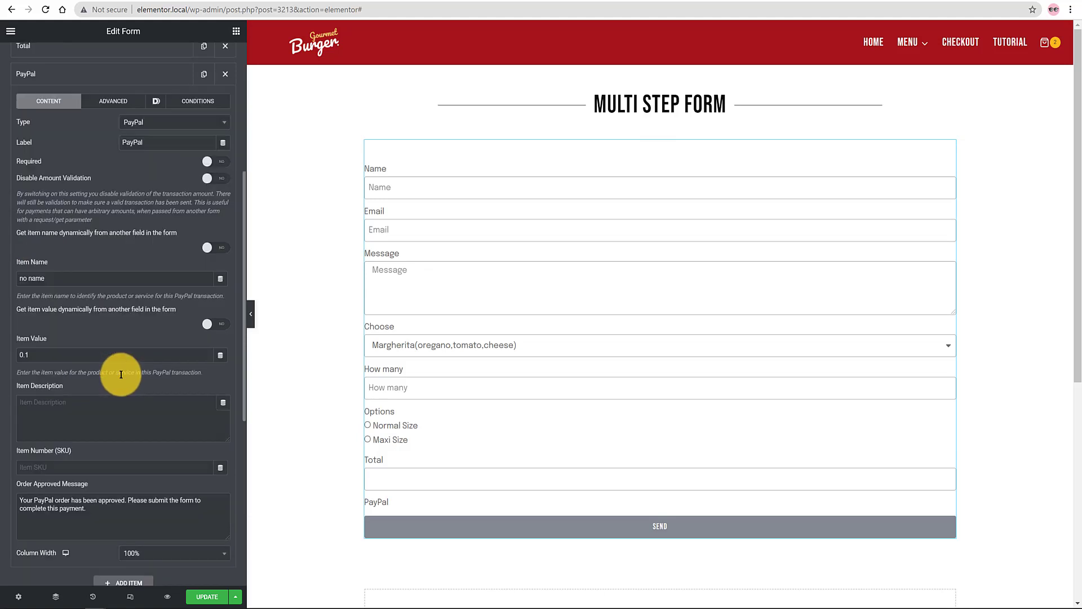
pyautogui.click(169, 554)
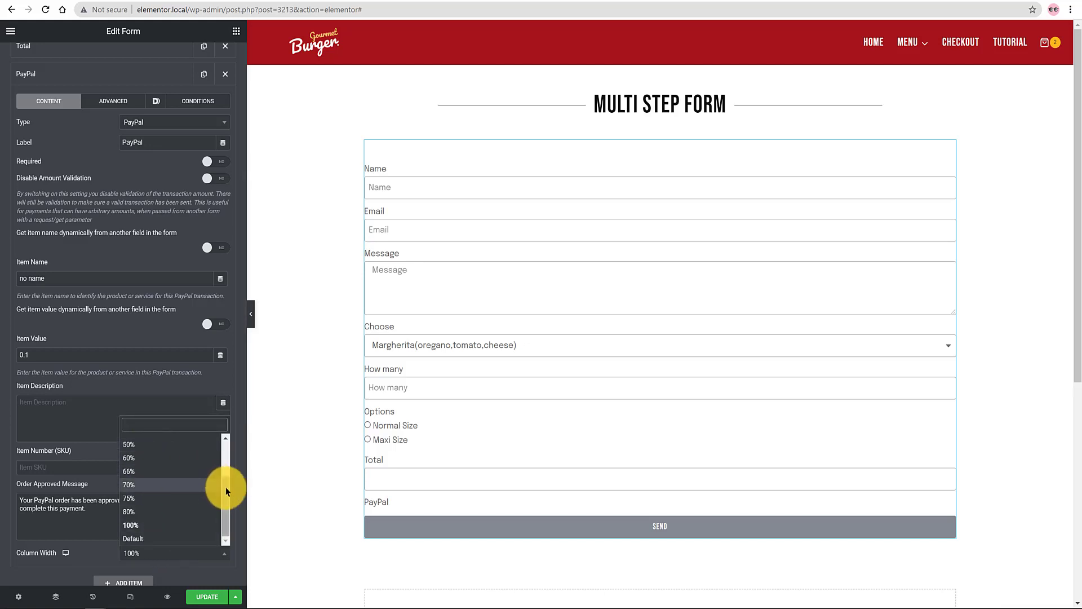
pyautogui.moveTo(226, 486); pyautogui.dragTo(157, 452)
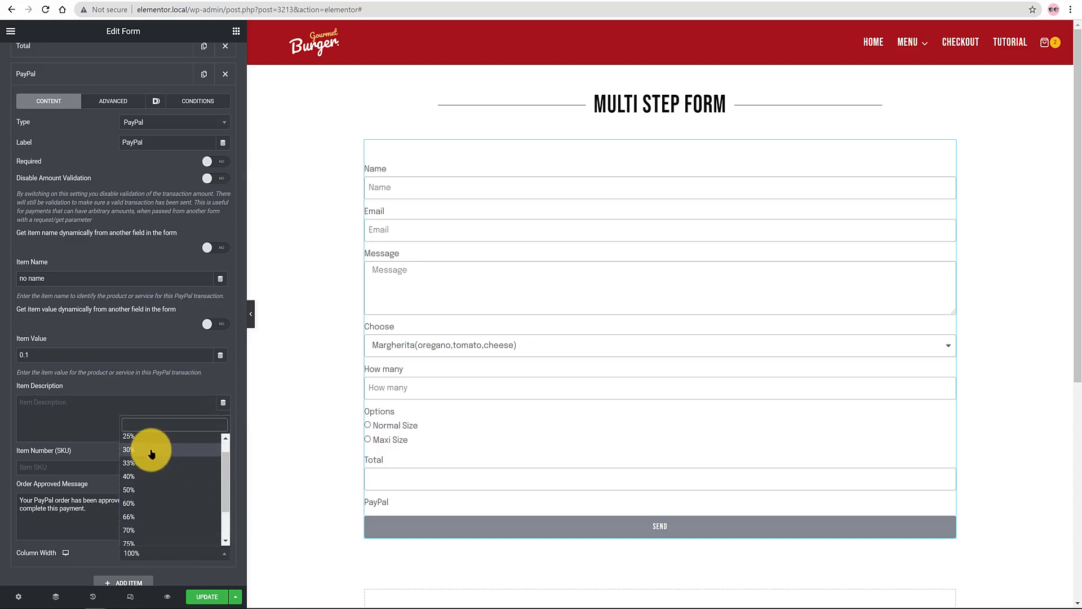
pyautogui.click(152, 451)
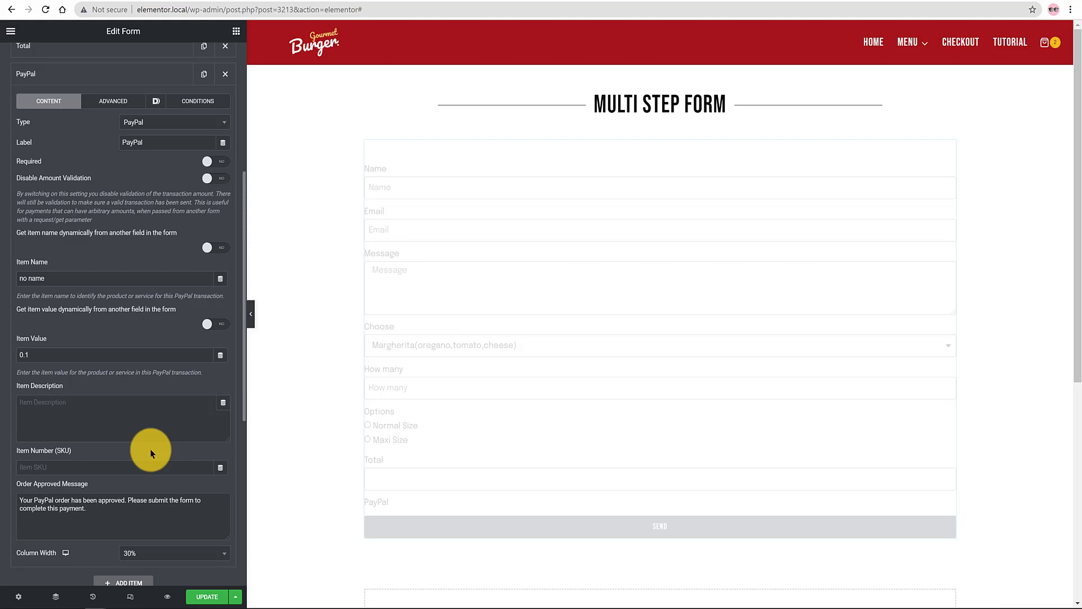
pyautogui.click(63, 76)
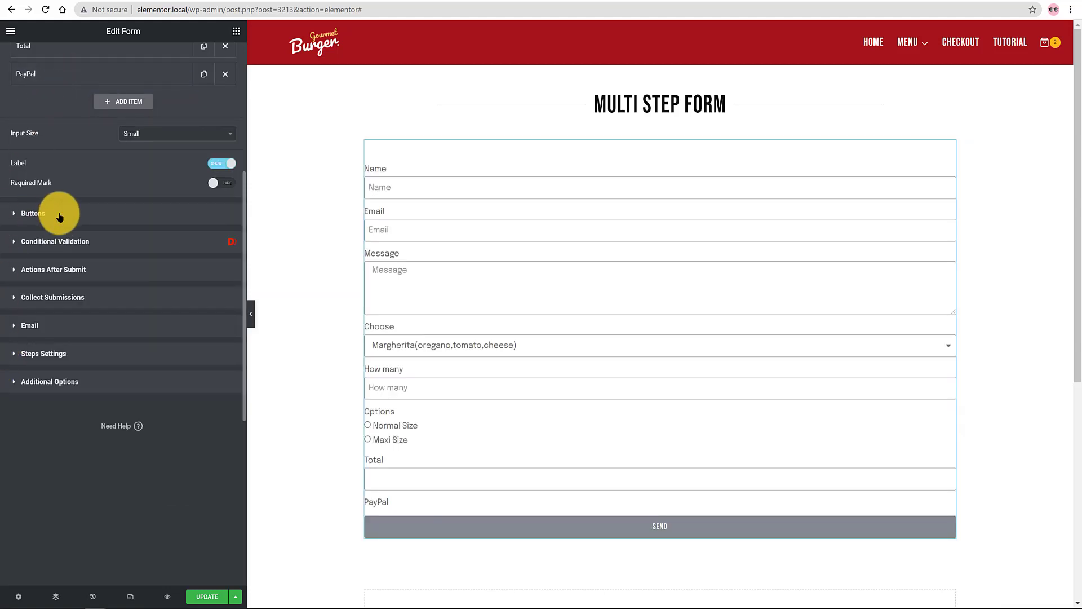
# Step: Change the submit button text from Send to PLACE ORDER
pyautogui.click(16, 213)
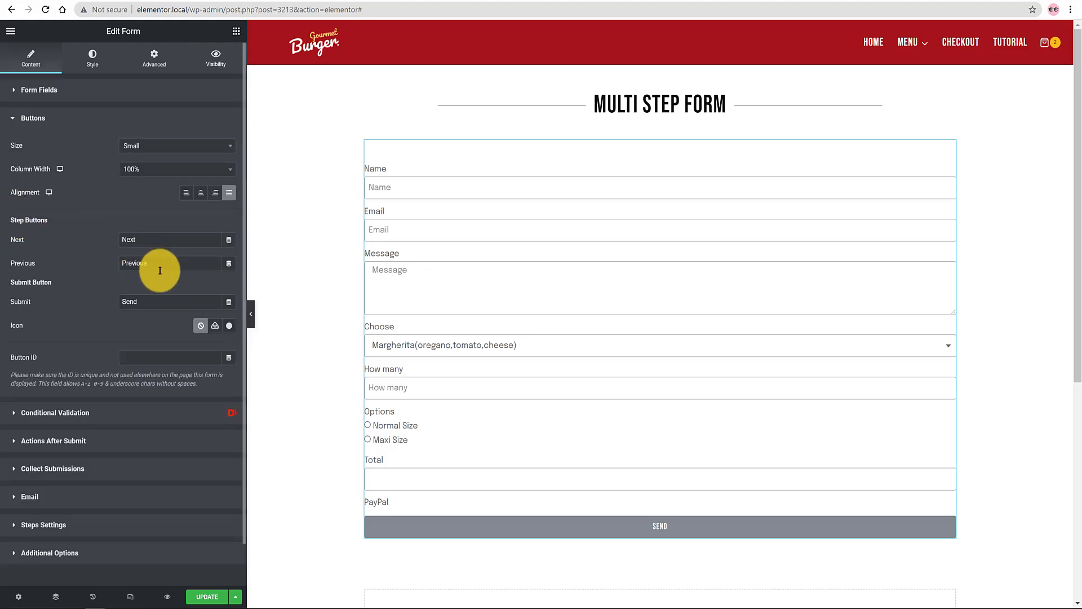
pyautogui.doubleClick(157, 301)
pyautogui.write('PLACE ORDER')
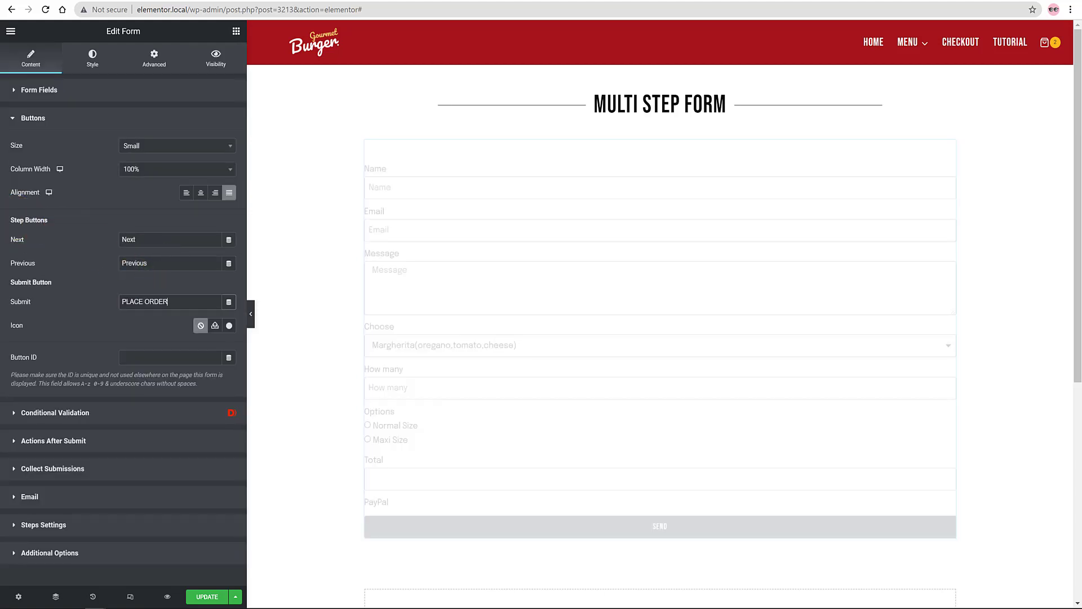
# Step: Give the submit button a shopping-bag icon found by searching 'SHOPPING'
pyautogui.click(215, 325)
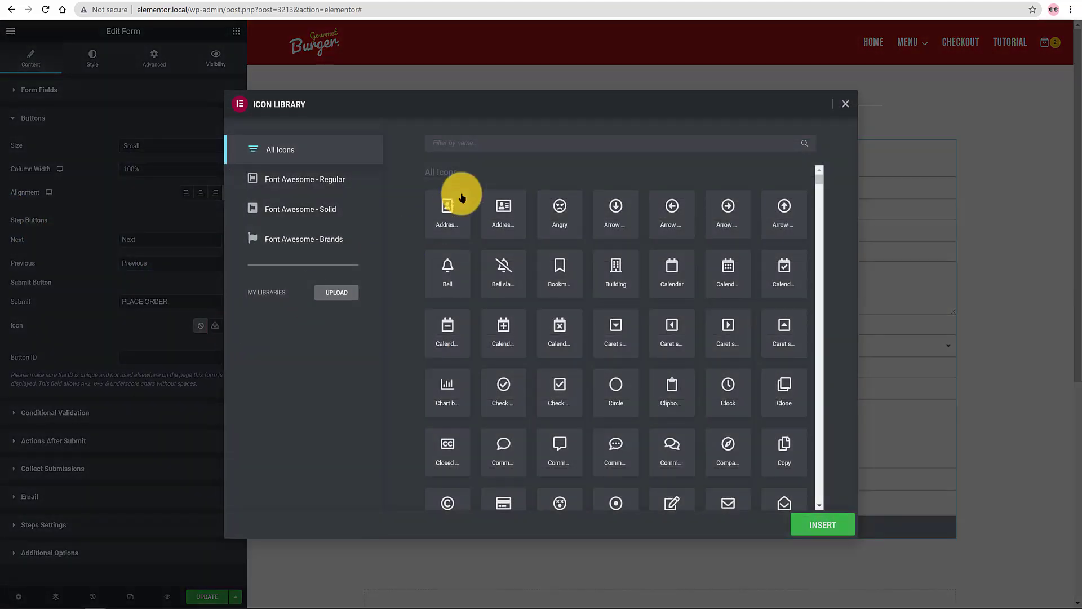
pyautogui.click(470, 142)
pyautogui.write('SHOPPING')
pyautogui.click(449, 214)
pyautogui.click(831, 531)
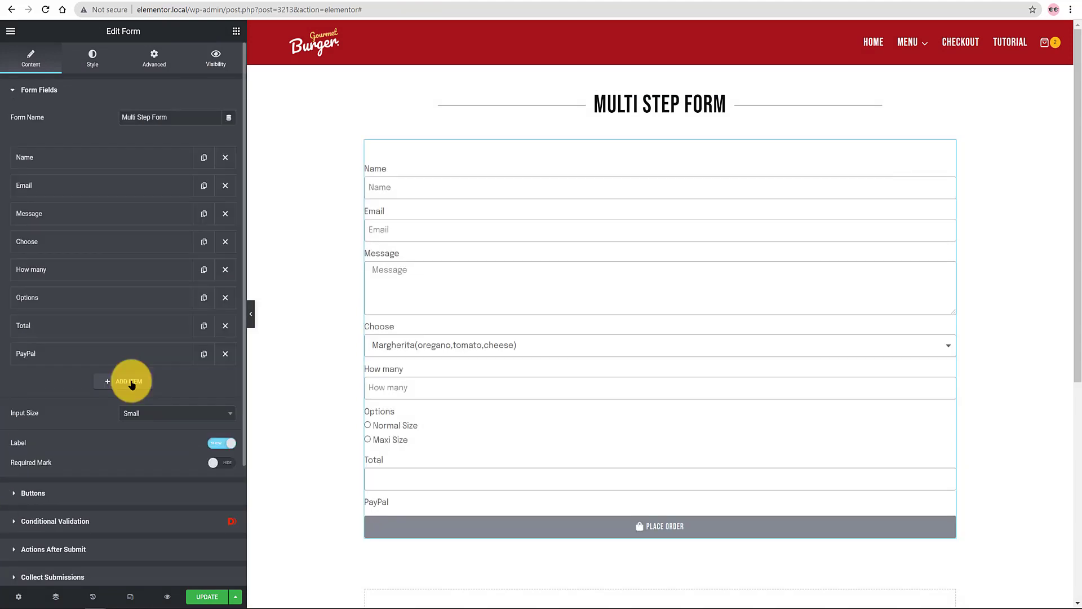
# Step: Add a Step field to the form and move it to the top as Step 1
pyautogui.click(132, 383)
pyautogui.click(148, 430)
pyautogui.scroll(-5, 225, 480)
pyautogui.click(141, 542)
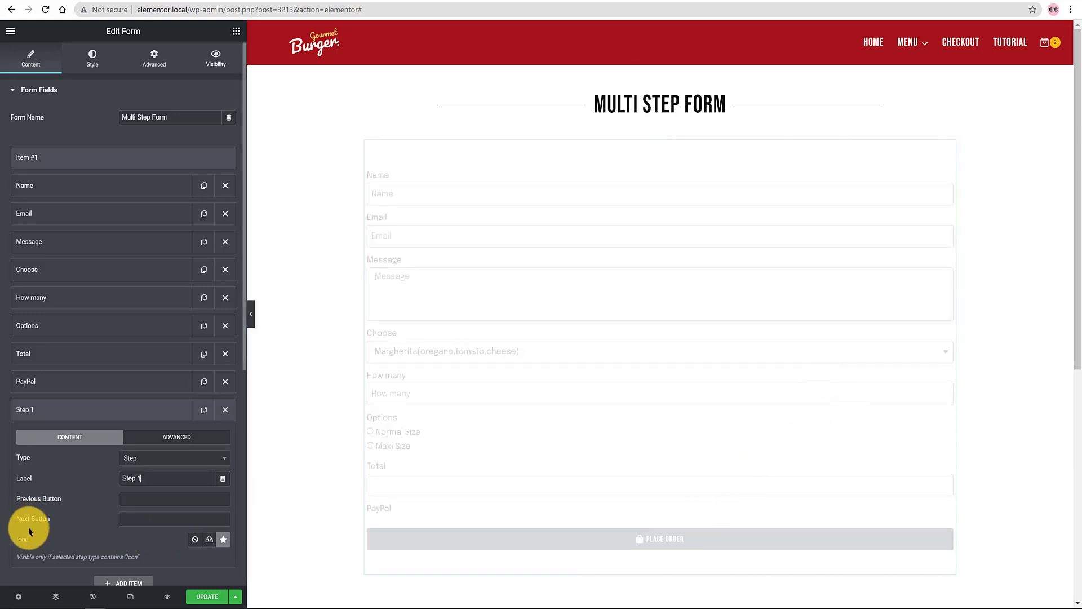
pyautogui.scroll(-3, 129, 543)
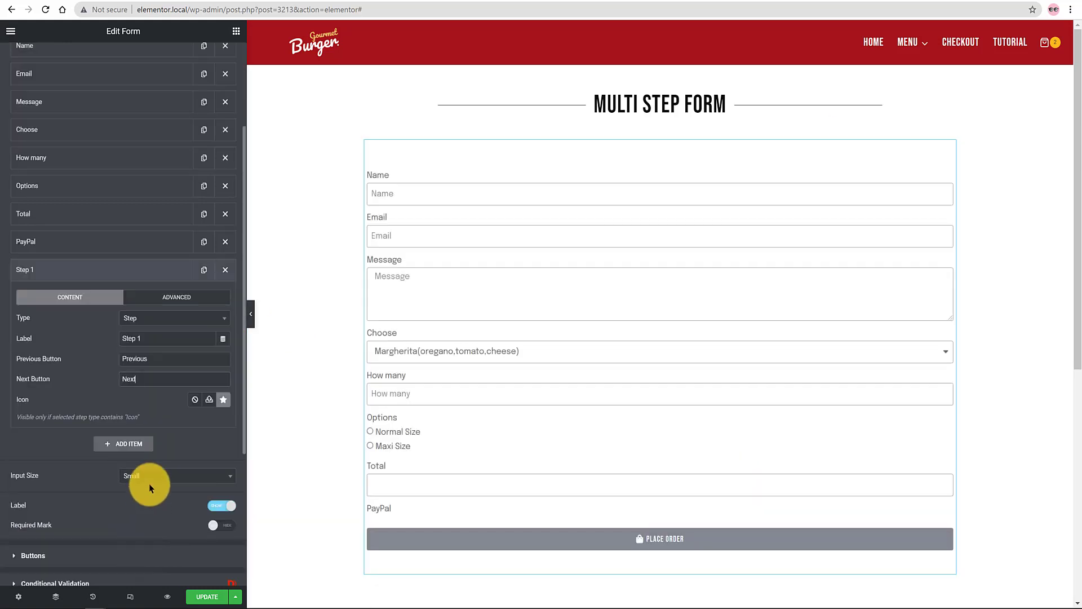
pyautogui.click(55, 270)
pyautogui.scroll(3, 112, 208)
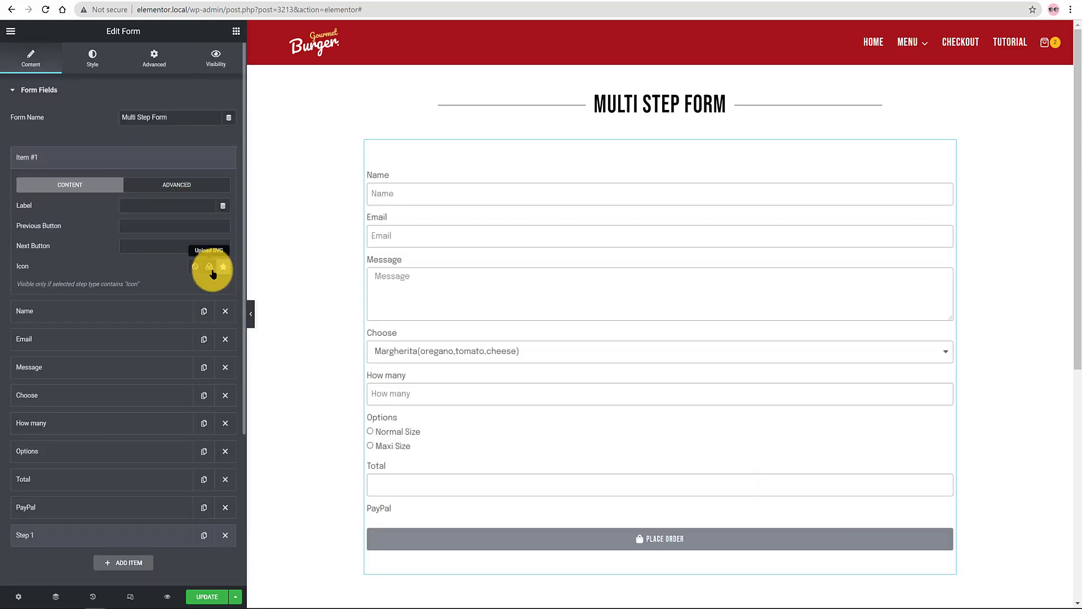
pyautogui.moveTo(31, 414); pyautogui.dragTo(24, 186)
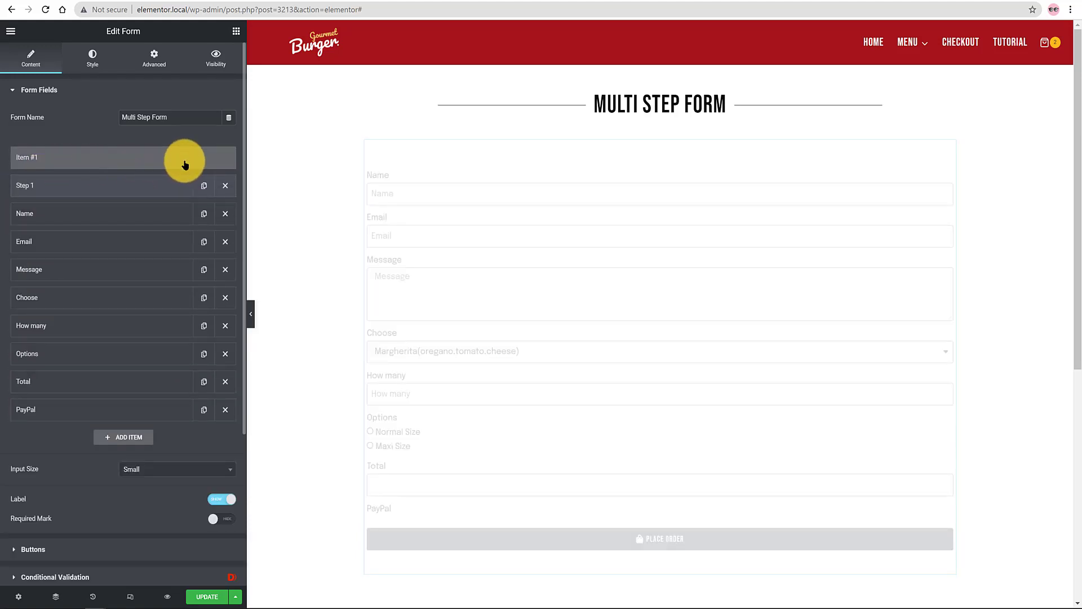
# Step: Duplicate the step, label the copy Step 2, and move it between Total and PayPal
pyautogui.click(203, 185)
pyautogui.click(94, 211)
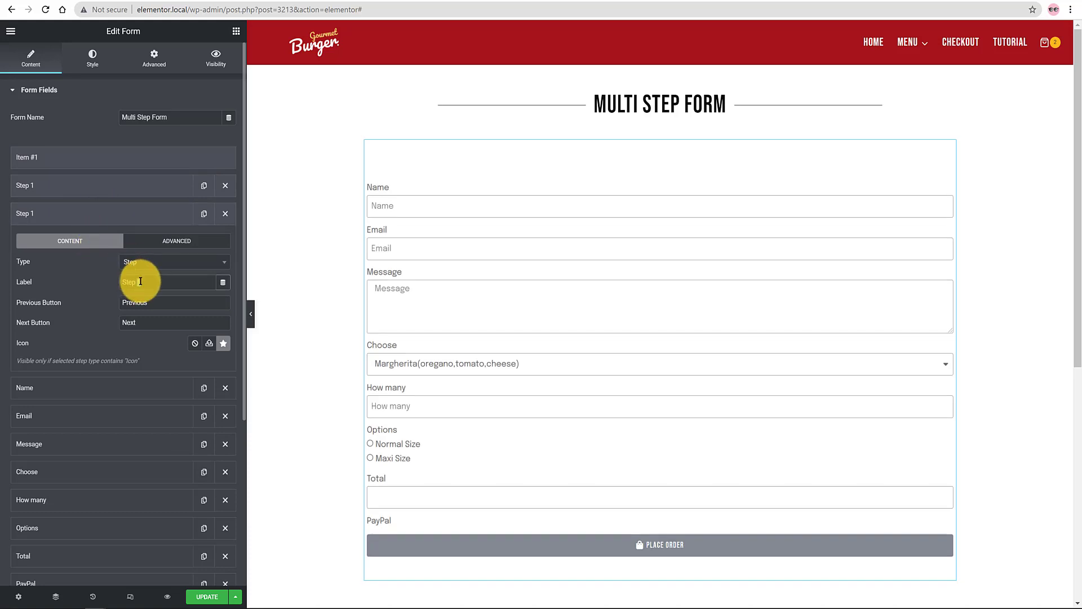
pyautogui.write('2')
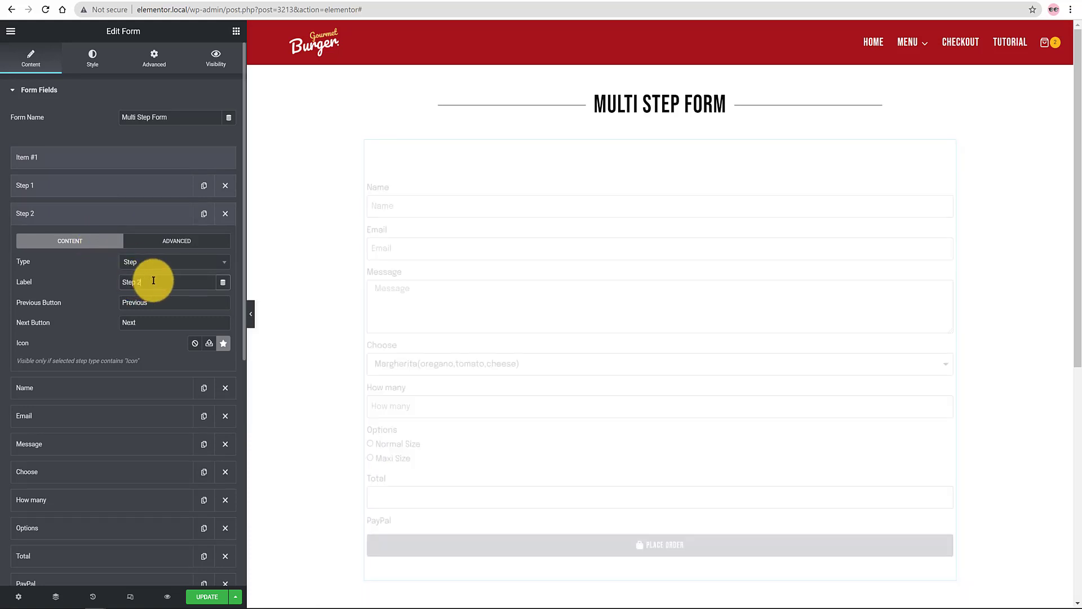
pyautogui.click(183, 238)
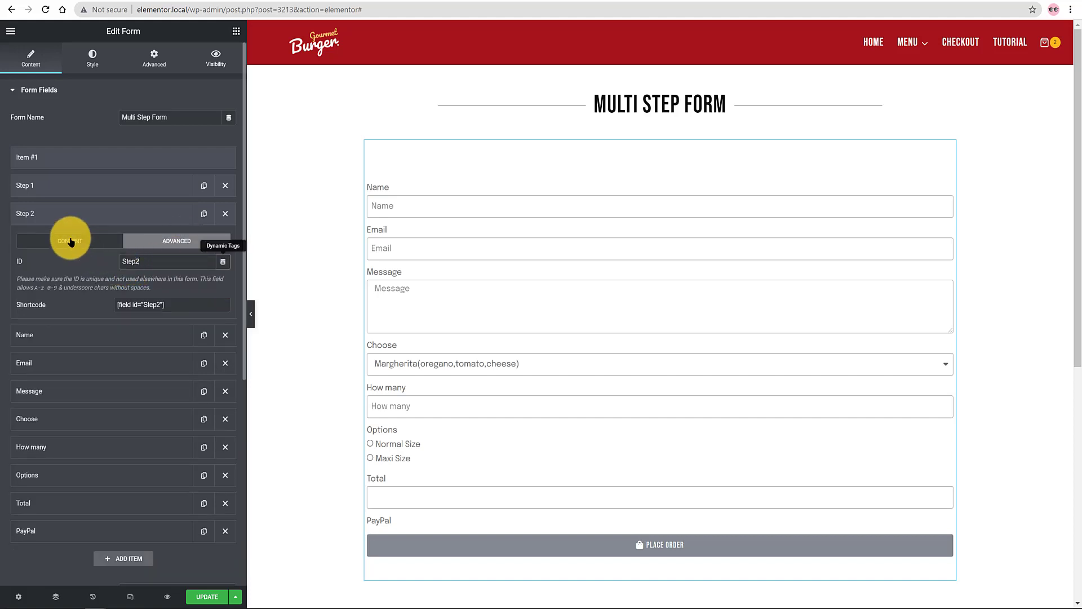
pyautogui.click(85, 217)
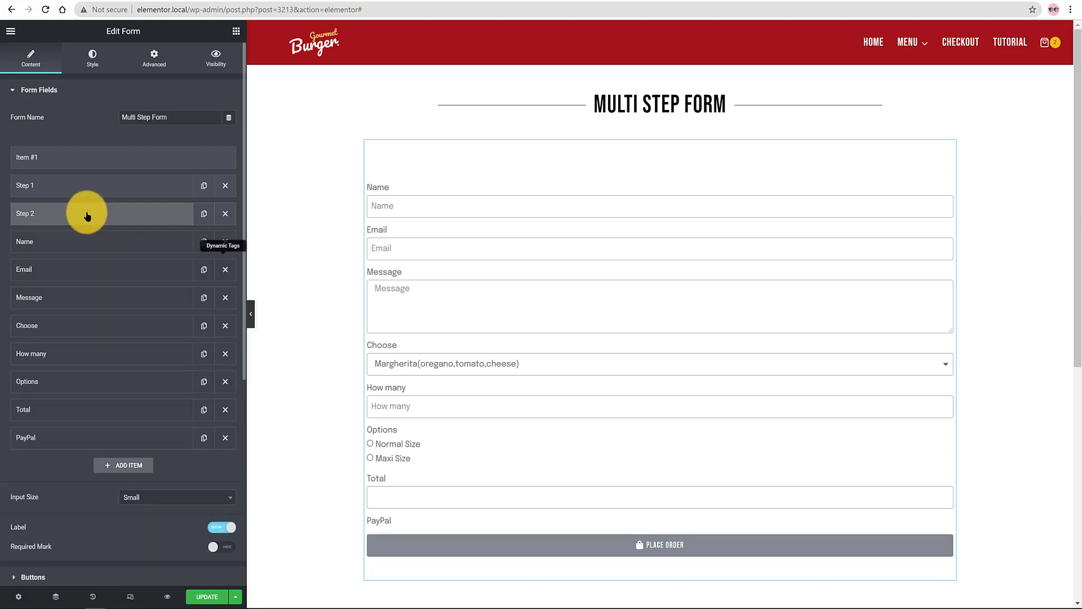
pyautogui.moveTo(87, 216); pyautogui.dragTo(76, 311)
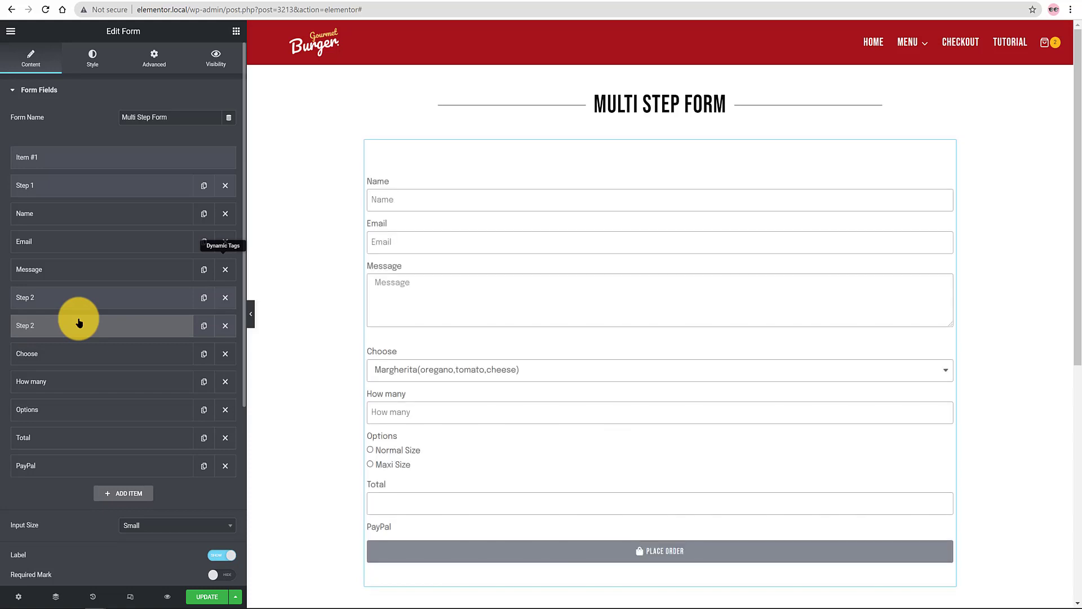
pyautogui.moveTo(76, 311); pyautogui.dragTo(79, 436)
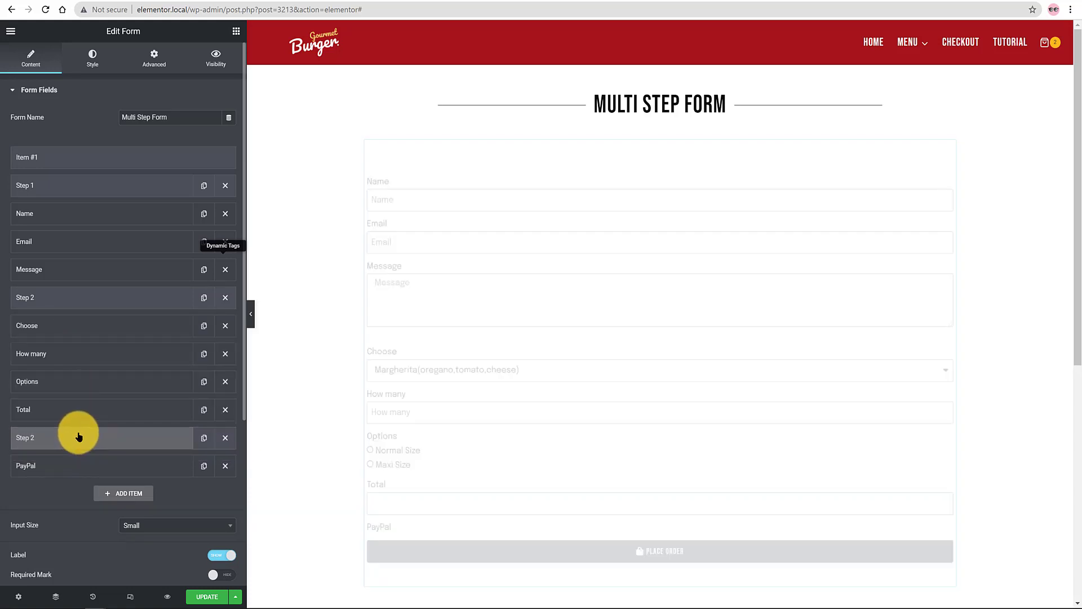
pyautogui.click(147, 437)
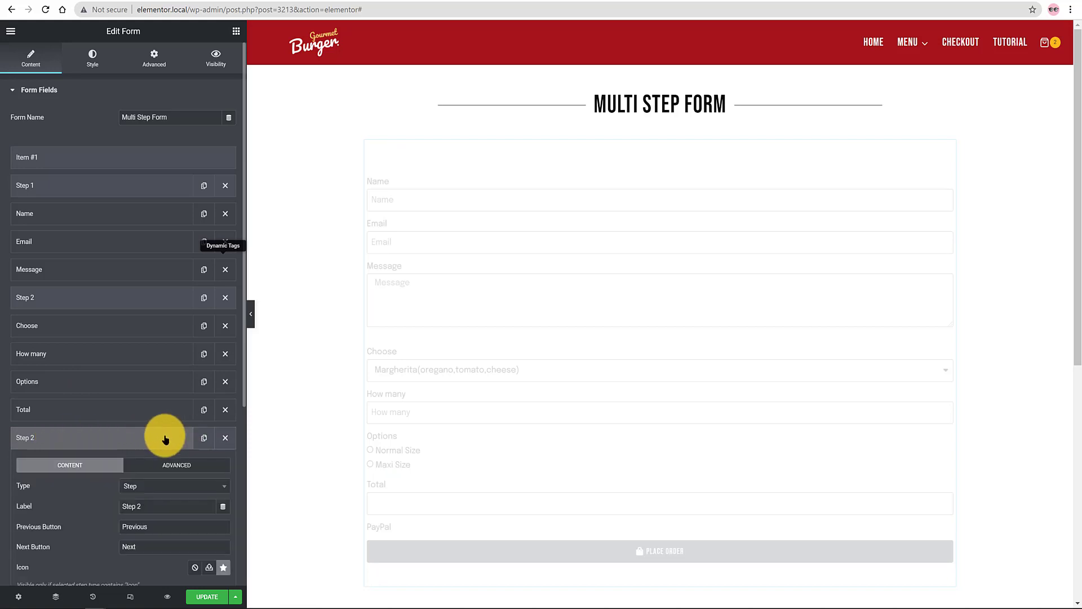
# Step: Rename the last step break's label to Step 3
pyautogui.doubleClick(145, 506)
pyautogui.write('3')
pyautogui.click(100, 438)
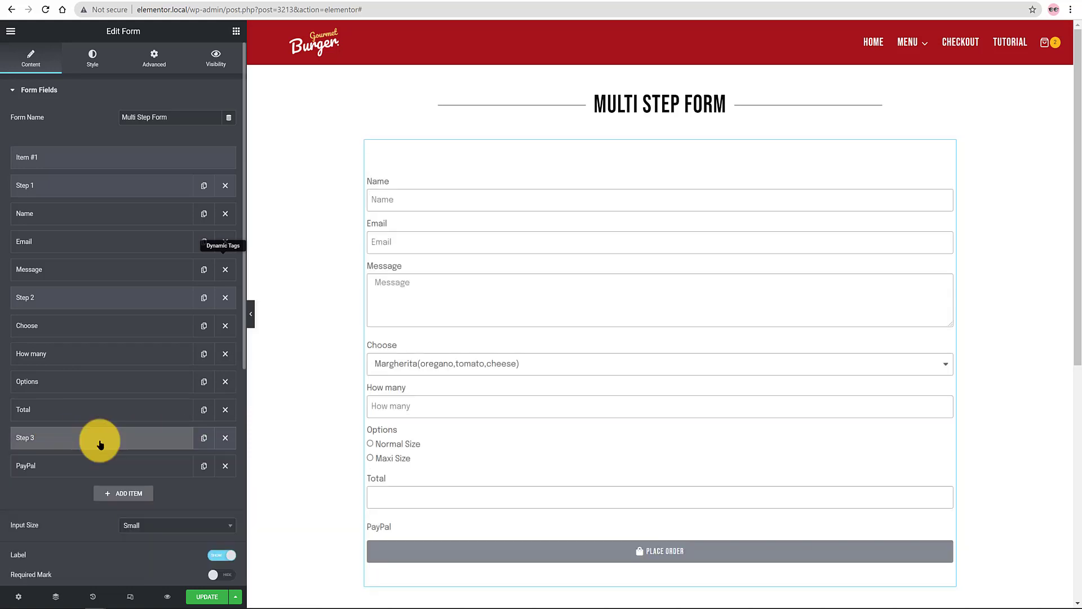
pyautogui.scroll(-5, 85, 473)
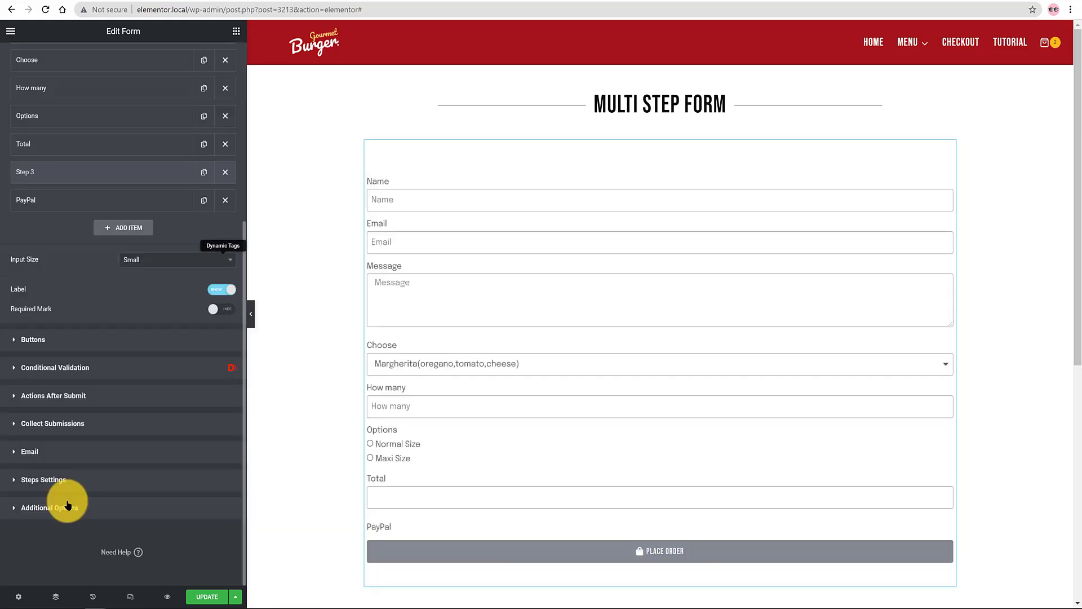
# Step: Set step indicators to Number type, using labels as legends and showing all steps
pyautogui.click(12, 482)
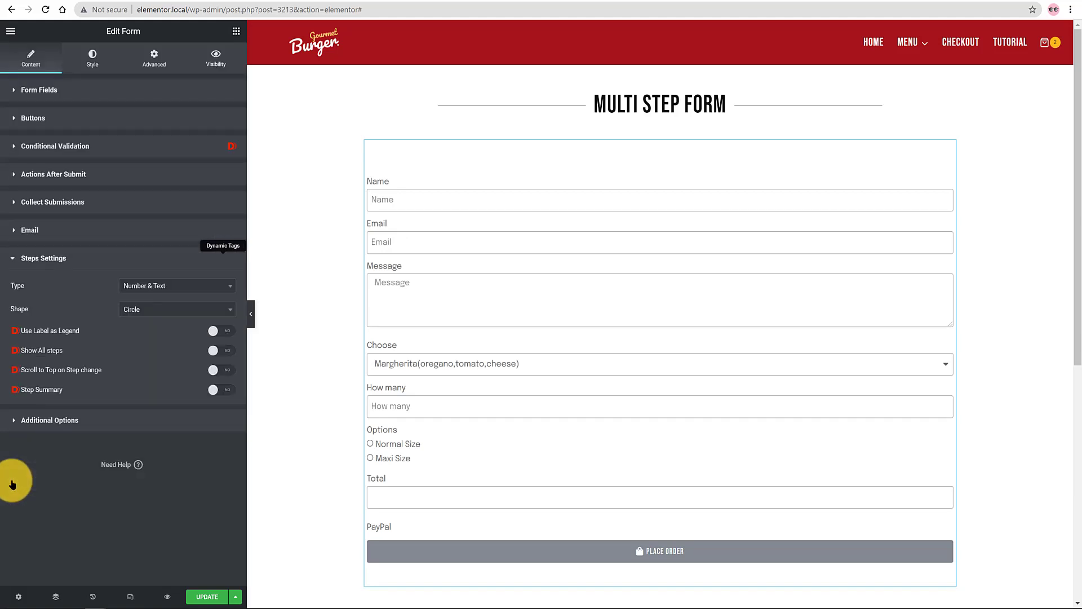
pyautogui.click(195, 286)
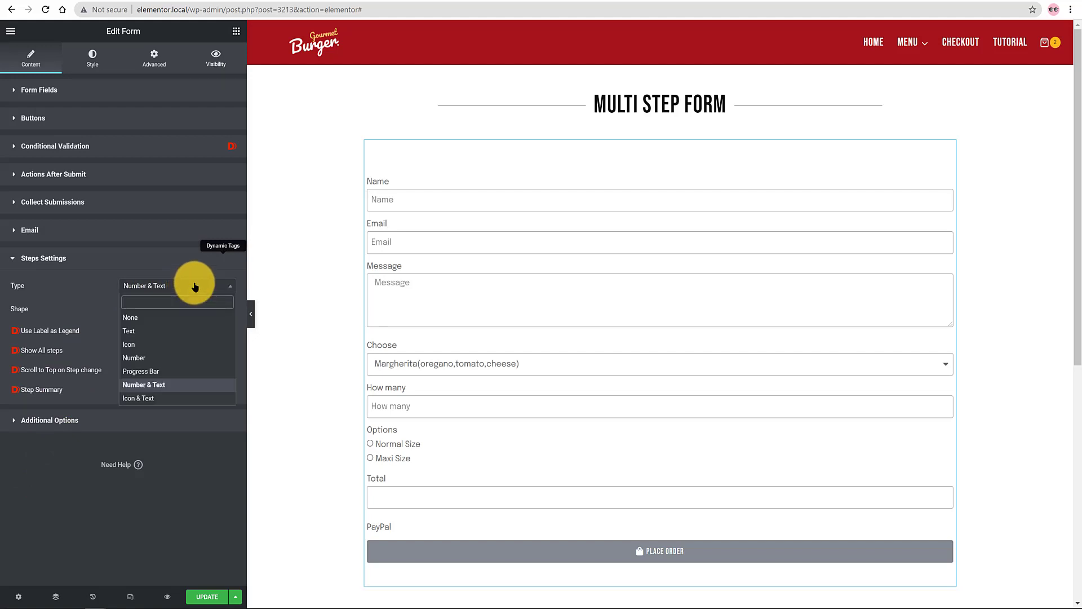
pyautogui.click(153, 360)
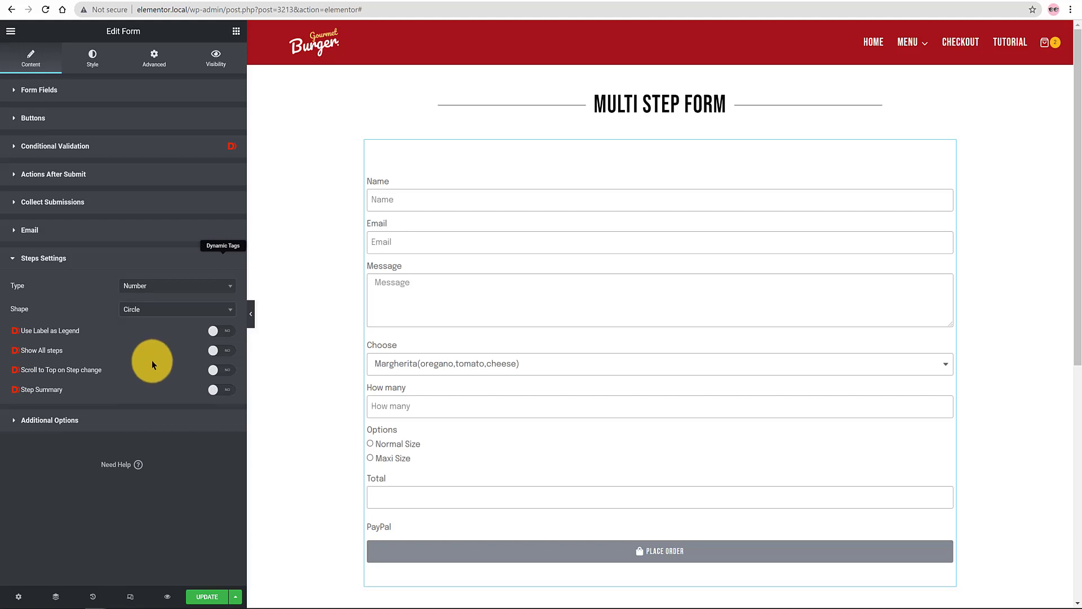
pyautogui.click(225, 332)
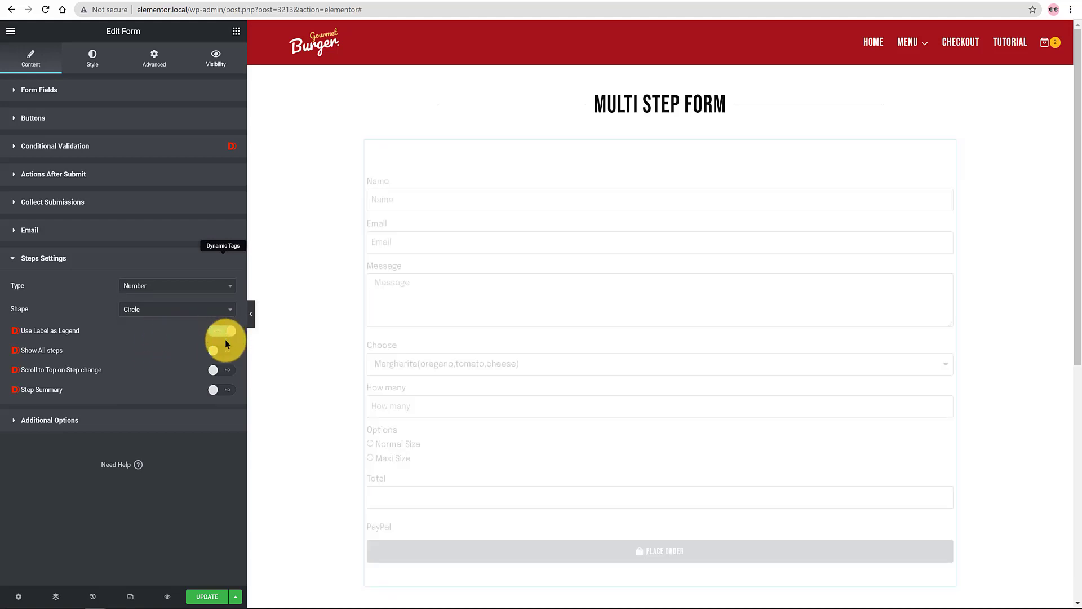
pyautogui.click(227, 351)
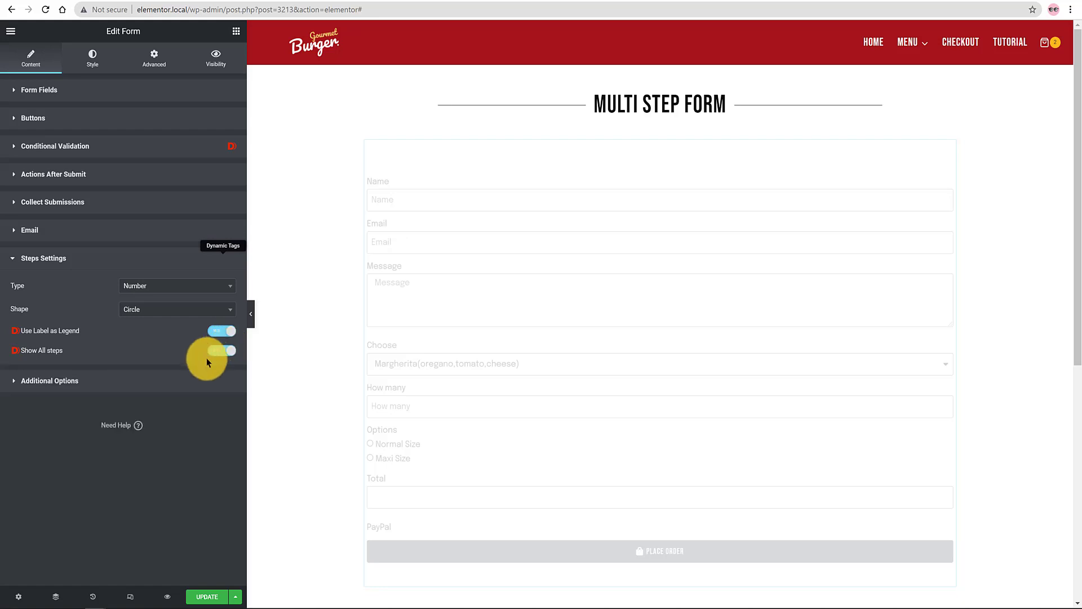
pyautogui.click(90, 57)
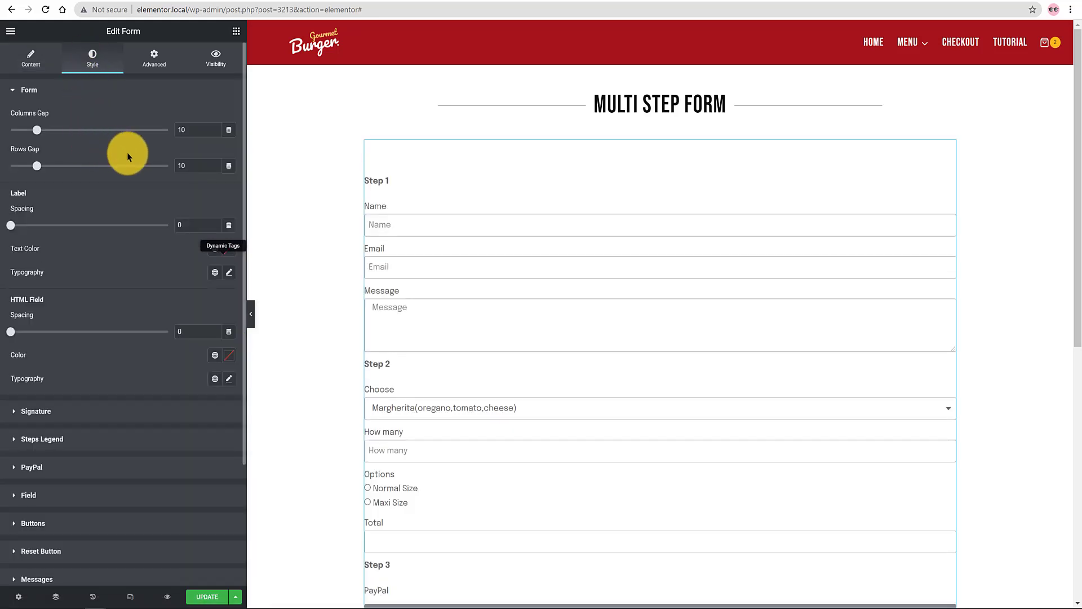
# Step: Check the Steps typography without changing it, then save the page with Update
pyautogui.doubleClick(206, 159)
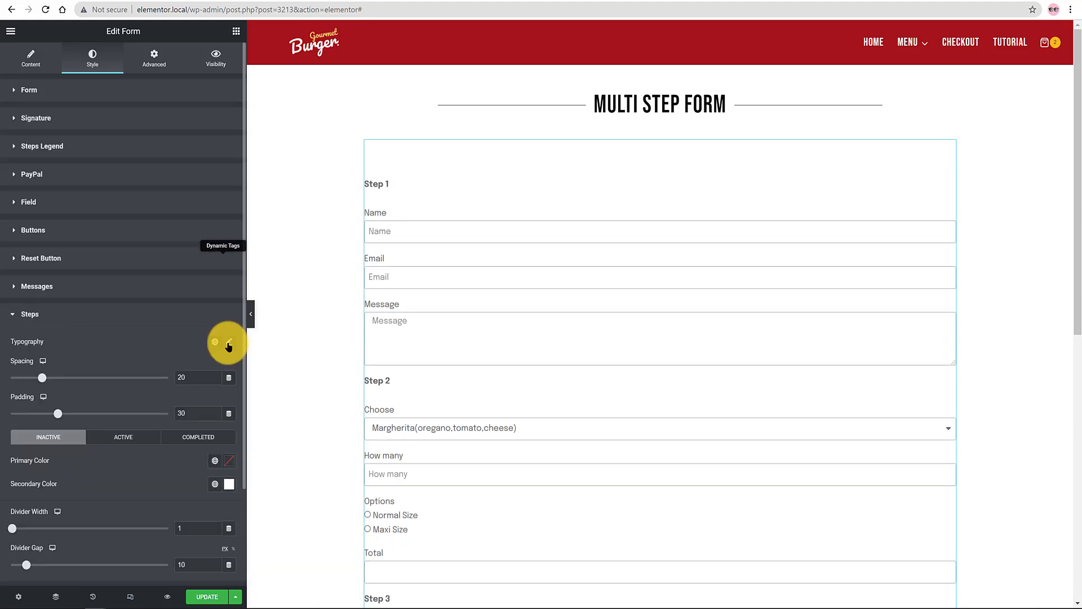
pyautogui.click(229, 342)
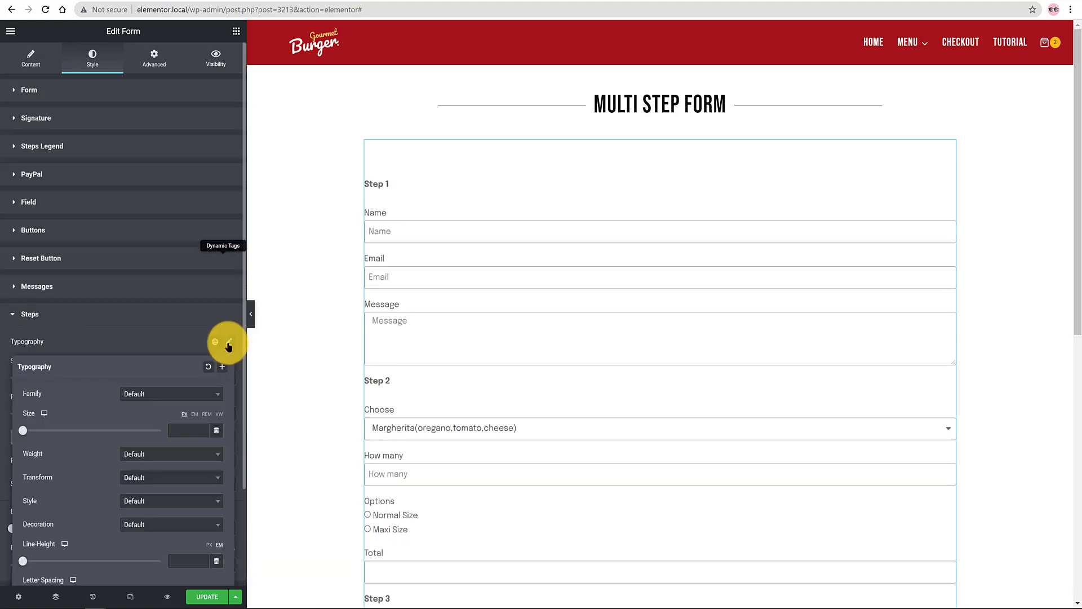
pyautogui.click(155, 401)
pyautogui.click(194, 427)
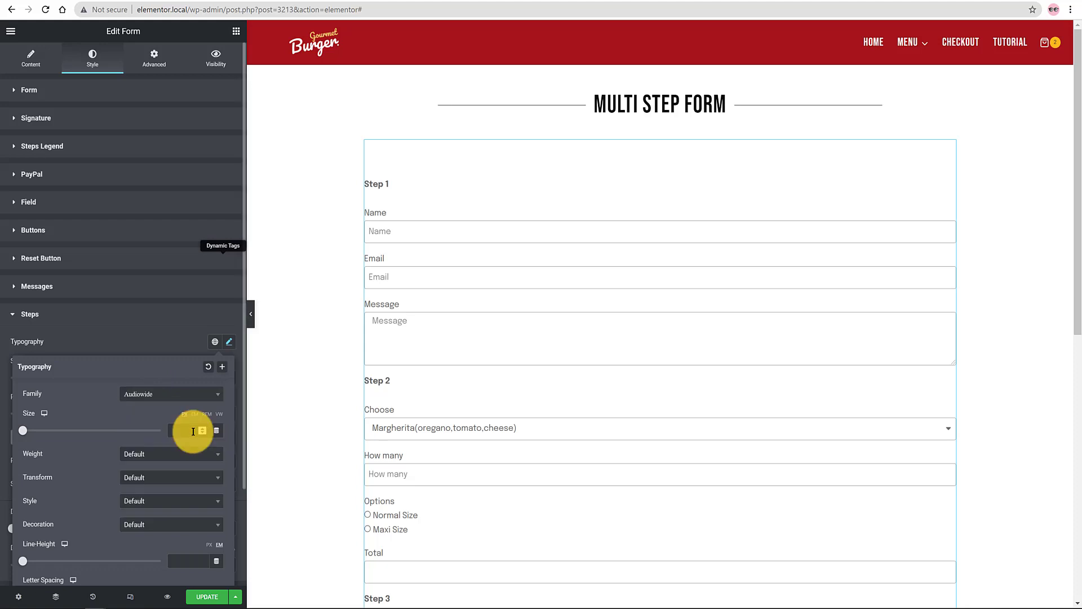
pyautogui.click(205, 597)
# Step: Go to the WordPress Dashboard through the Ctrl+E finder with 'dashb'
pyautogui.hotkey('ctrl', 'e')
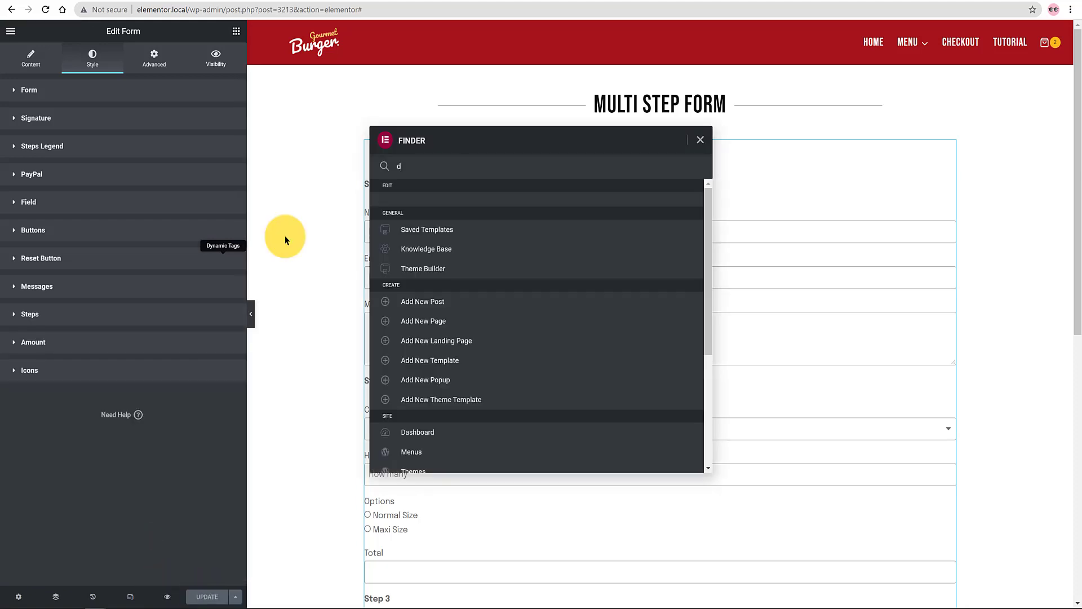
pyautogui.write('dashb')
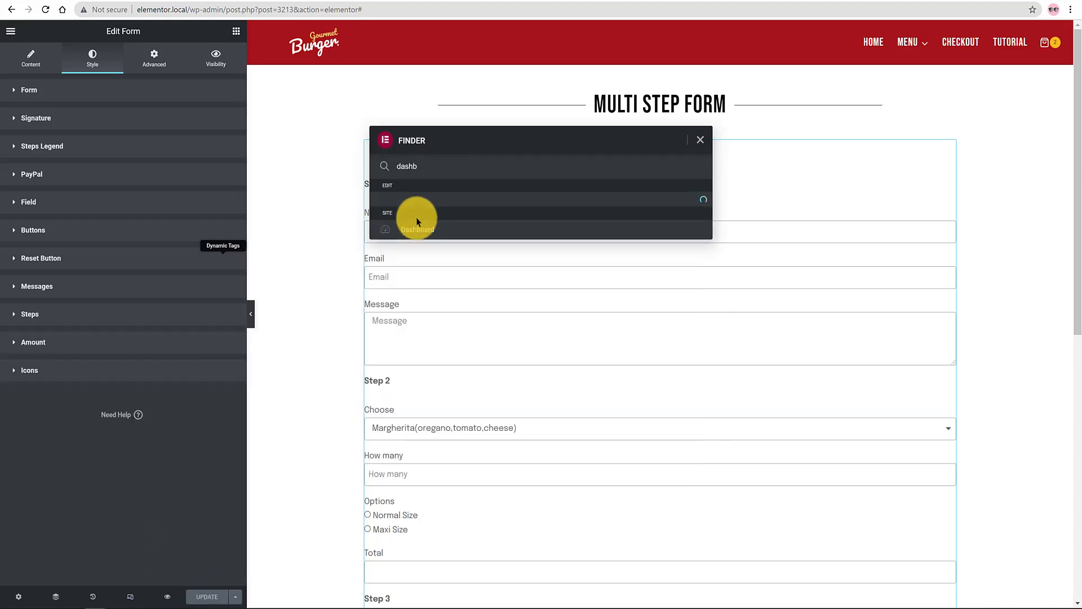
pyautogui.click(425, 223)
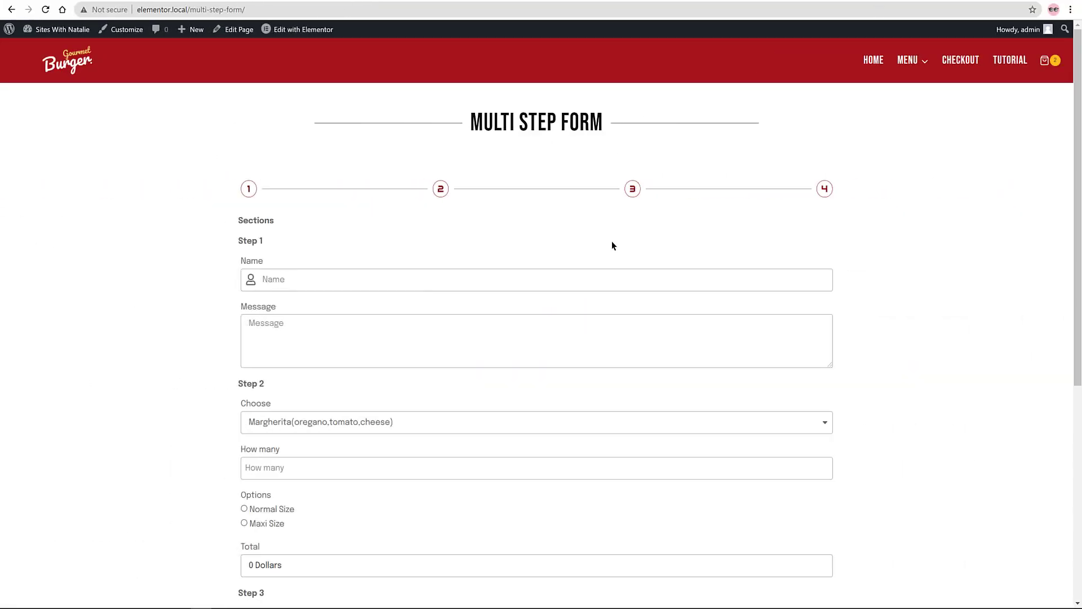
# Step: Reload the live form page and enter a test name and e-mail address
pyautogui.scroll(-3, 612, 242)
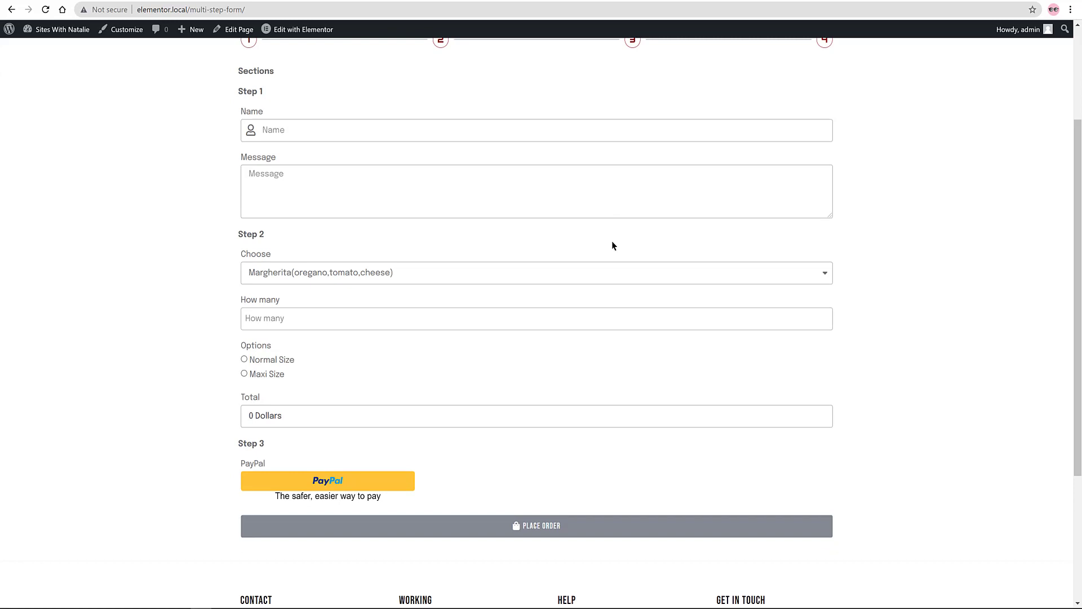
pyautogui.scroll(3, 612, 242)
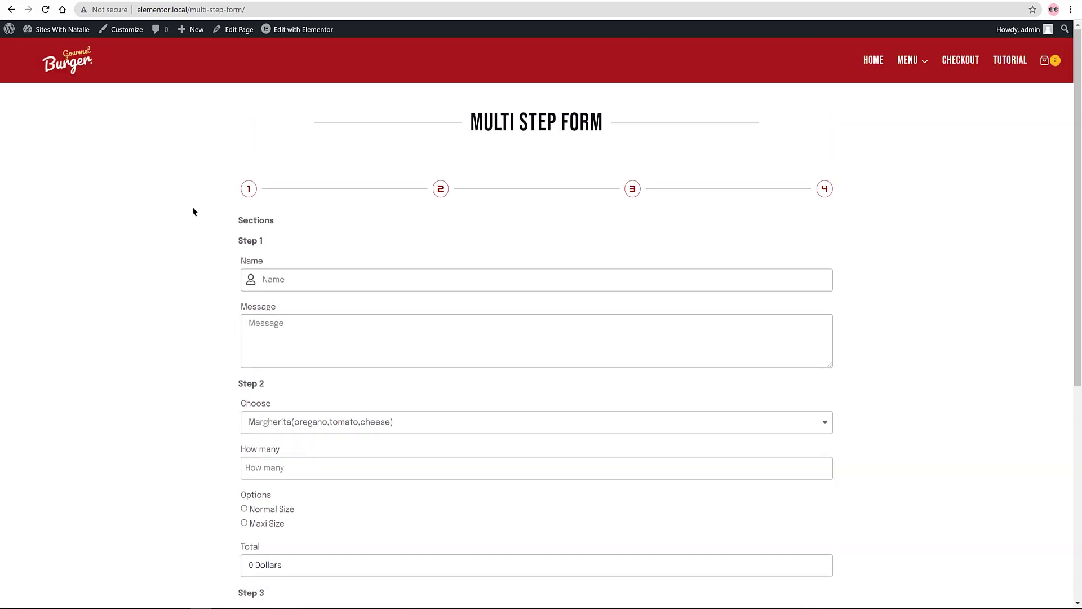
pyautogui.click(45, 9)
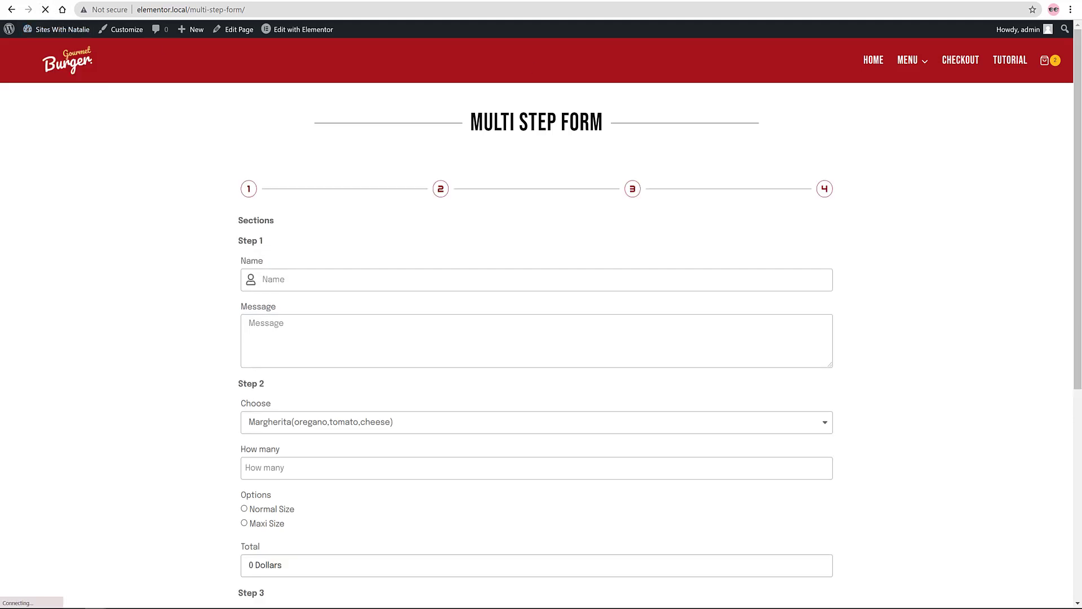
pyautogui.click(349, 282)
pyautogui.write('g')
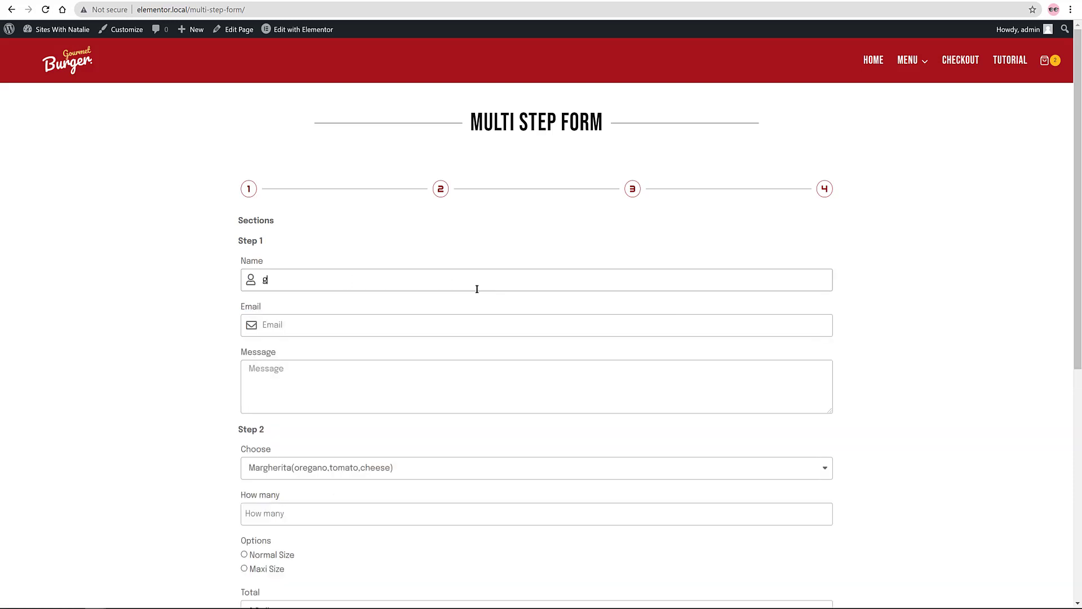
pyautogui.write('oi')
pyautogui.click(400, 330)
pyautogui.write('no@')
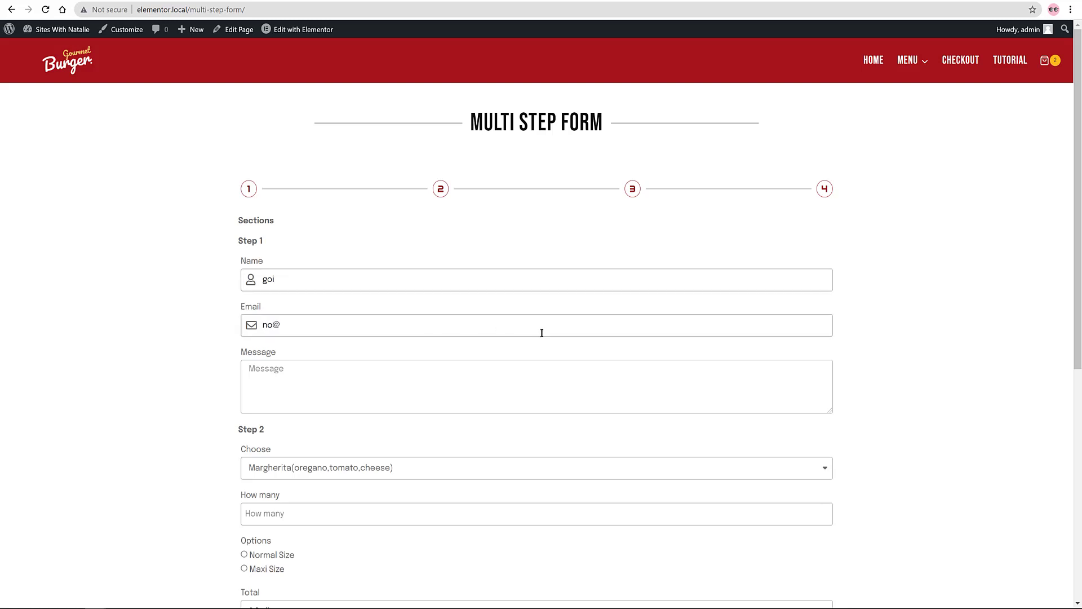
pyautogui.write('mail.com')
pyautogui.click(443, 385)
# Step: Scroll down and open the pizza selection list
pyautogui.scroll(-1, 460, 394)
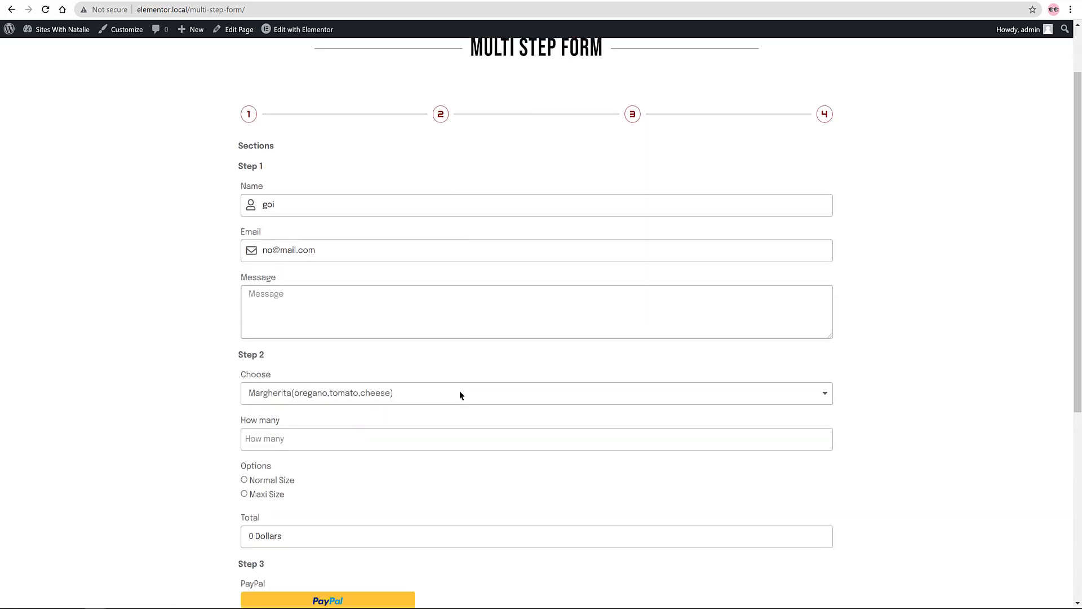
pyautogui.scroll(-1, 460, 394)
pyautogui.click(505, 319)
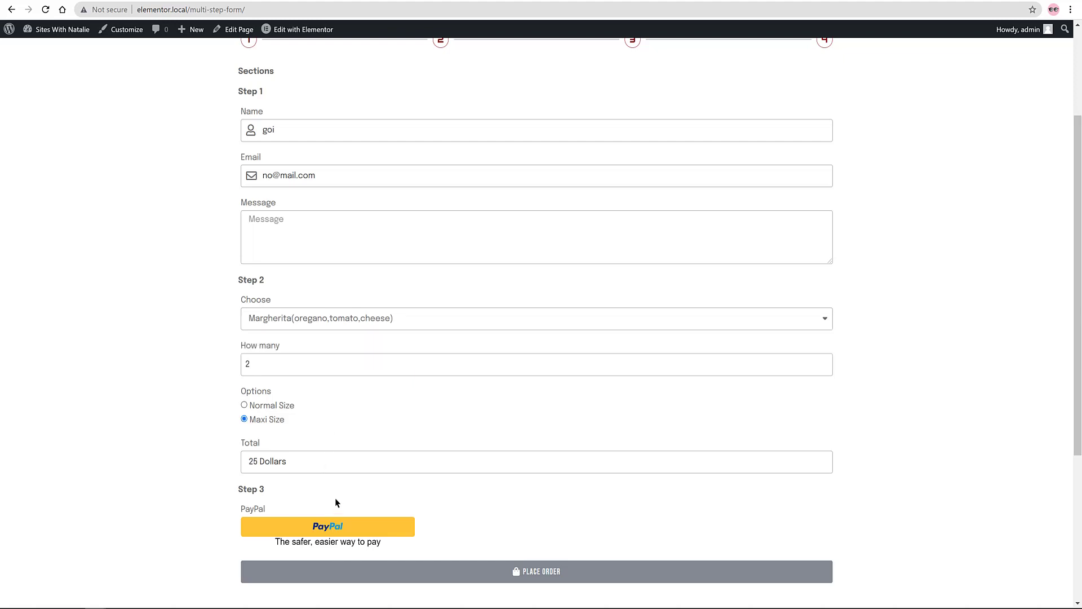
pyautogui.scroll(-2, 336, 502)
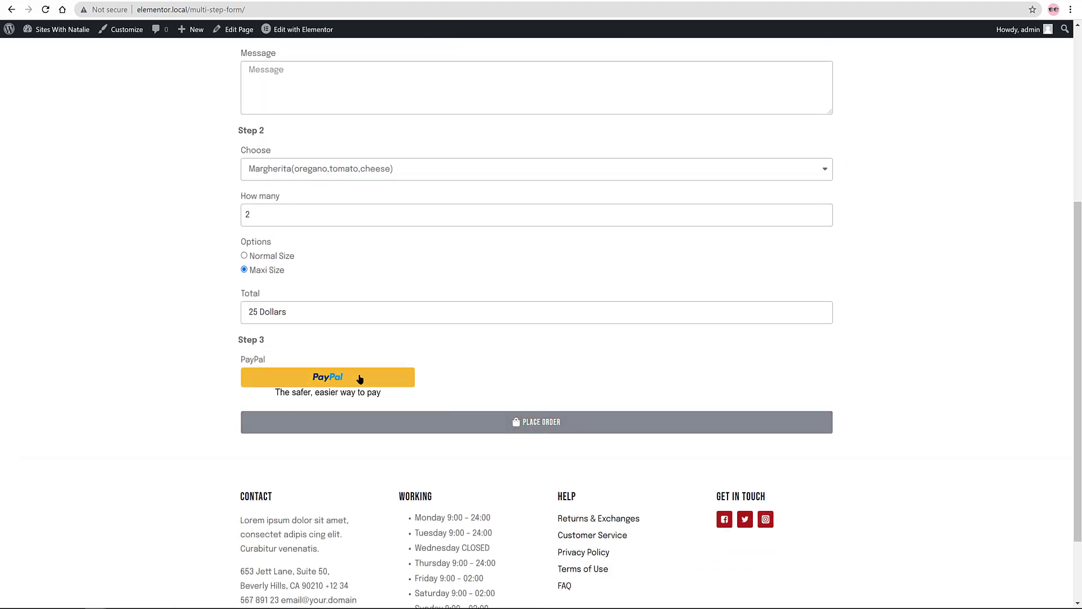
pyautogui.click(359, 378)
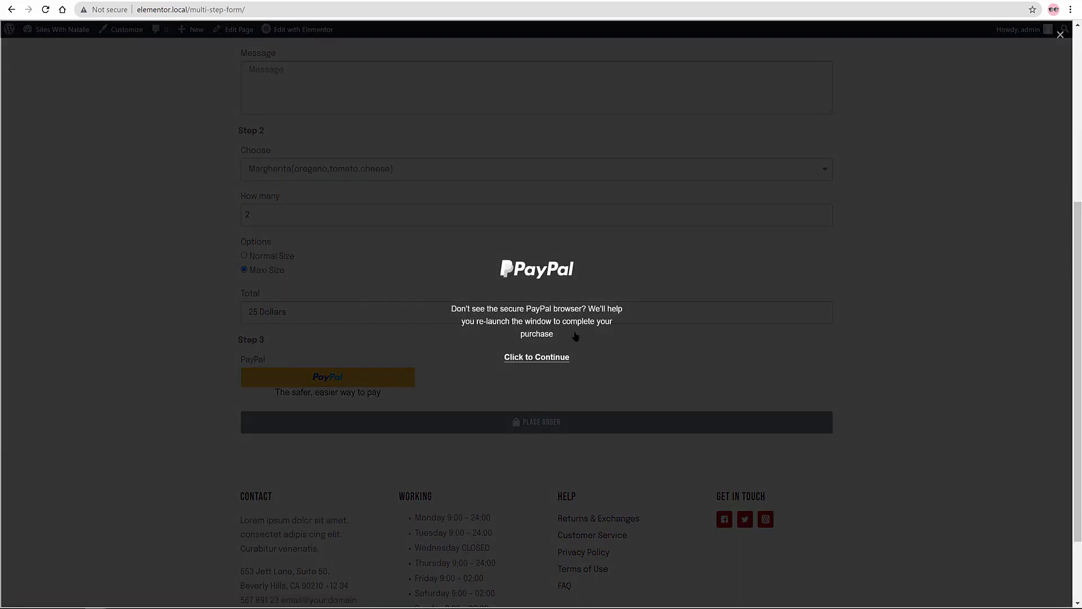
pyautogui.moveTo(913, 186); pyautogui.dragTo(890, 186)
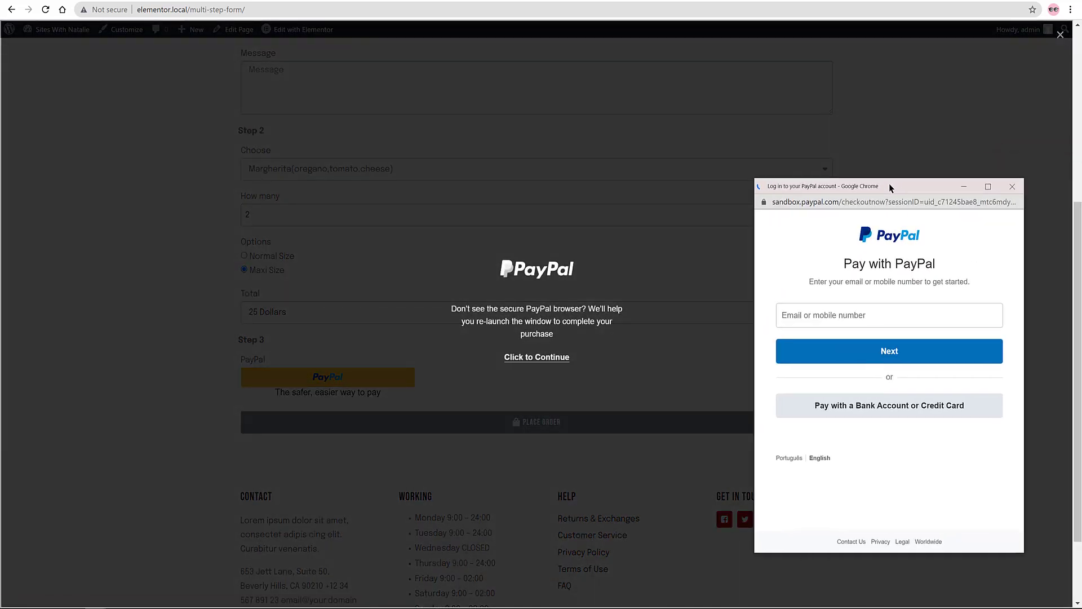
pyautogui.click(1012, 186)
pyautogui.scroll(5, 577, 462)
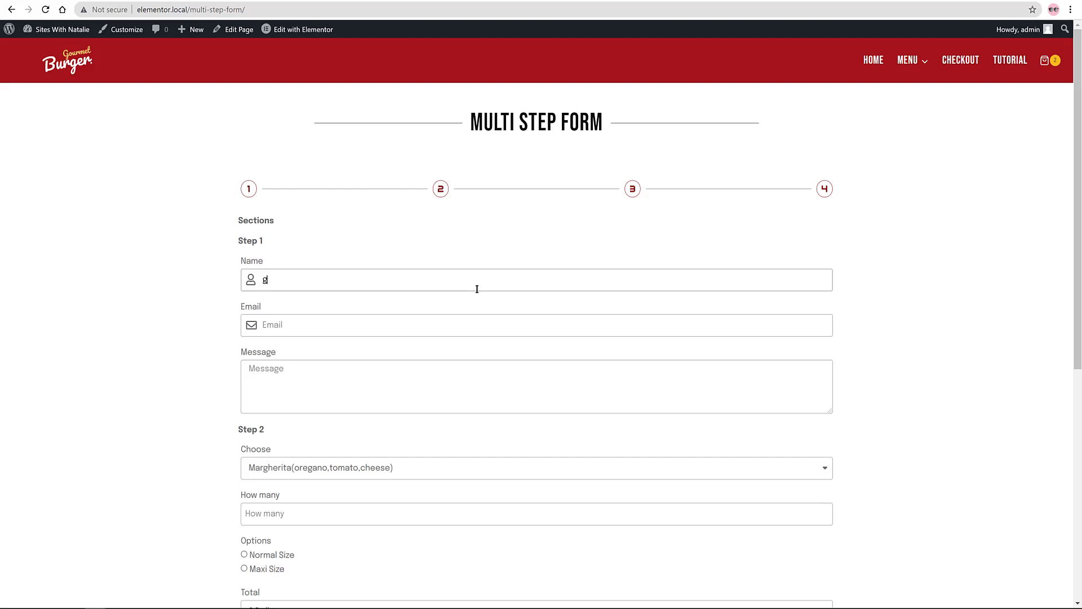
pyautogui.write('oi')
pyautogui.click(396, 330)
pyautogui.write('no@mail.com')
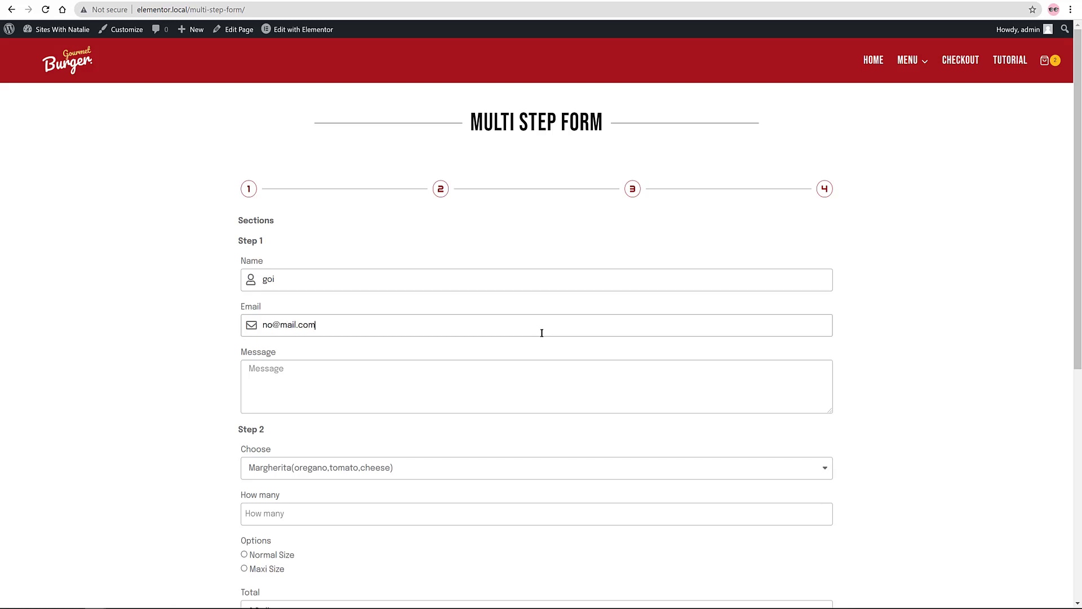
pyautogui.click(444, 385)
pyautogui.scroll(-1, 462, 395)
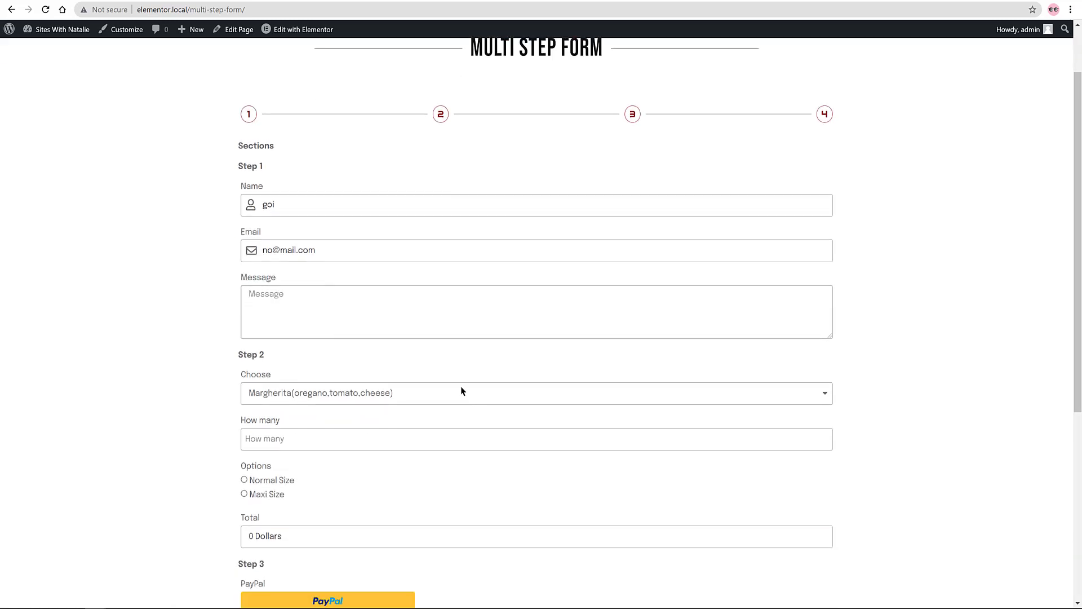
pyautogui.scroll(-1, 462, 397)
pyautogui.click(503, 319)
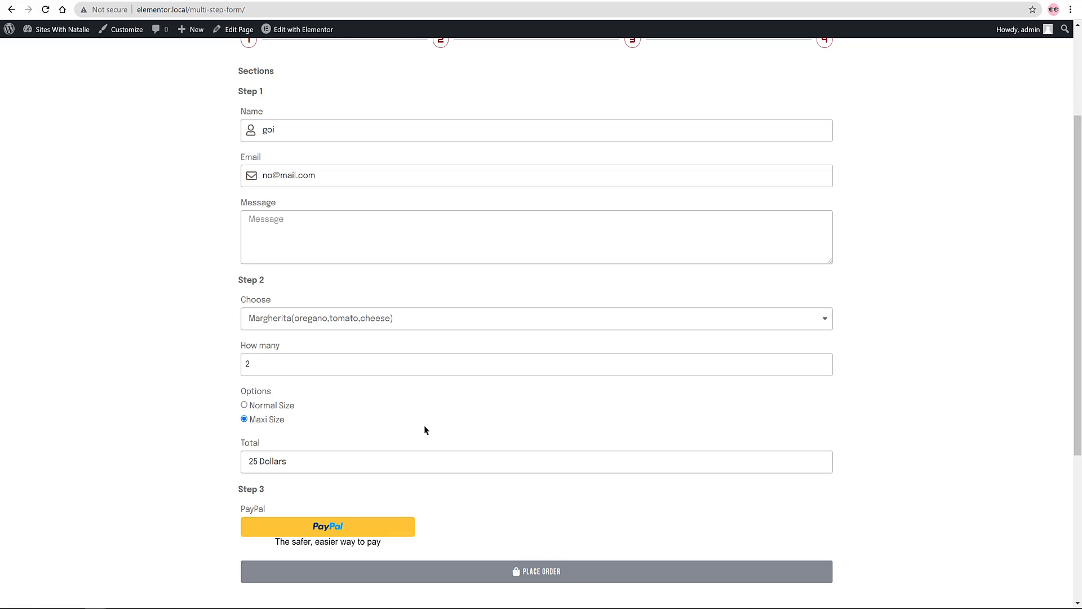
pyautogui.scroll(-2, 425, 430)
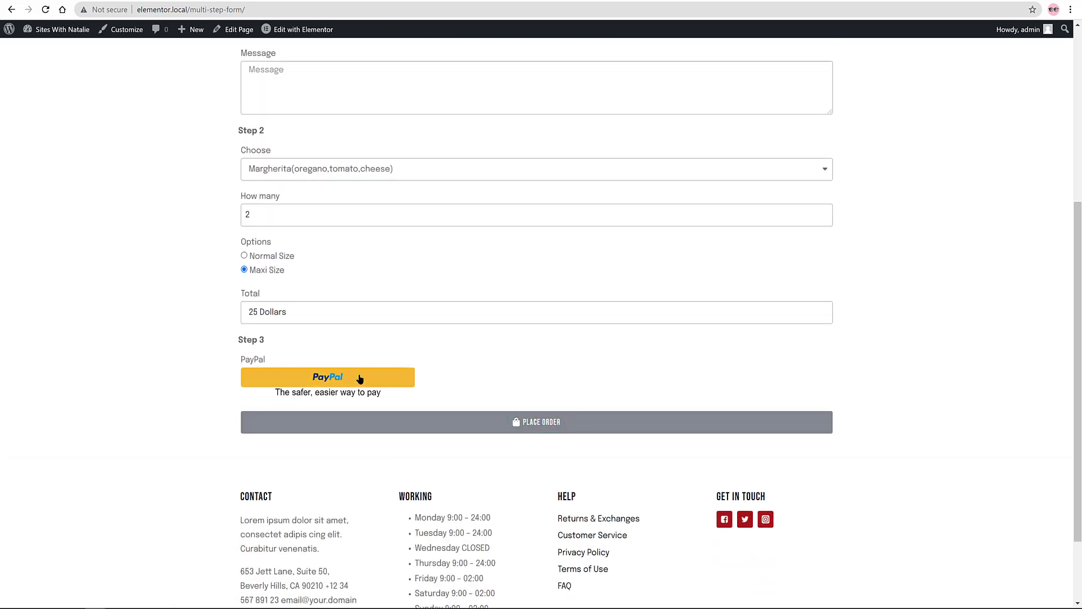